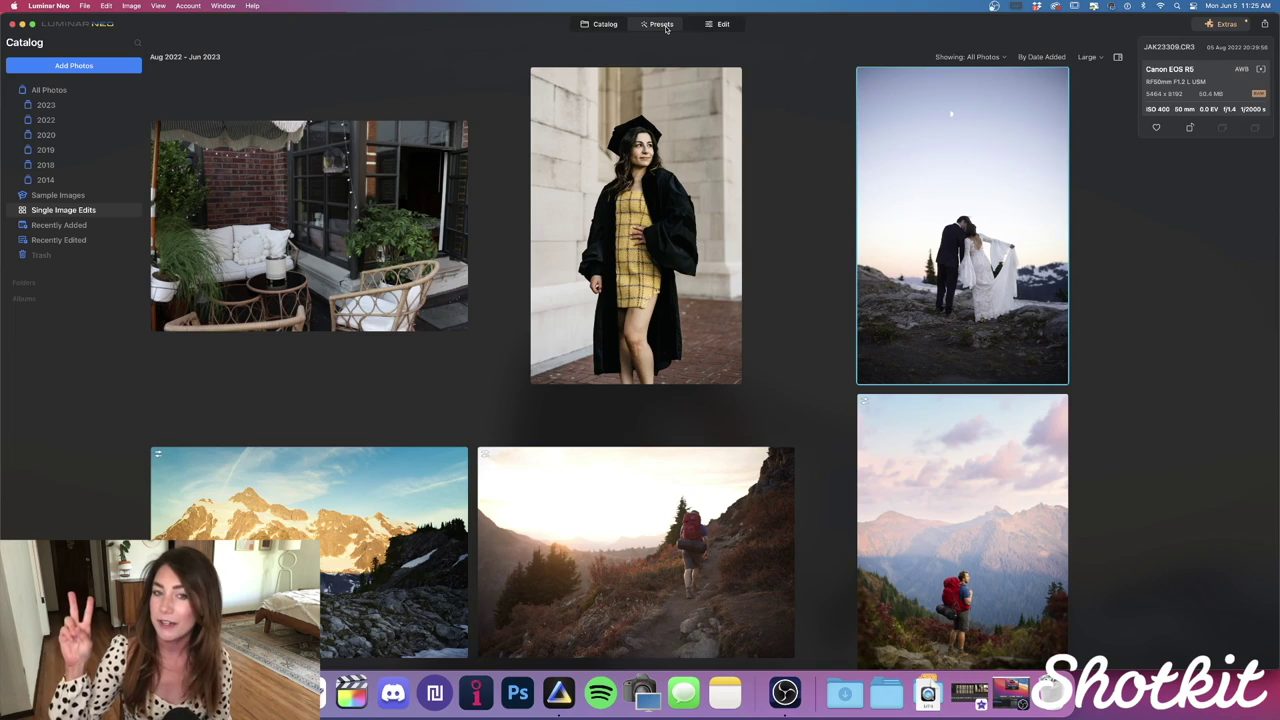
# Try several presets from the Nature collection, including Best Close Up, on the mountain wedding photo.
pyautogui.click(724, 25)
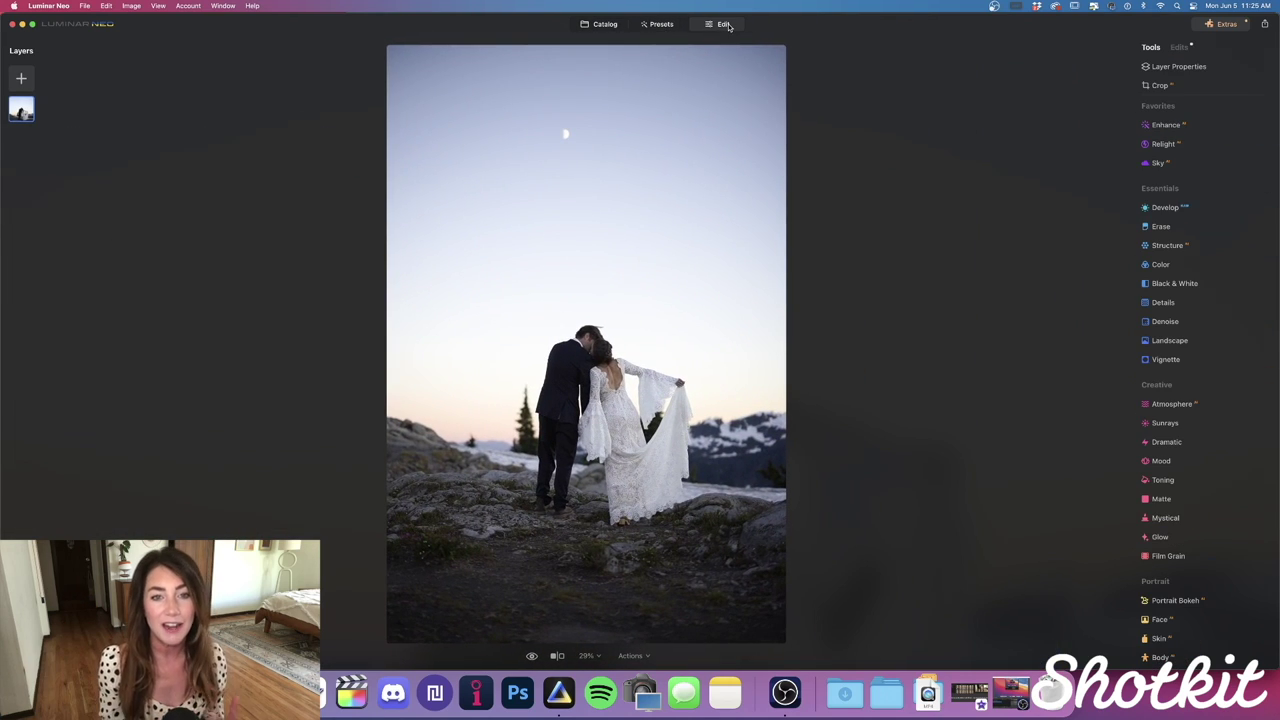
pyautogui.click(604, 25)
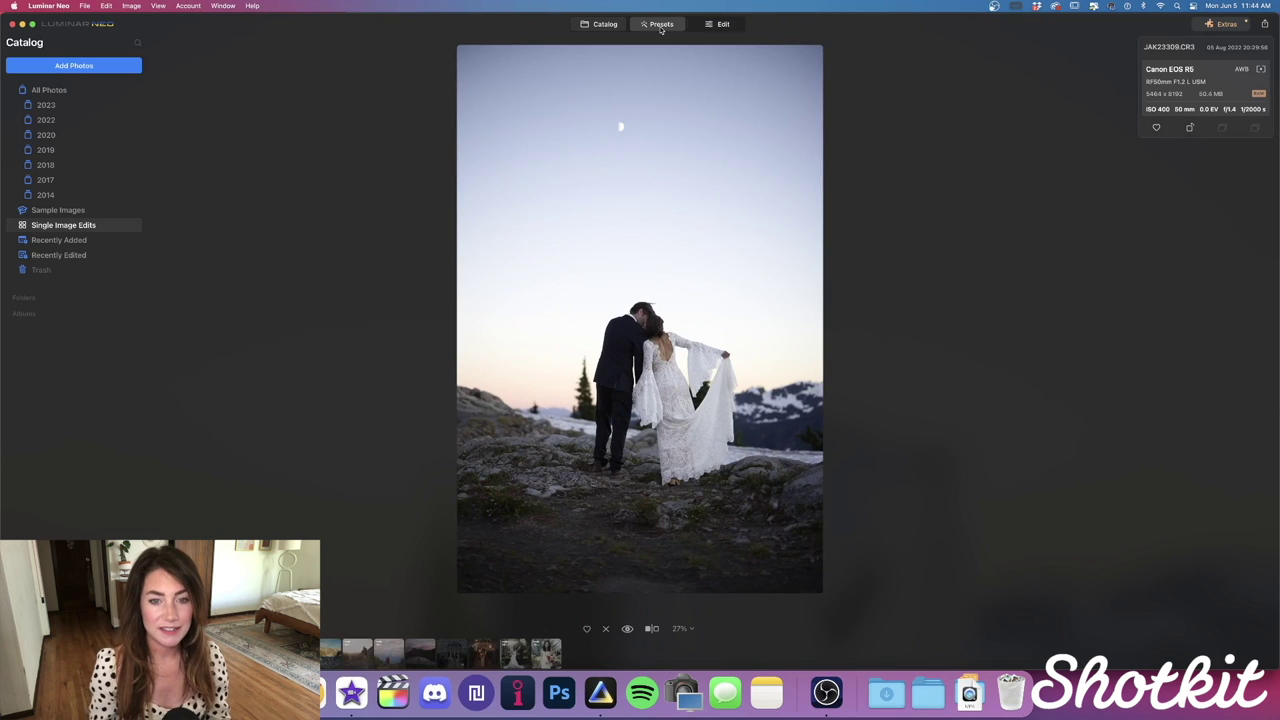
pyautogui.click(660, 25)
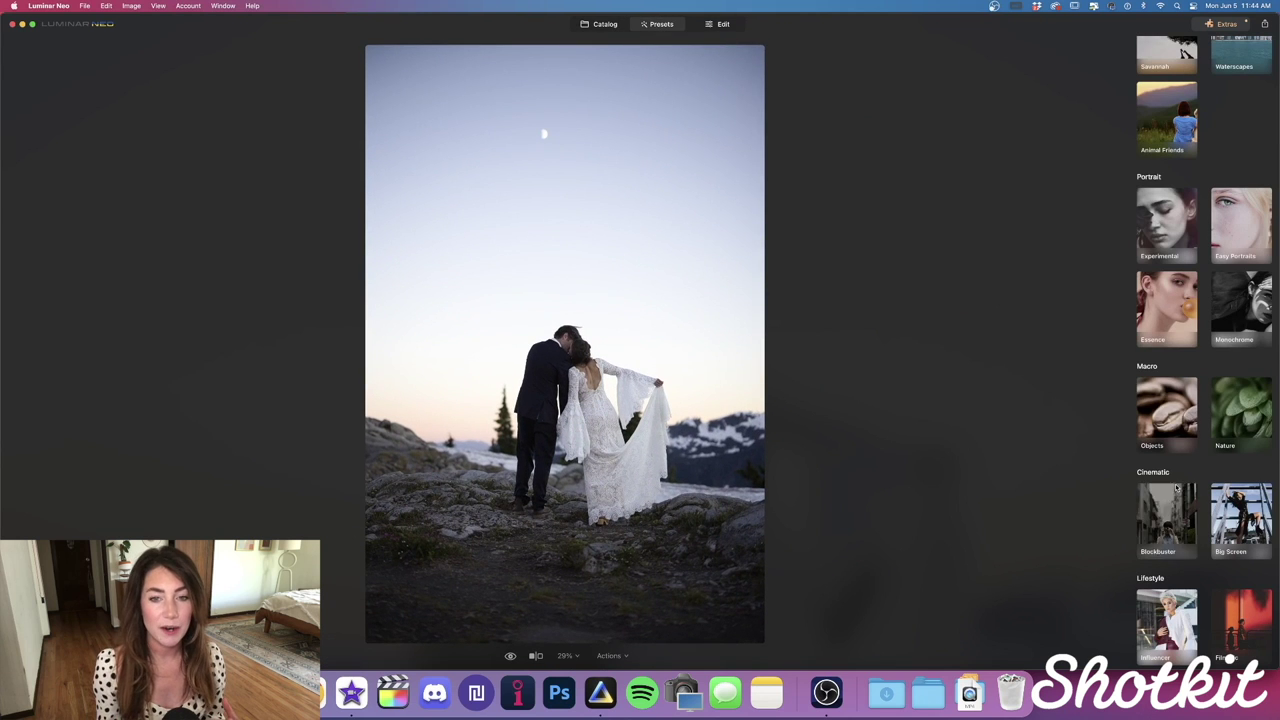
pyautogui.click(1236, 405)
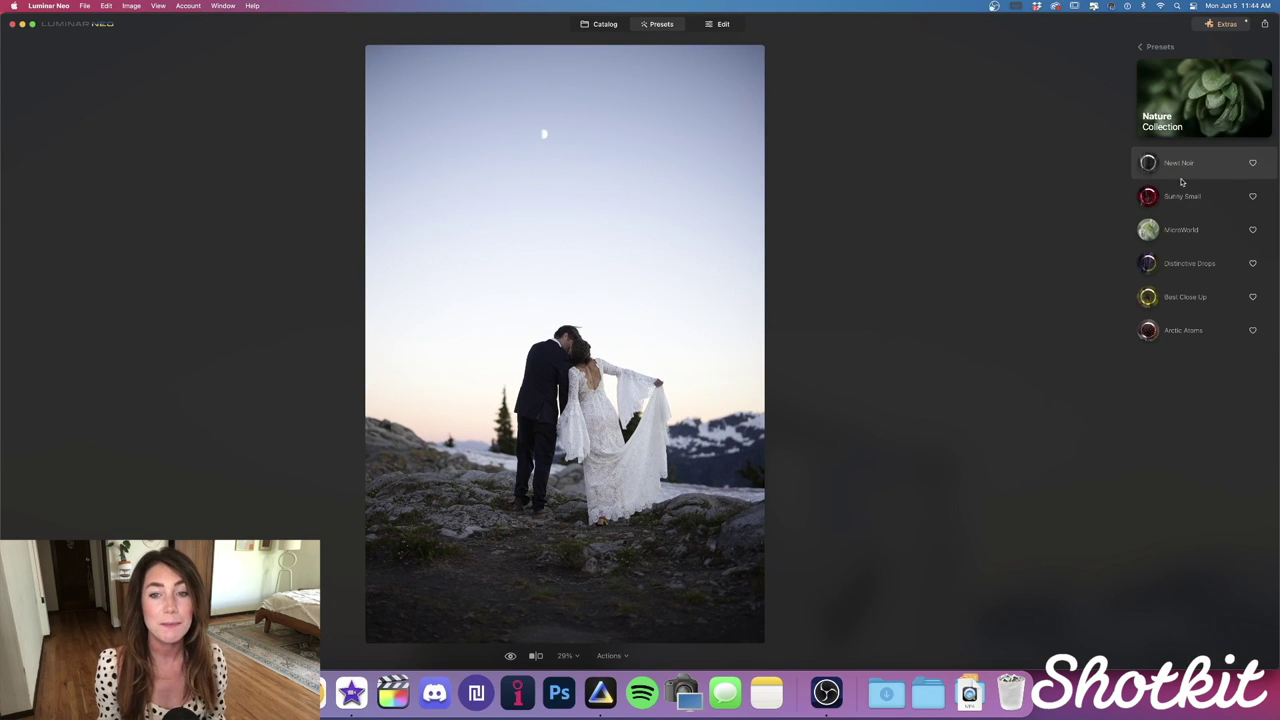
pyautogui.click(1180, 165)
pyautogui.click(1182, 198)
pyautogui.click(1178, 264)
pyautogui.click(1180, 297)
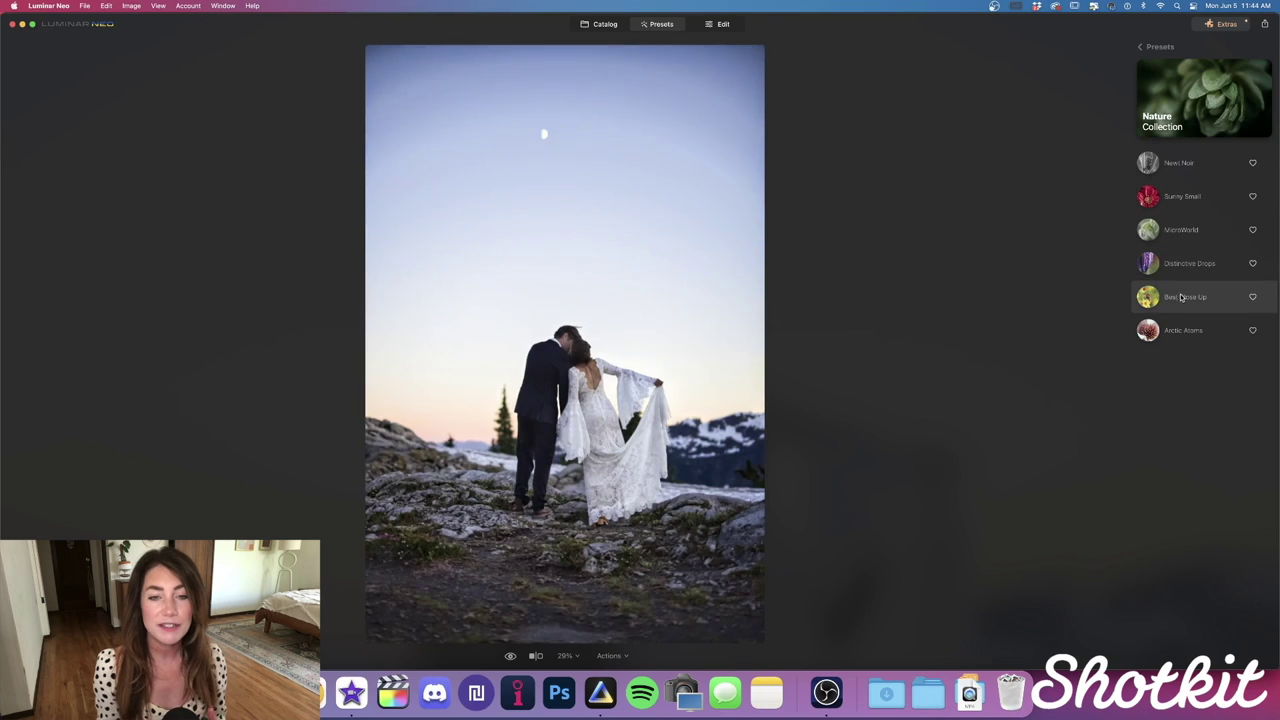
# Try the first two presets of the Filmatic collection on the mountain wedding photo.
pyautogui.click(1140, 46)
pyautogui.click(1234, 633)
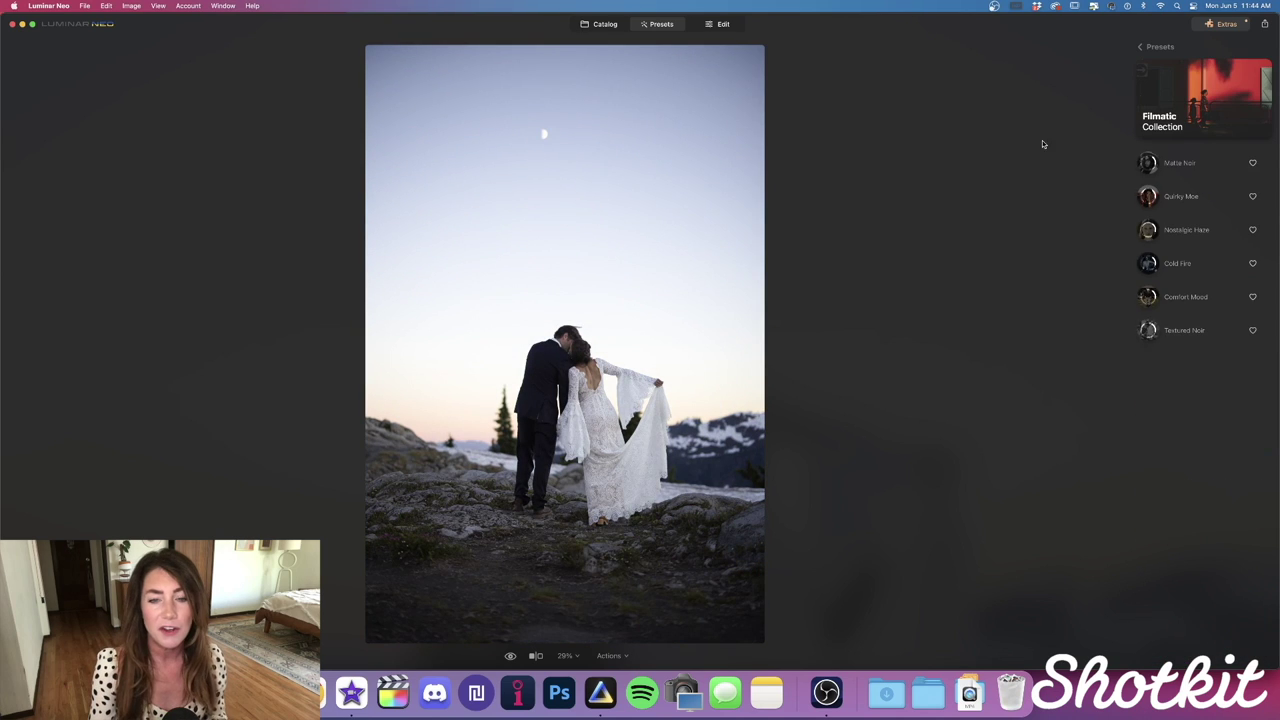
pyautogui.click(1165, 163)
pyautogui.click(1165, 196)
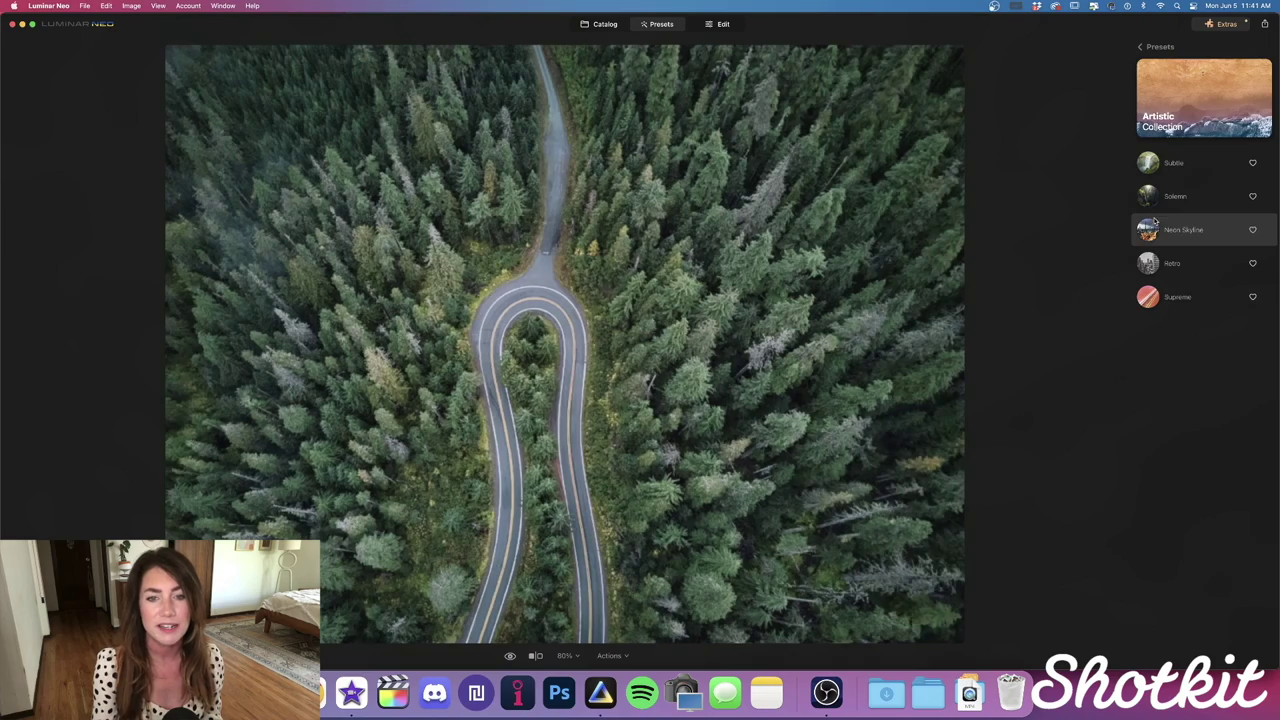
# Try the Neon Skyline, Retro and Supreme presets of the Artistic collection on the forest road photo.
pyautogui.click(1155, 228)
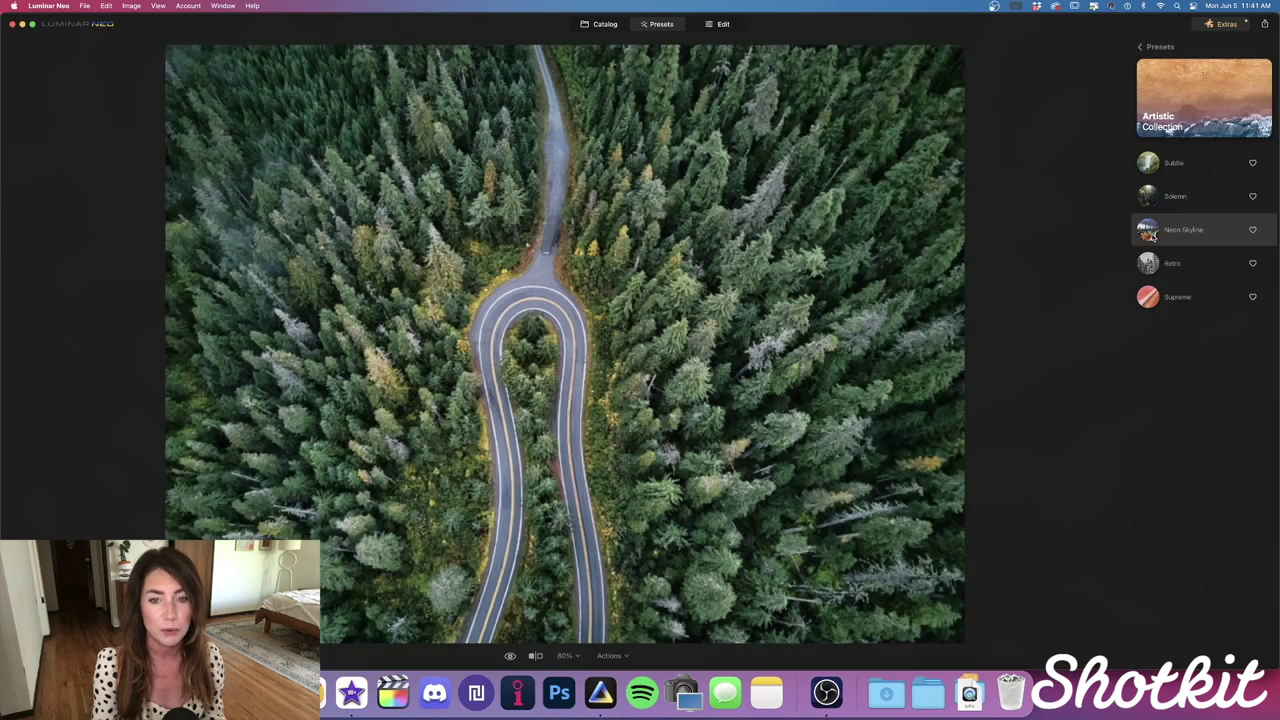
pyautogui.click(1150, 263)
pyautogui.click(1148, 294)
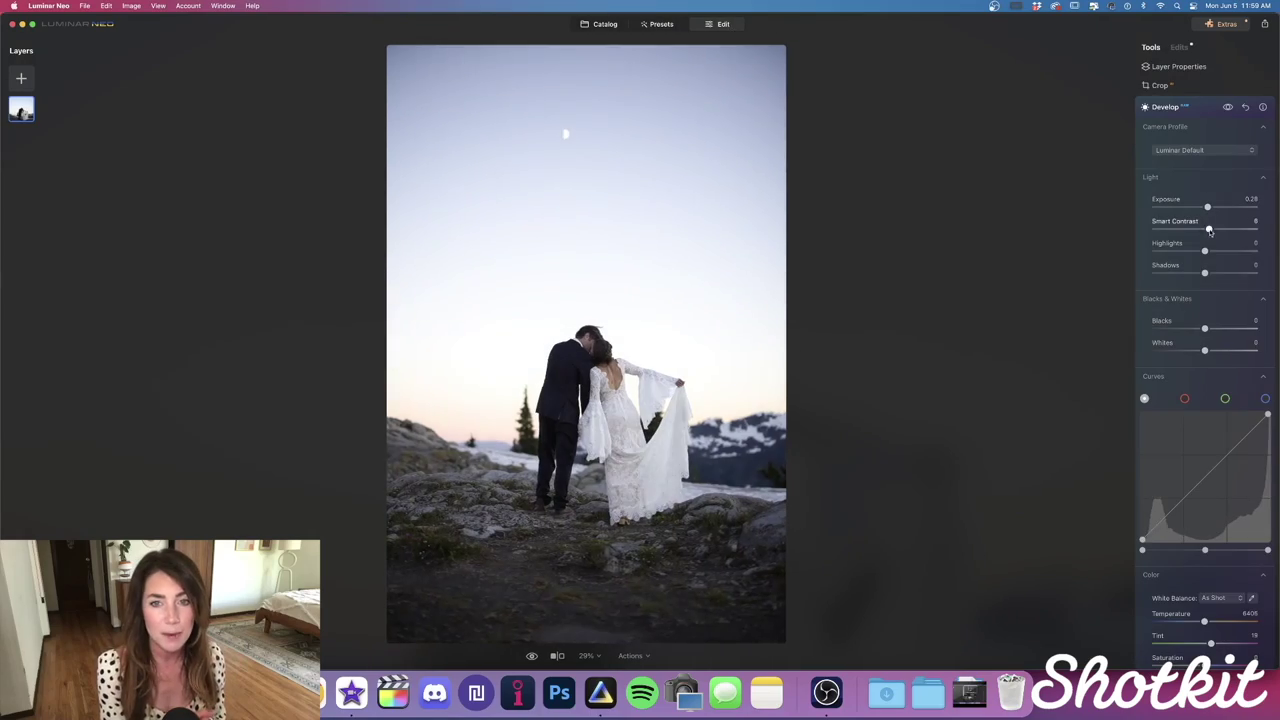
# Adjust the wedding photo's highlights, shadows, blacks and whites in Develop, and shape the tone curve with one lower and one upper point.
pyautogui.moveTo(1204, 272); pyautogui.dragTo(1189, 250)
pyautogui.moveTo(1204, 328); pyautogui.dragTo(1211, 350)
pyautogui.moveTo(1142, 540); pyautogui.dragTo(1155, 530)
pyautogui.moveTo(1242, 446); pyautogui.dragTo(1228, 450)
pyautogui.scroll(-5, 1190, 500)
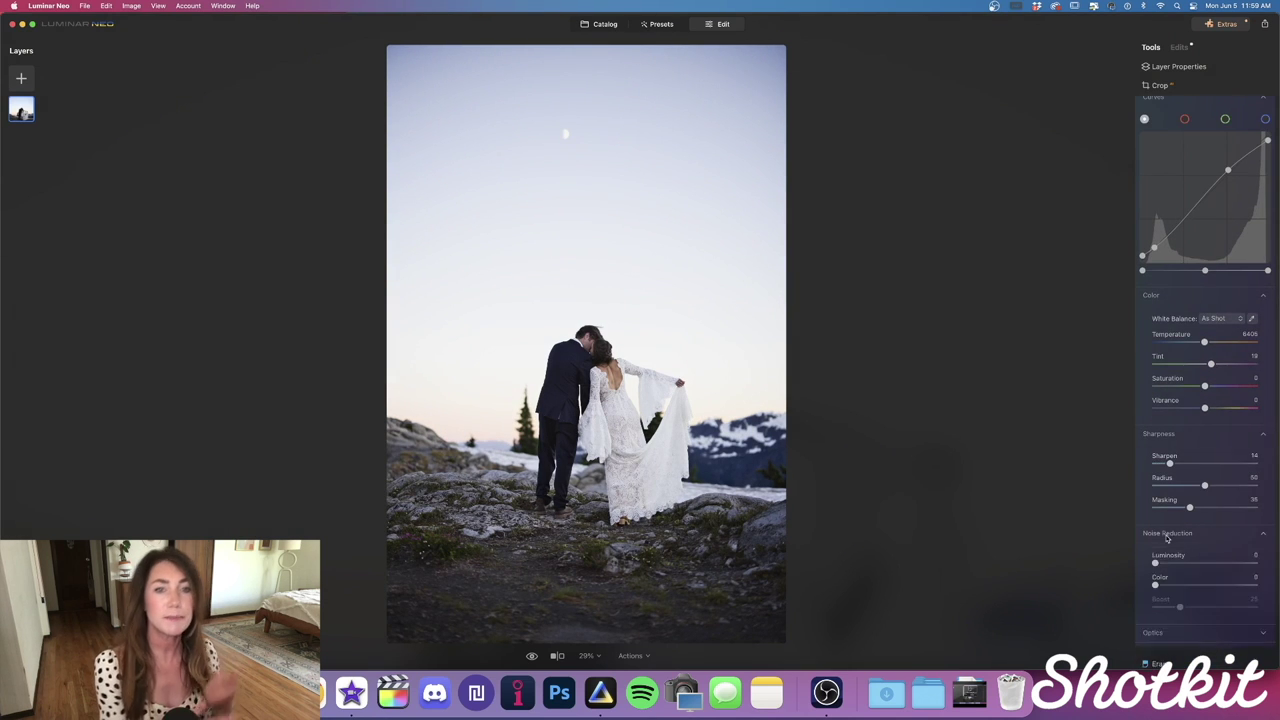
pyautogui.scroll(5, 1166, 538)
# Replace the wedding photo's sky with Galaxy 2 and set its vertical position to 0.
pyautogui.click(1158, 128)
pyautogui.click(1215, 263)
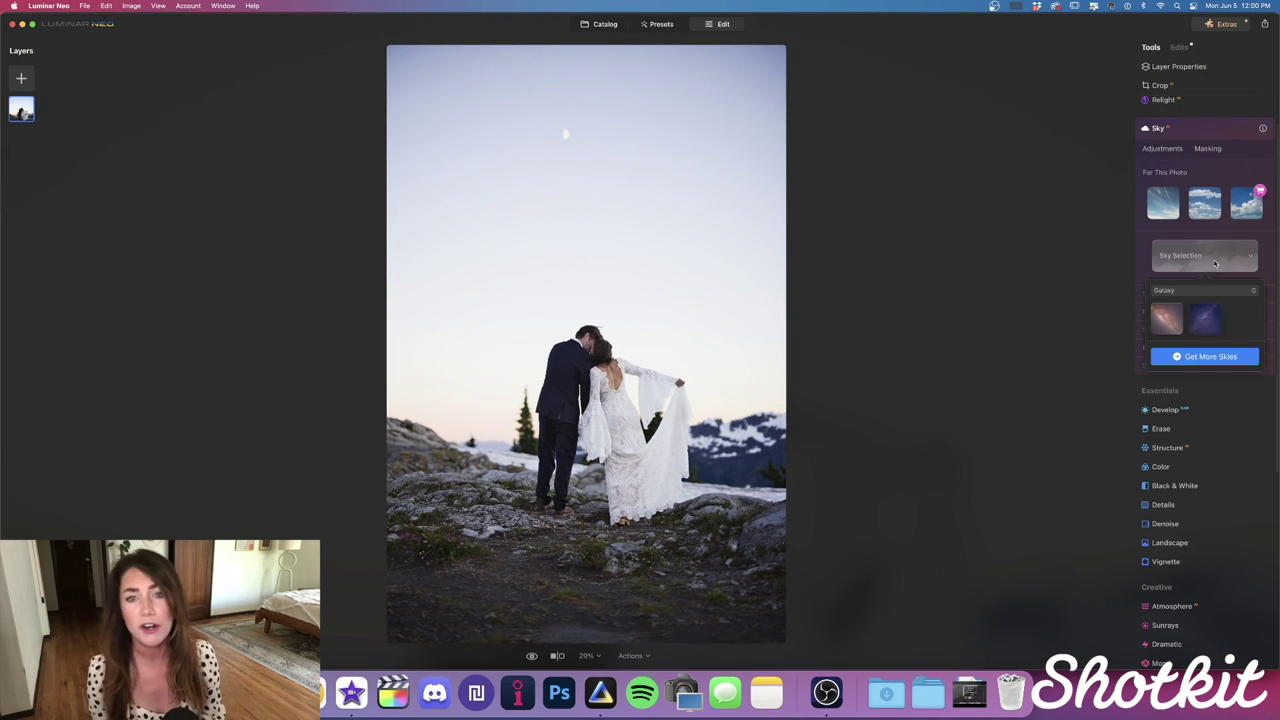
pyautogui.click(1205, 318)
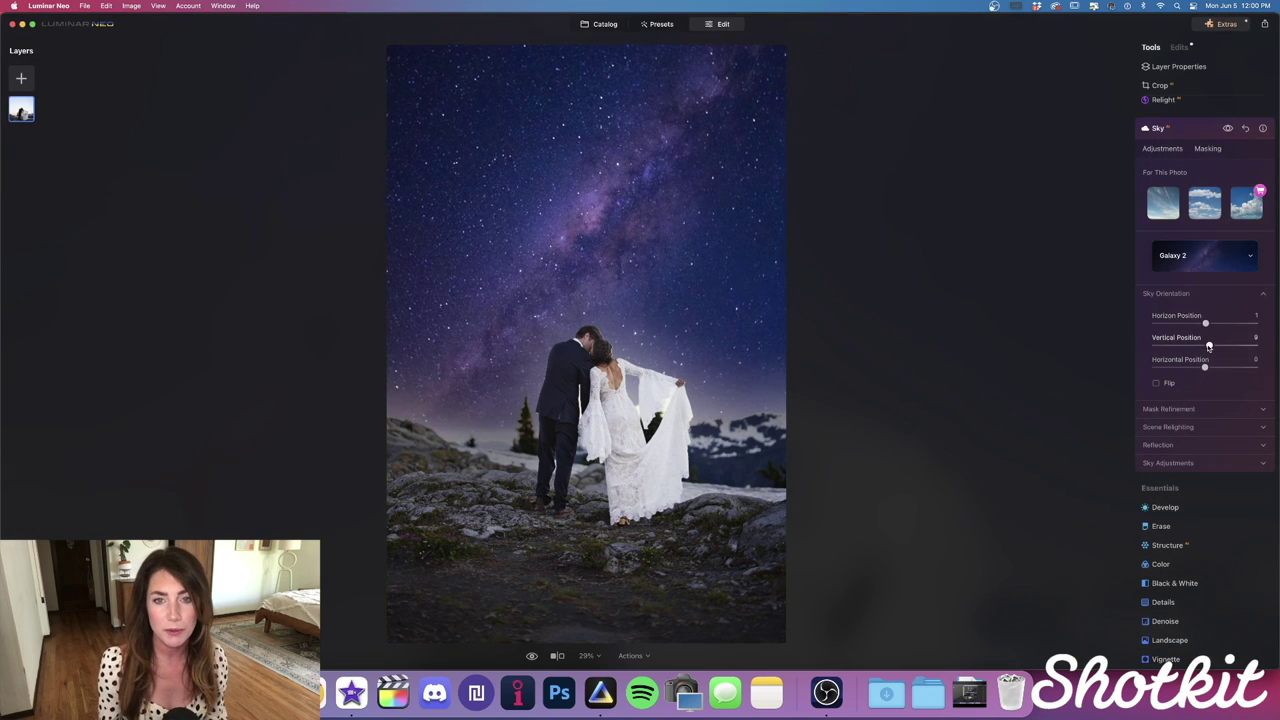
pyautogui.moveTo(1209, 346); pyautogui.dragTo(1205, 345)
# Fade the galaxy sky with a strong atmospheric haze in the sky adjustments.
pyautogui.click(1168, 409)
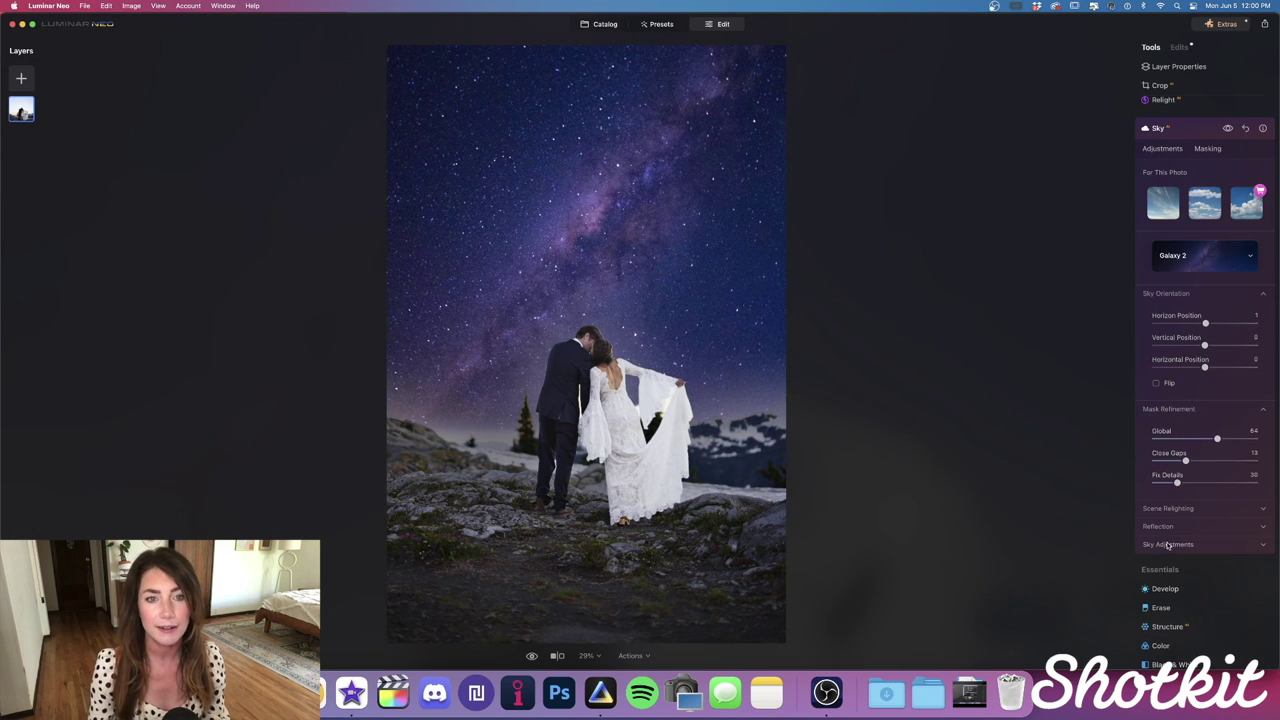
pyautogui.click(1168, 545)
pyautogui.scroll(-3, 1190, 560)
pyautogui.moveTo(1155, 534); pyautogui.dragTo(1250, 533)
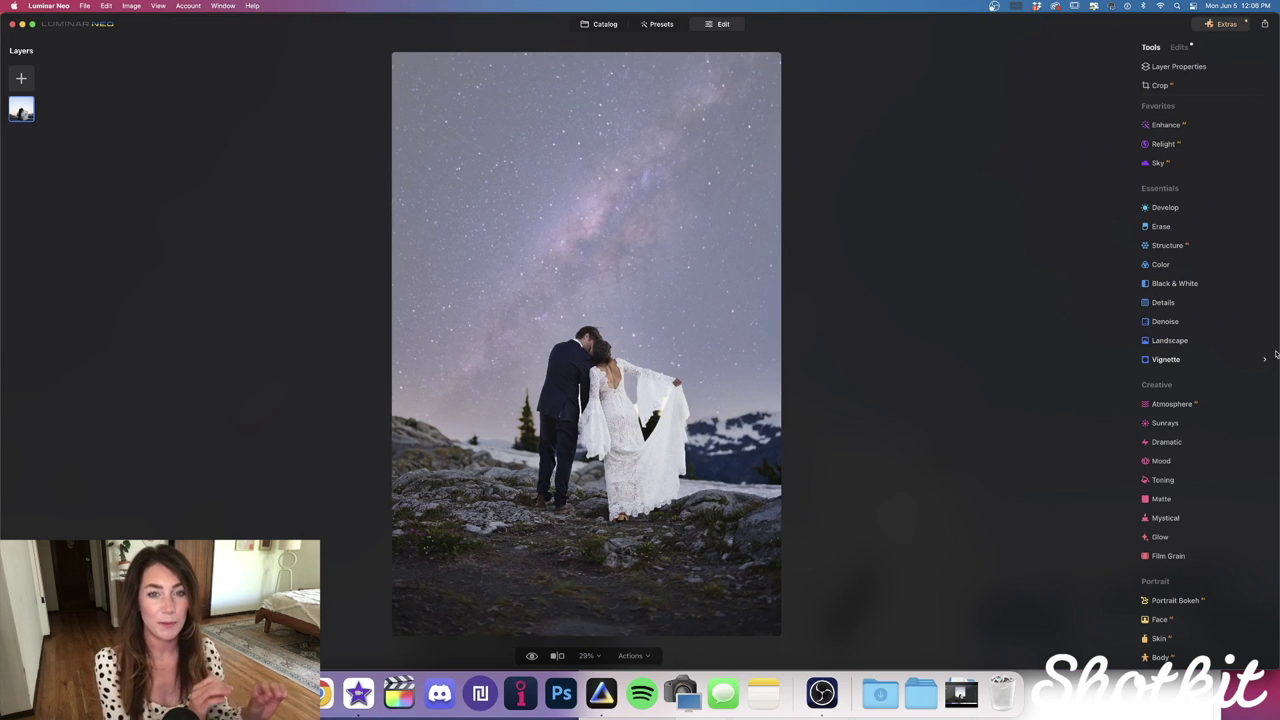
# Add the High Key portrait tool to the favorite tools.
pyautogui.scroll(-3, 1257, 380)
pyautogui.scroll(-3, 1260, 394)
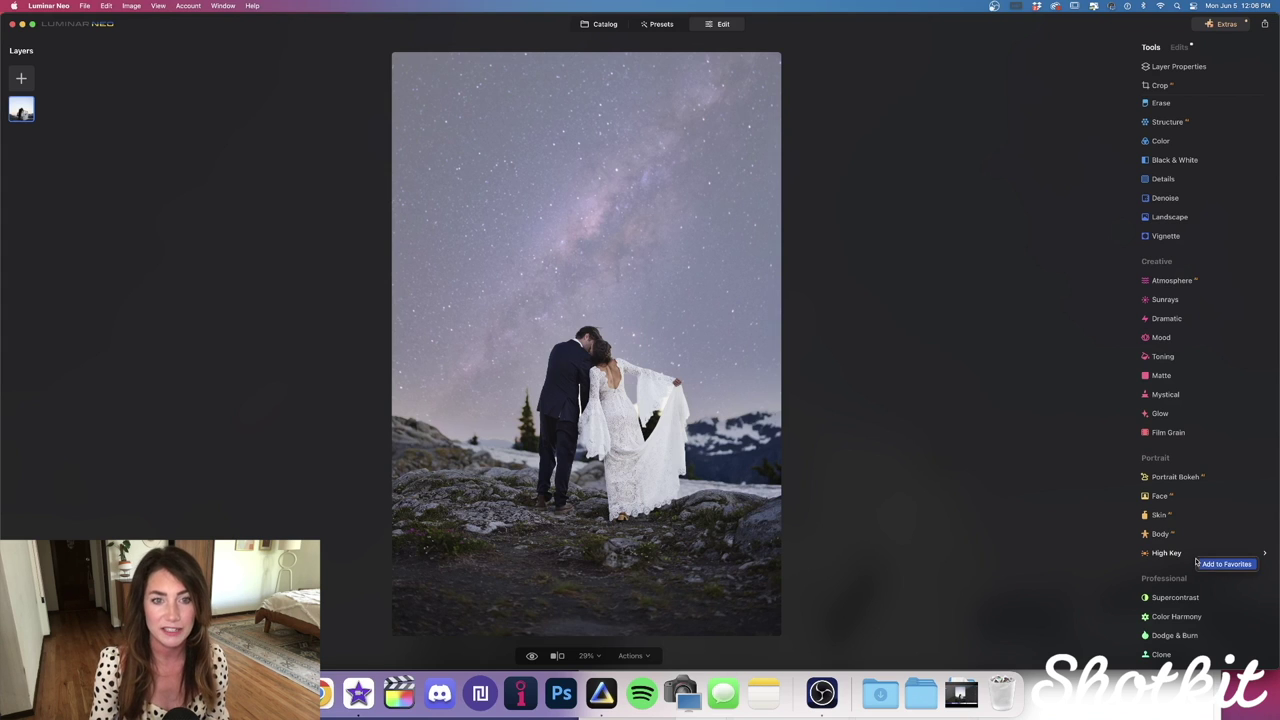
pyautogui.click(1227, 566)
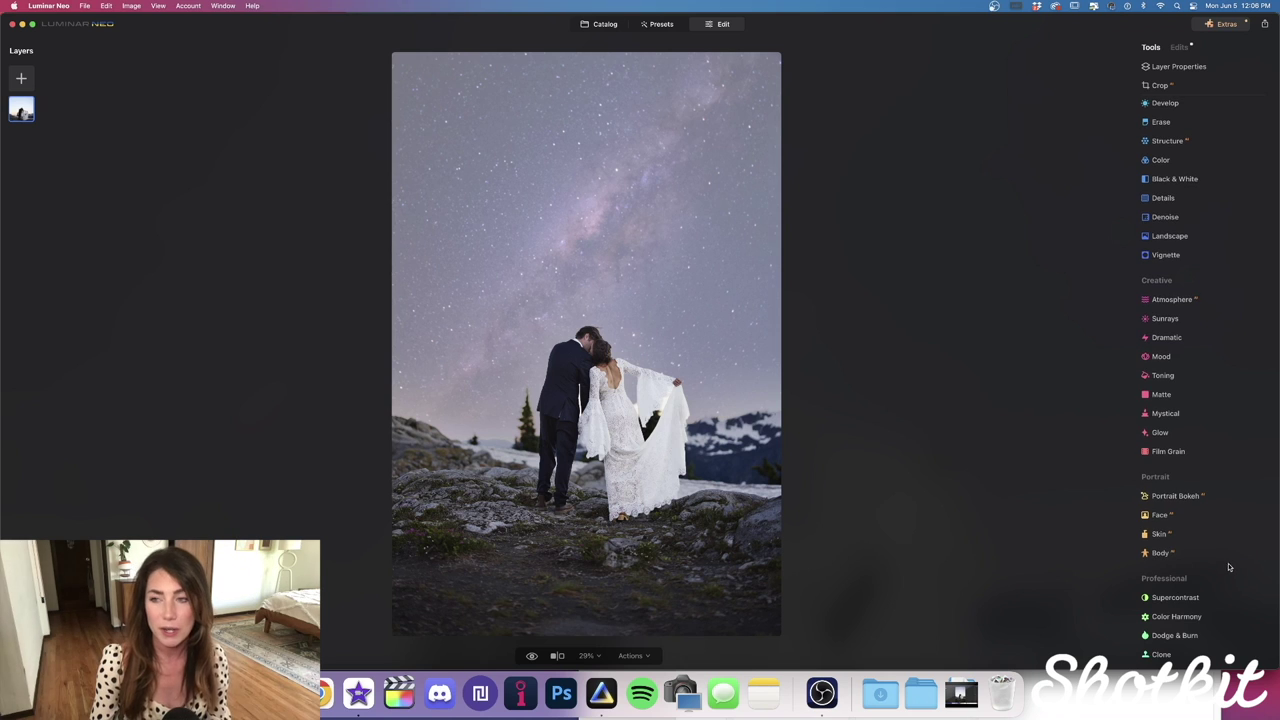
pyautogui.scroll(5, 1231, 566)
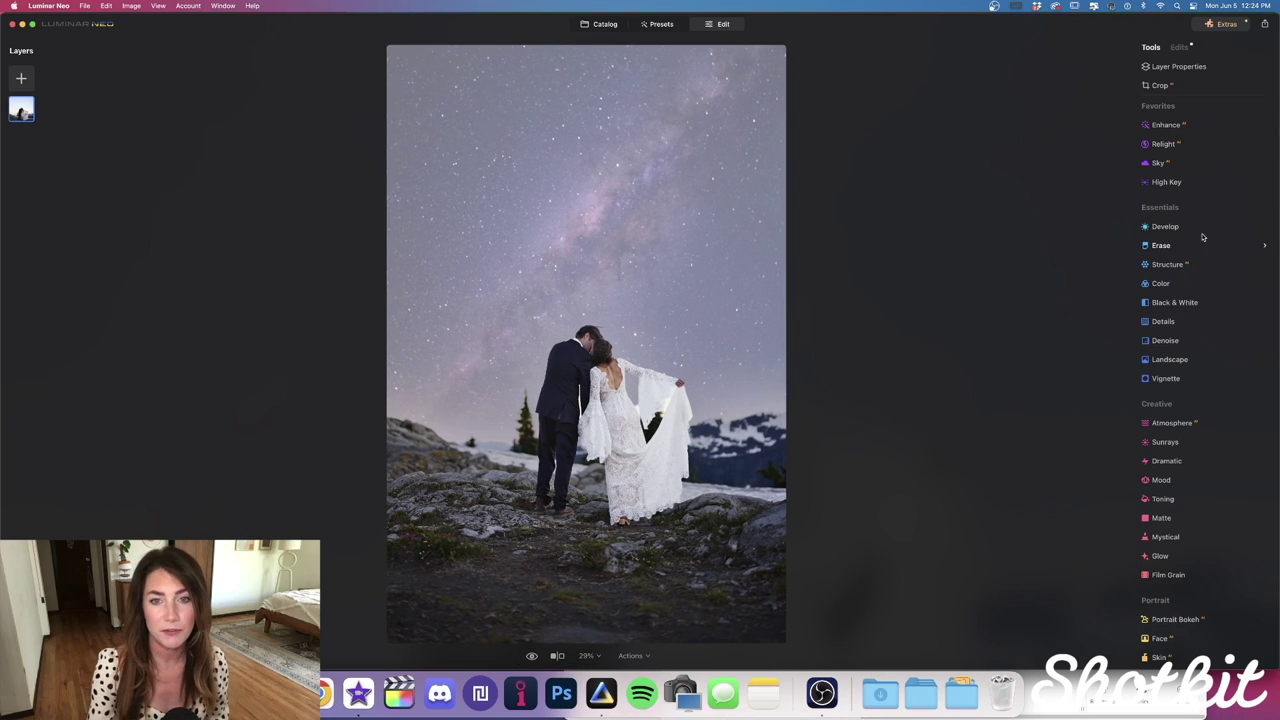
# Examine the controls of the Essentials tools one after another, from Develop and Erase through to Vignette.
pyautogui.click(1163, 226)
pyautogui.scroll(-10, 1220, 427)
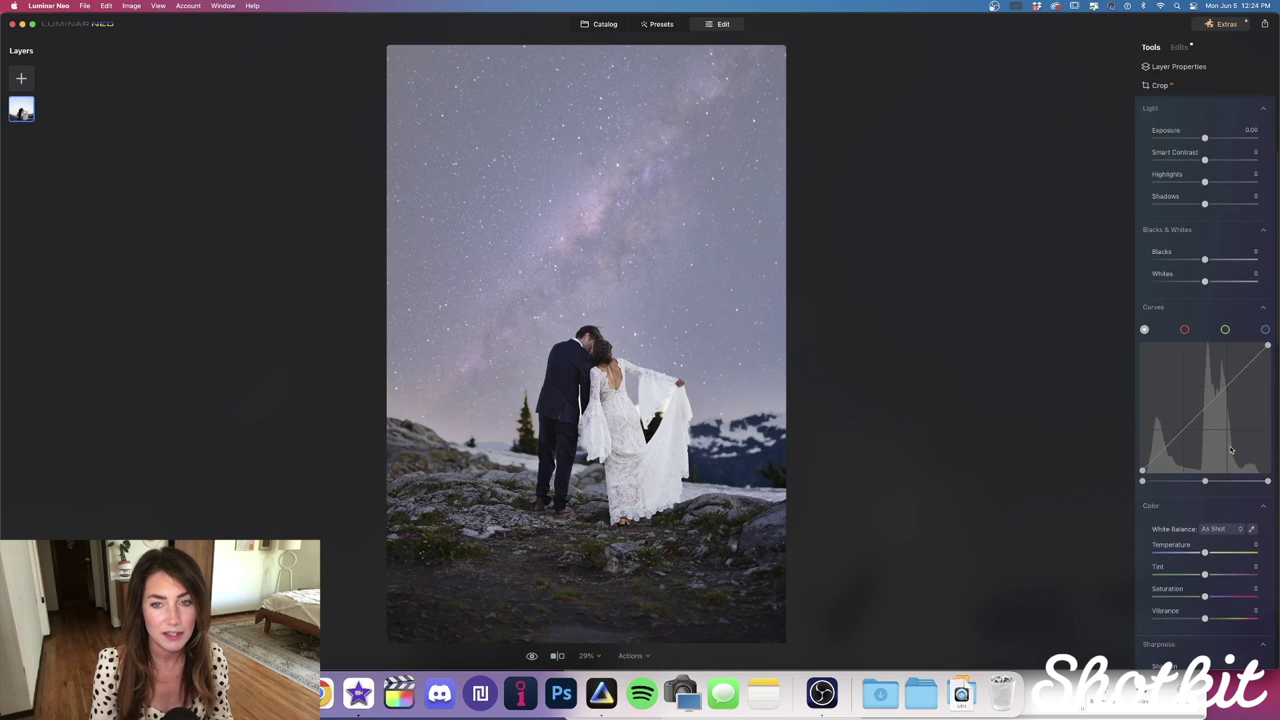
pyautogui.scroll(-15, 1220, 458)
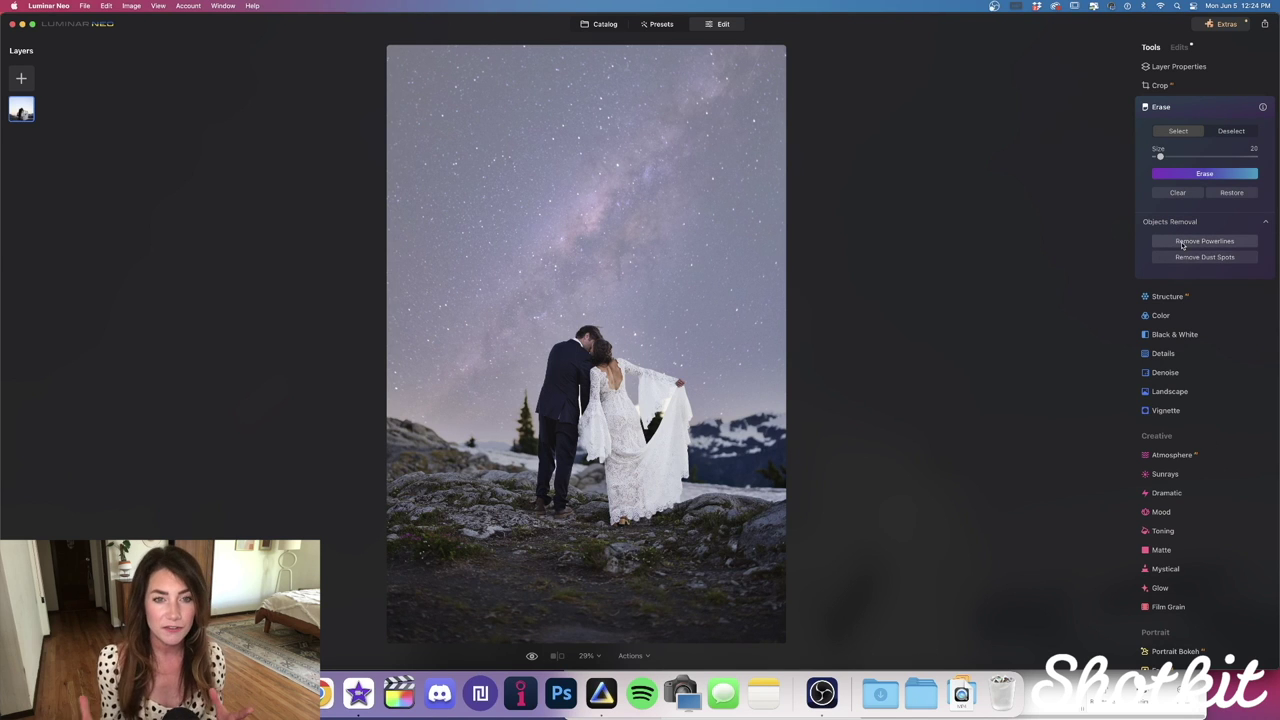
pyautogui.click(1166, 297)
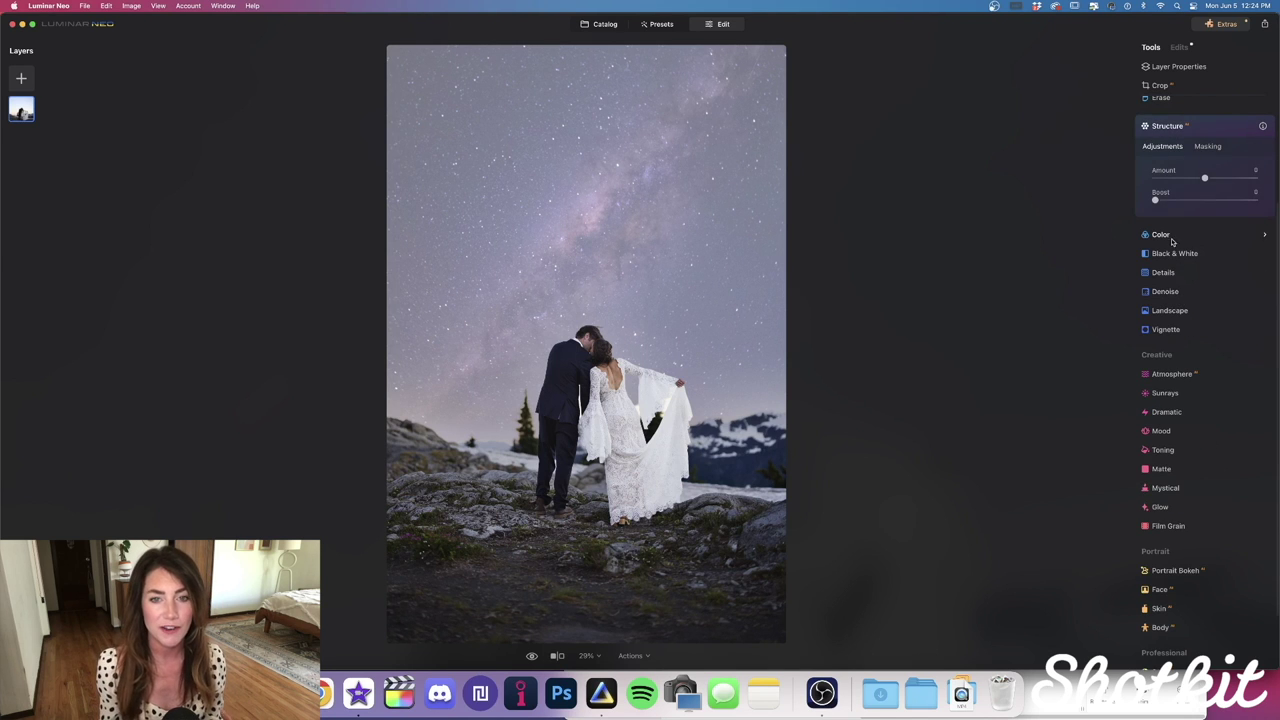
pyautogui.click(1184, 236)
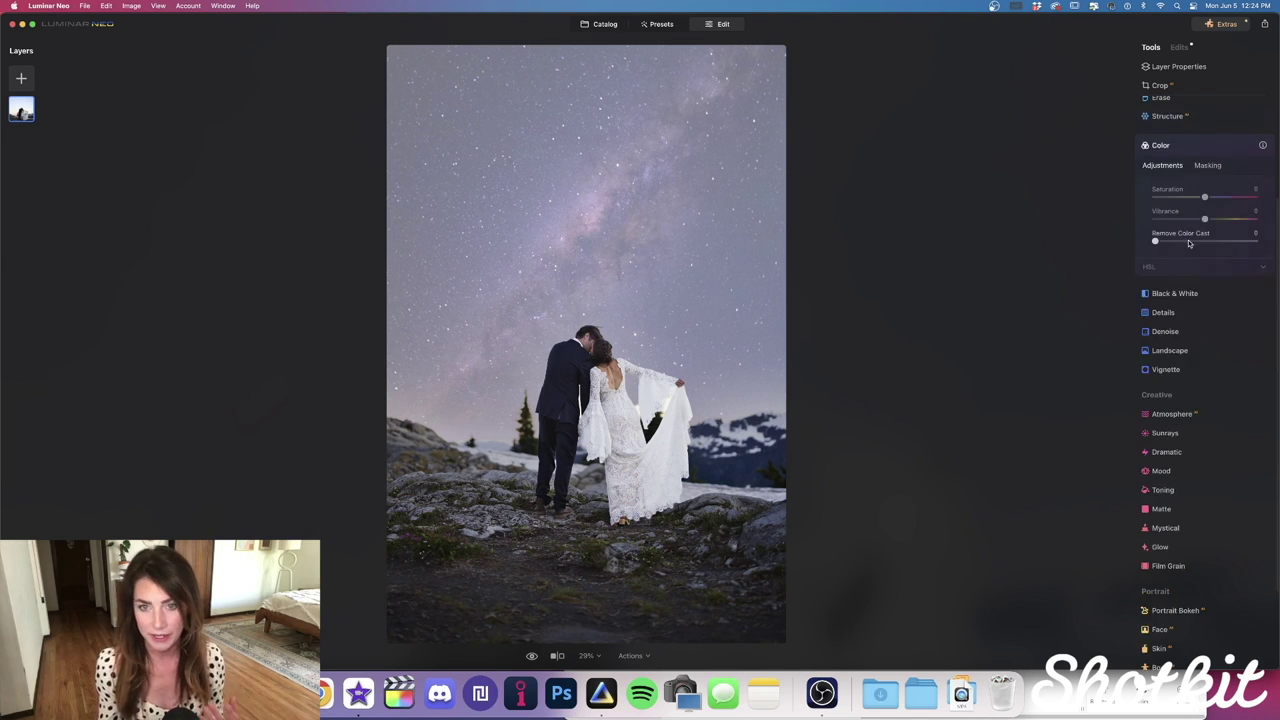
pyautogui.click(1196, 296)
pyautogui.click(1184, 404)
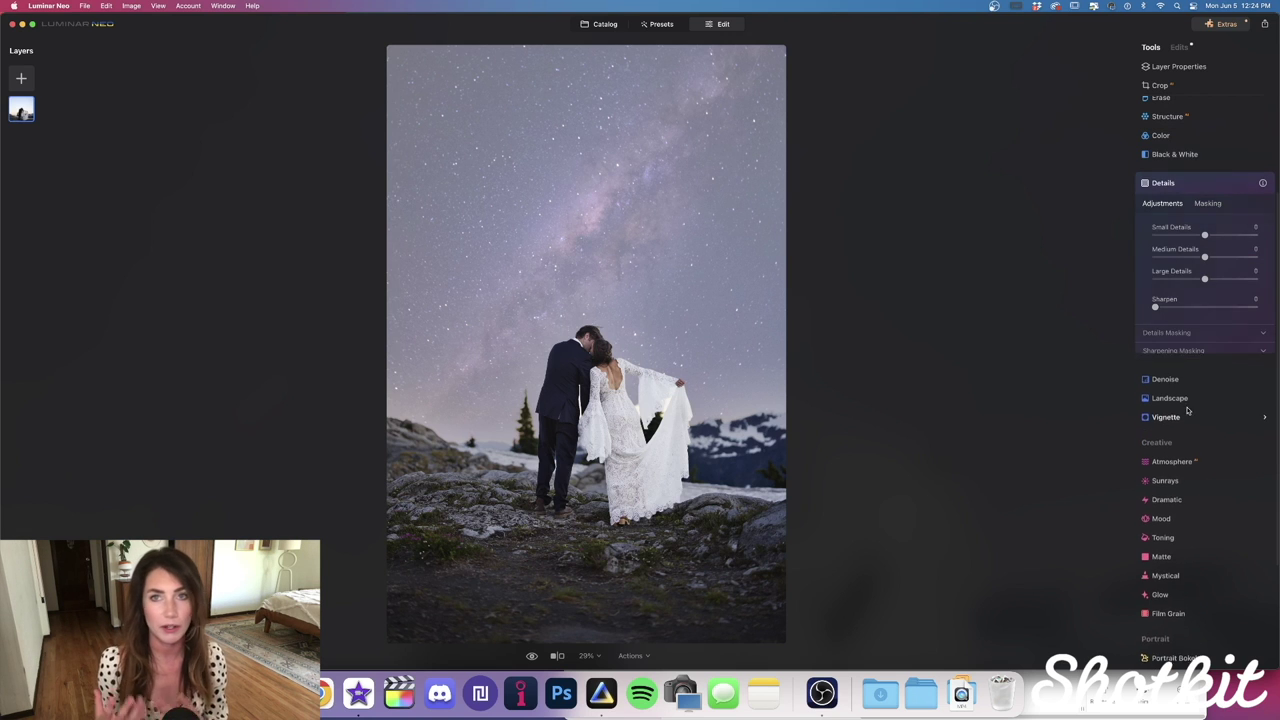
pyautogui.click(1188, 381)
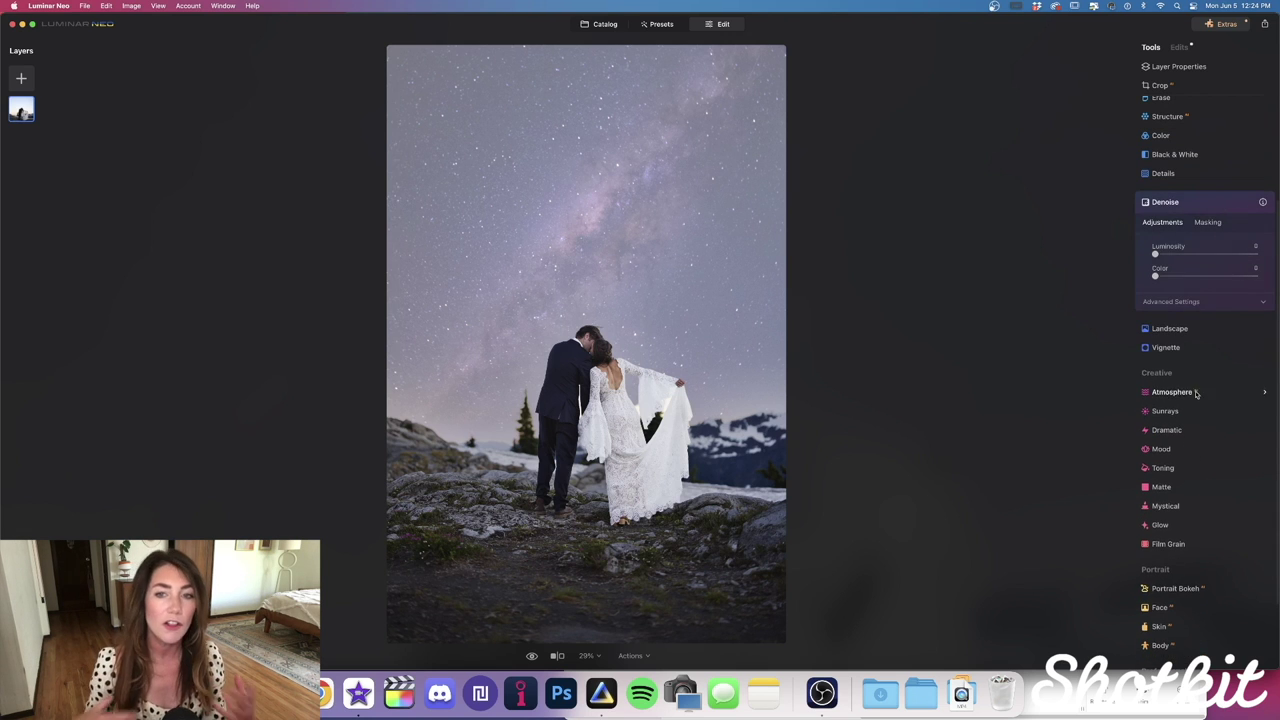
pyautogui.click(1202, 331)
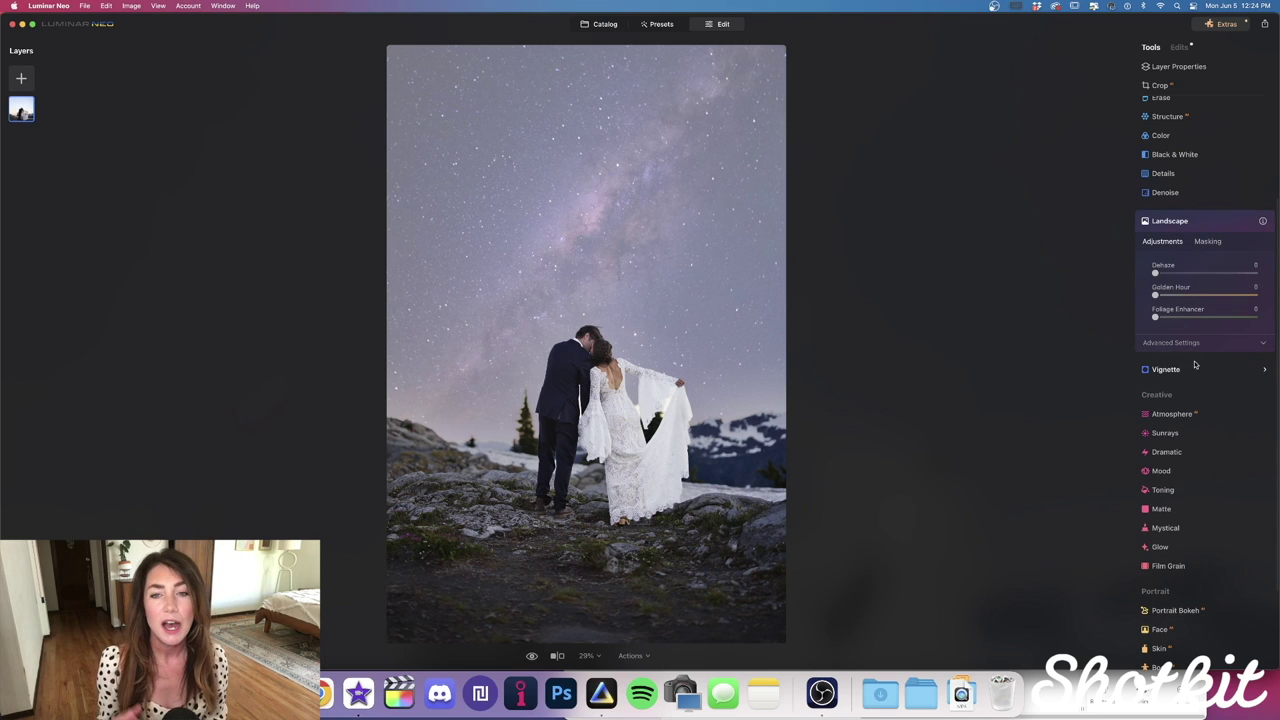
pyautogui.click(1185, 369)
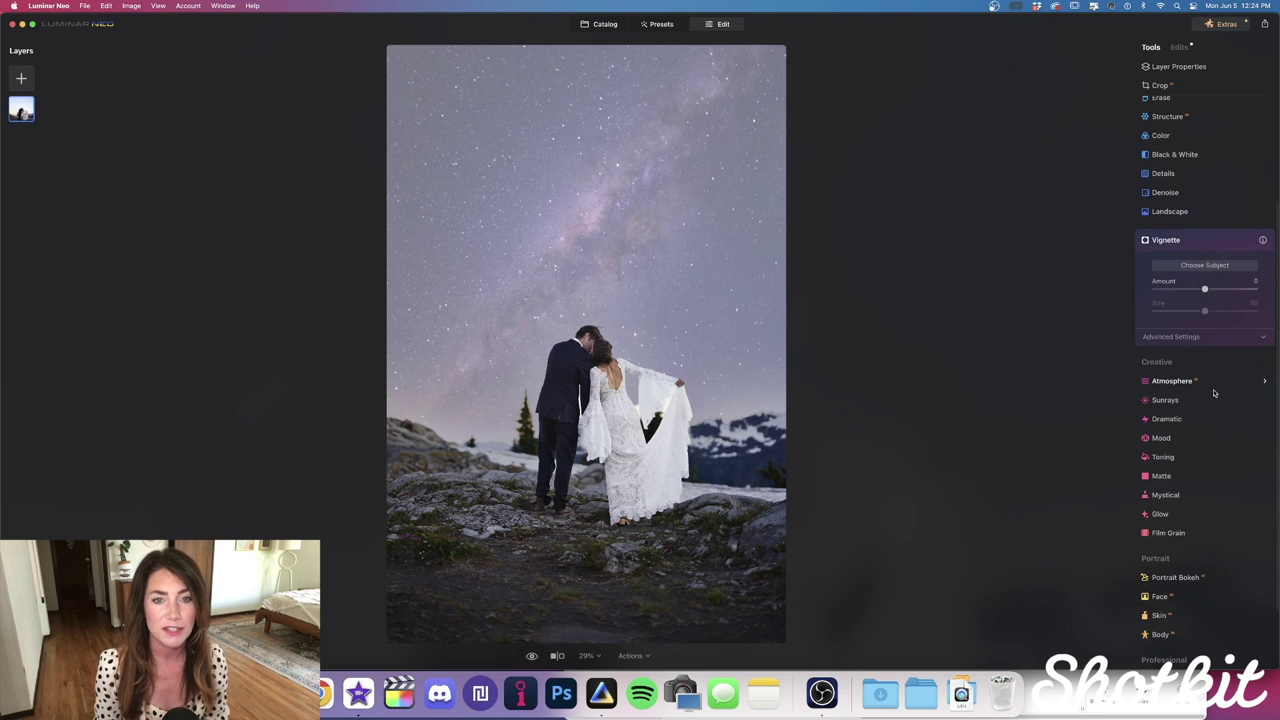
pyautogui.click(1194, 241)
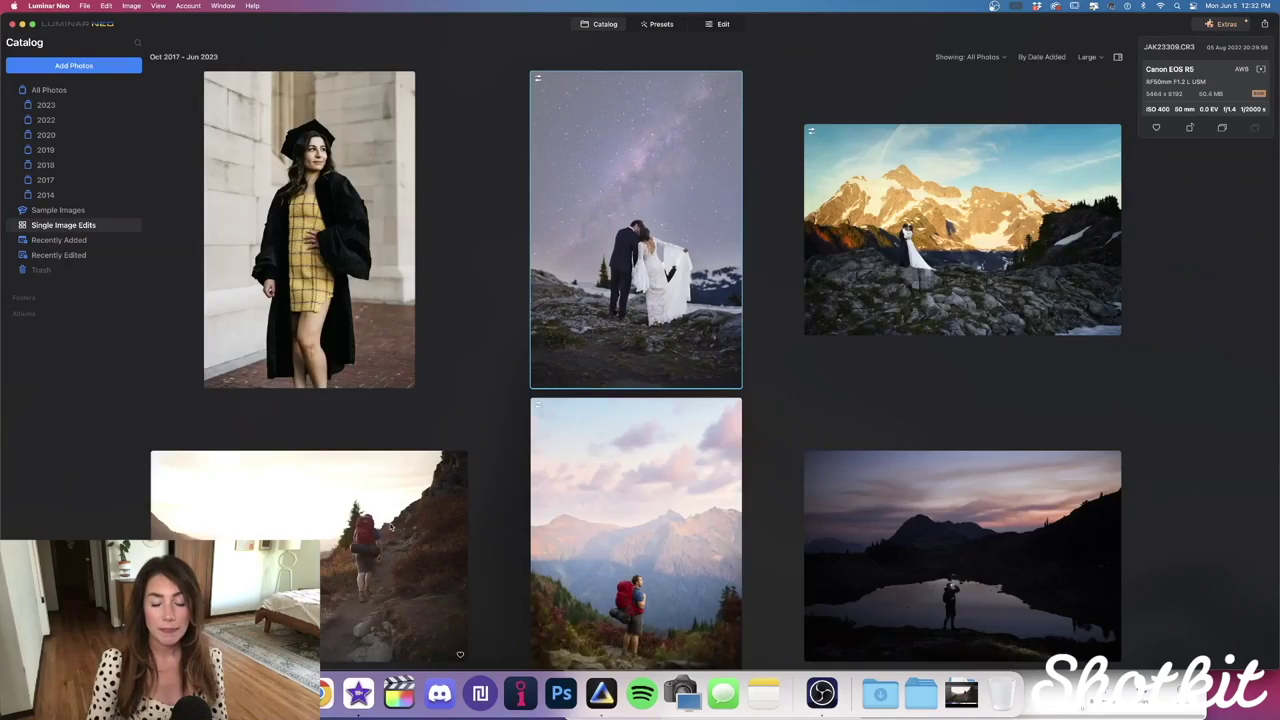
# Open the catalog photo of the hiker with the red backpack on the trail for editing in Develop.
pyautogui.doubleClick(390, 527)
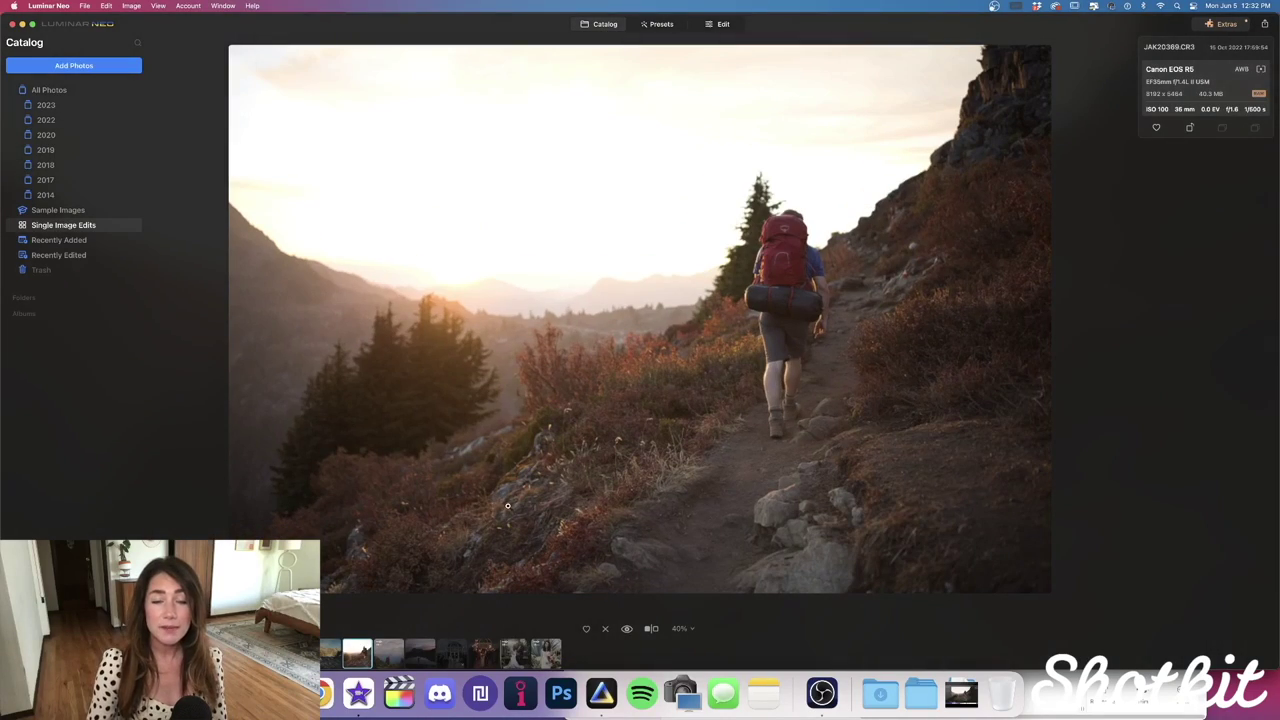
pyautogui.click(723, 24)
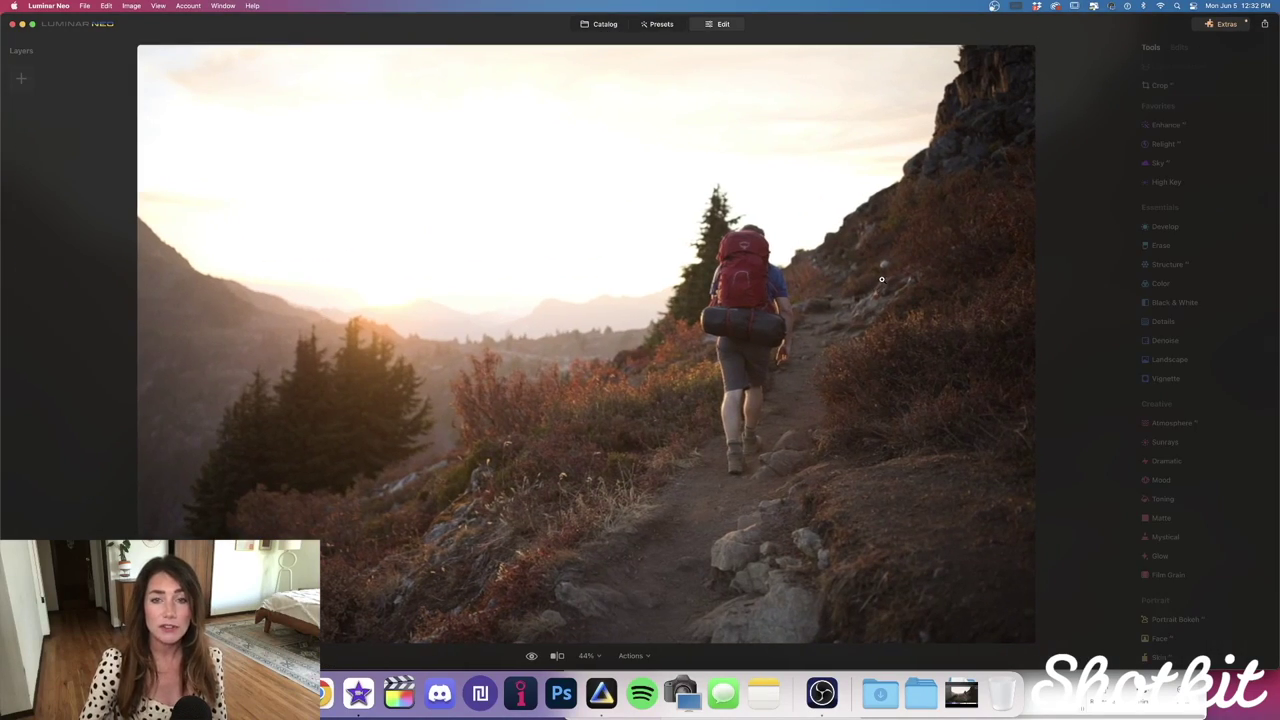
pyautogui.click(1165, 227)
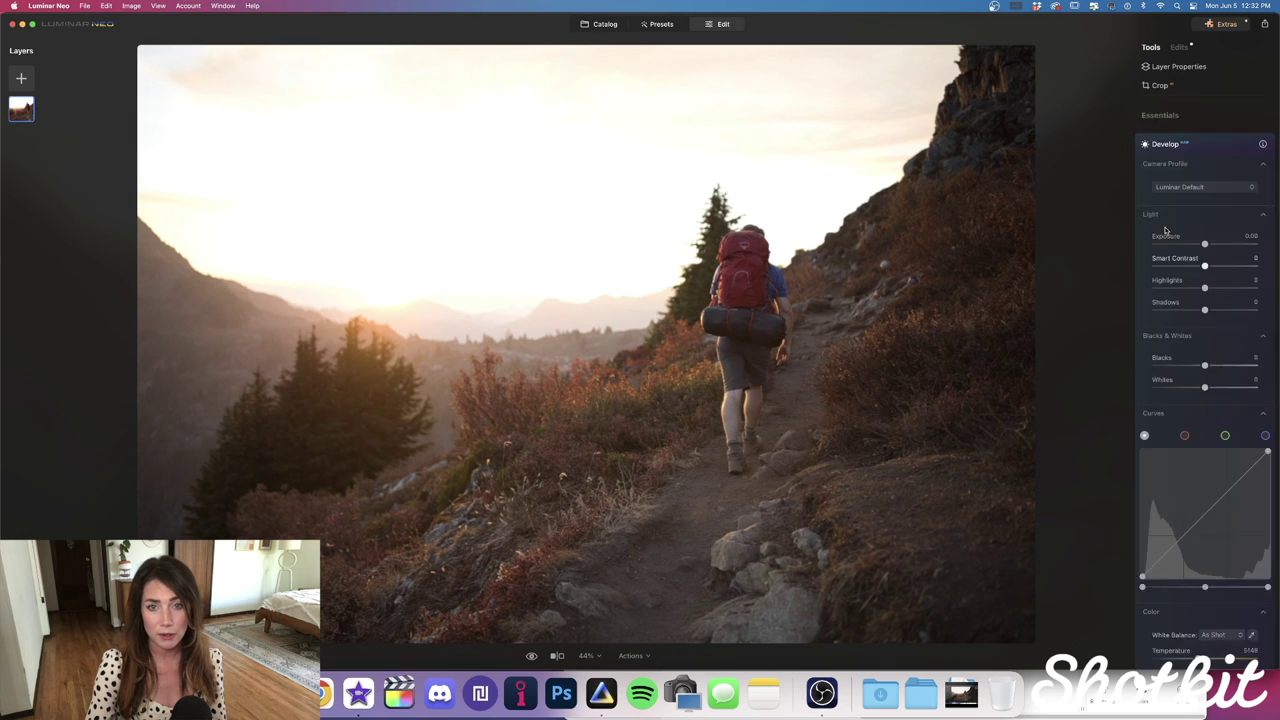
# Set Smart Contrast to 45, Shadows to 35 and Blacks to -34, and pull Highlights almost fully down on the hiker photo.
pyautogui.moveTo(1204, 229); pyautogui.dragTo(1227, 229)
pyautogui.moveTo(1204, 273); pyautogui.dragTo(1224, 273)
pyautogui.moveTo(1200, 330); pyautogui.dragTo(1191, 332)
pyautogui.moveTo(1204, 250); pyautogui.dragTo(1157, 250)
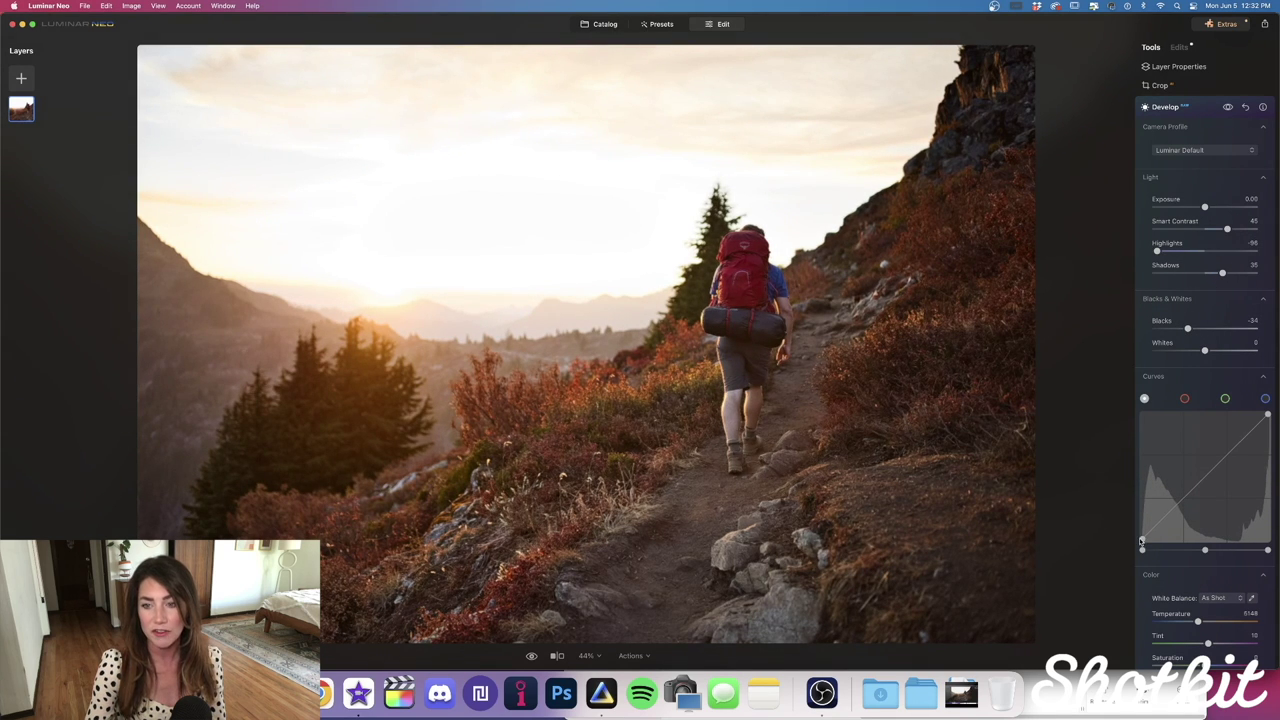
# Shape the hiker photo's tone curve with two points, and fine-tune the light with Highlights at -100 and slightly higher Exposure.
pyautogui.moveTo(1157, 521); pyautogui.dragTo(1157, 523)
pyautogui.click(1224, 455)
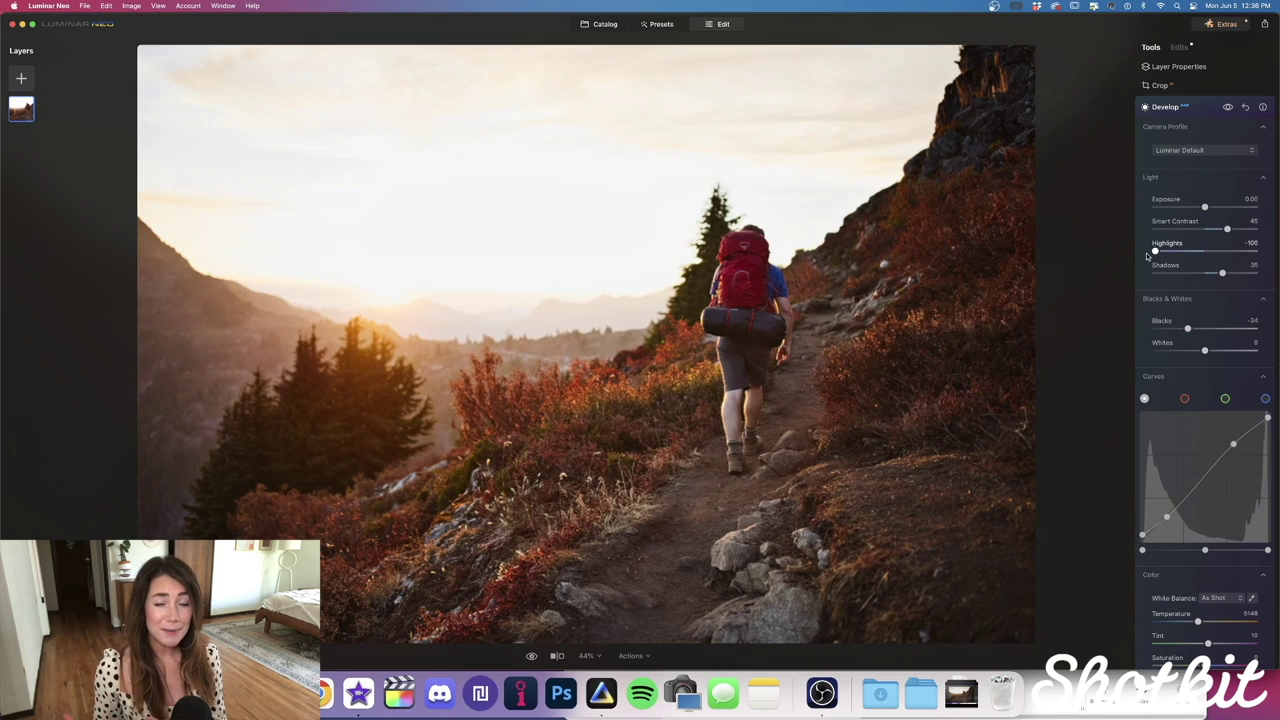
pyautogui.moveTo(1146, 252)
pyautogui.mouseDown()
pyautogui.moveTo(1212, 260)
pyautogui.moveTo(1155, 252)
pyautogui.mouseUp()
pyautogui.moveTo(1204, 207)
pyautogui.mouseDown()
pyautogui.moveTo(1186, 208)
pyautogui.moveTo(1206, 209)
pyautogui.mouseUp()
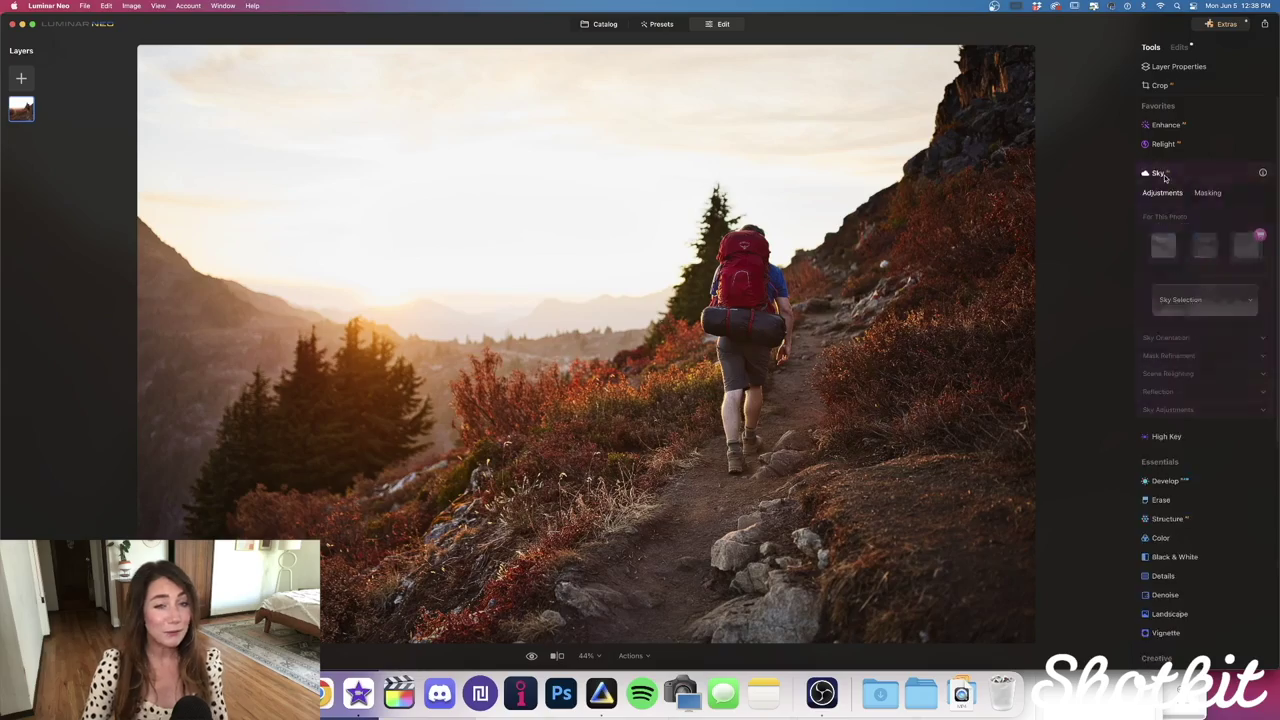
# Replace the hiker photo's sky with Sunset 4 from the Sunset category.
pyautogui.click(1200, 300)
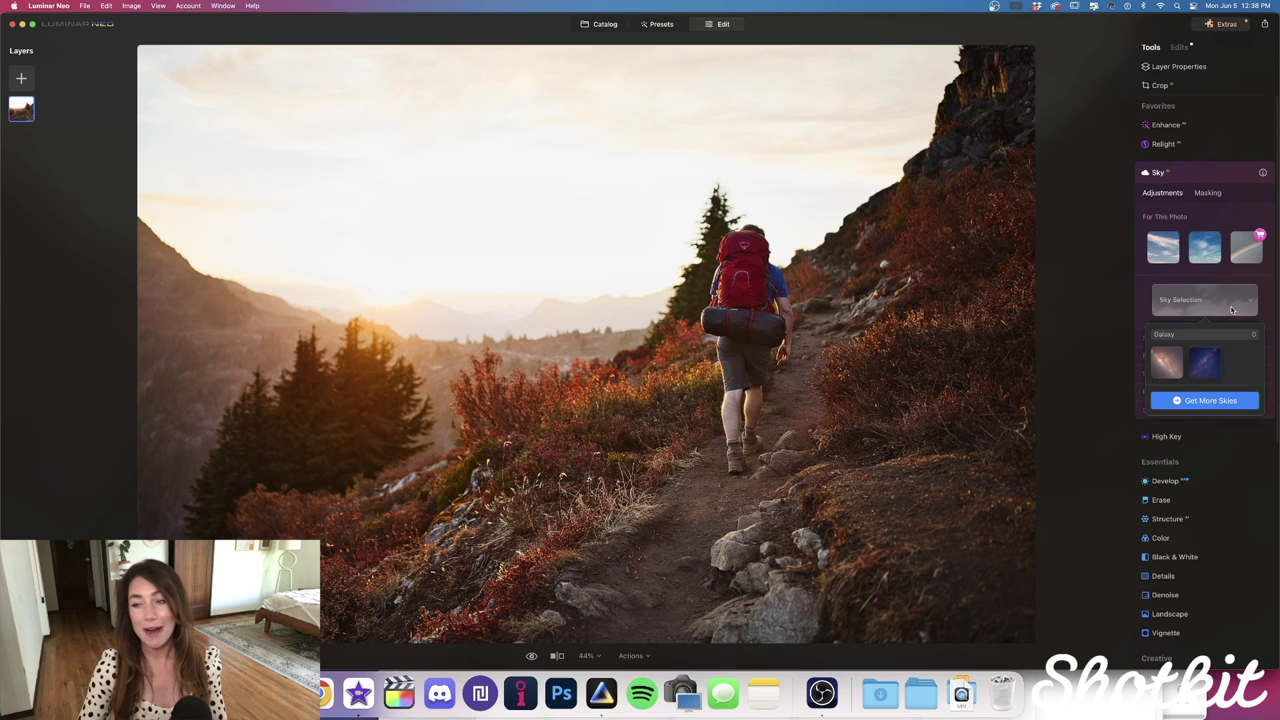
pyautogui.click(1183, 336)
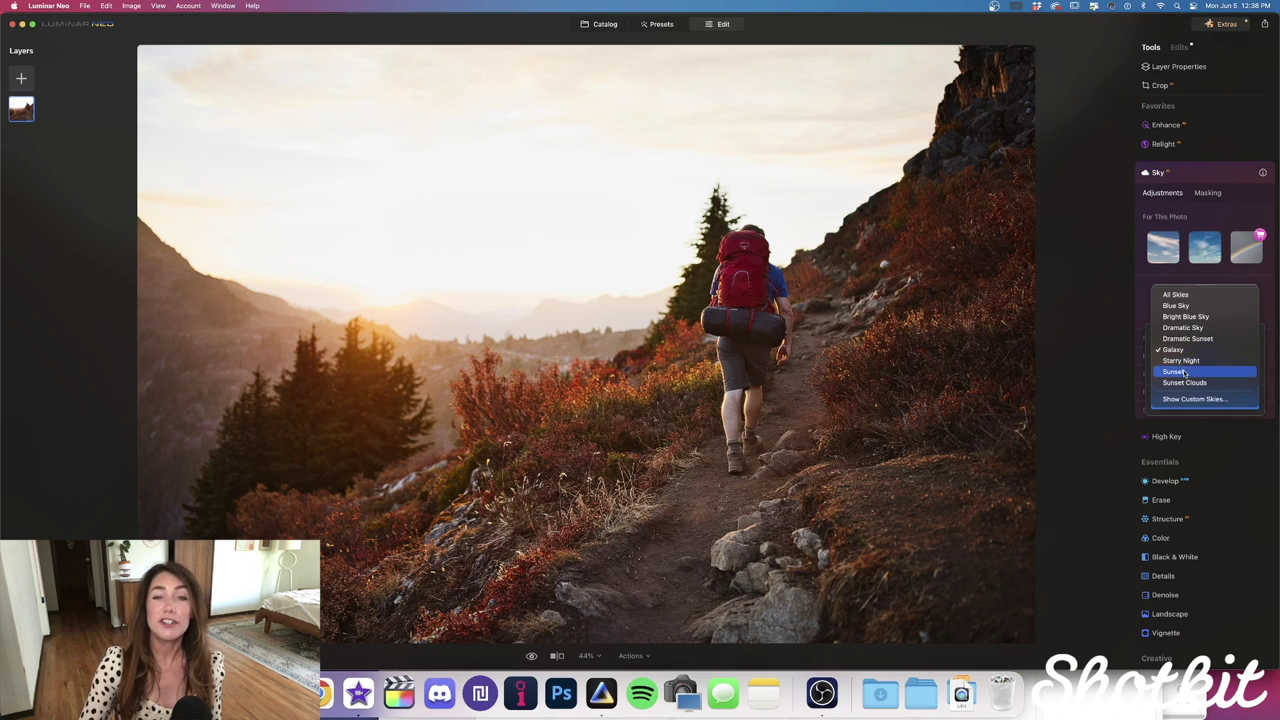
pyautogui.click(1184, 372)
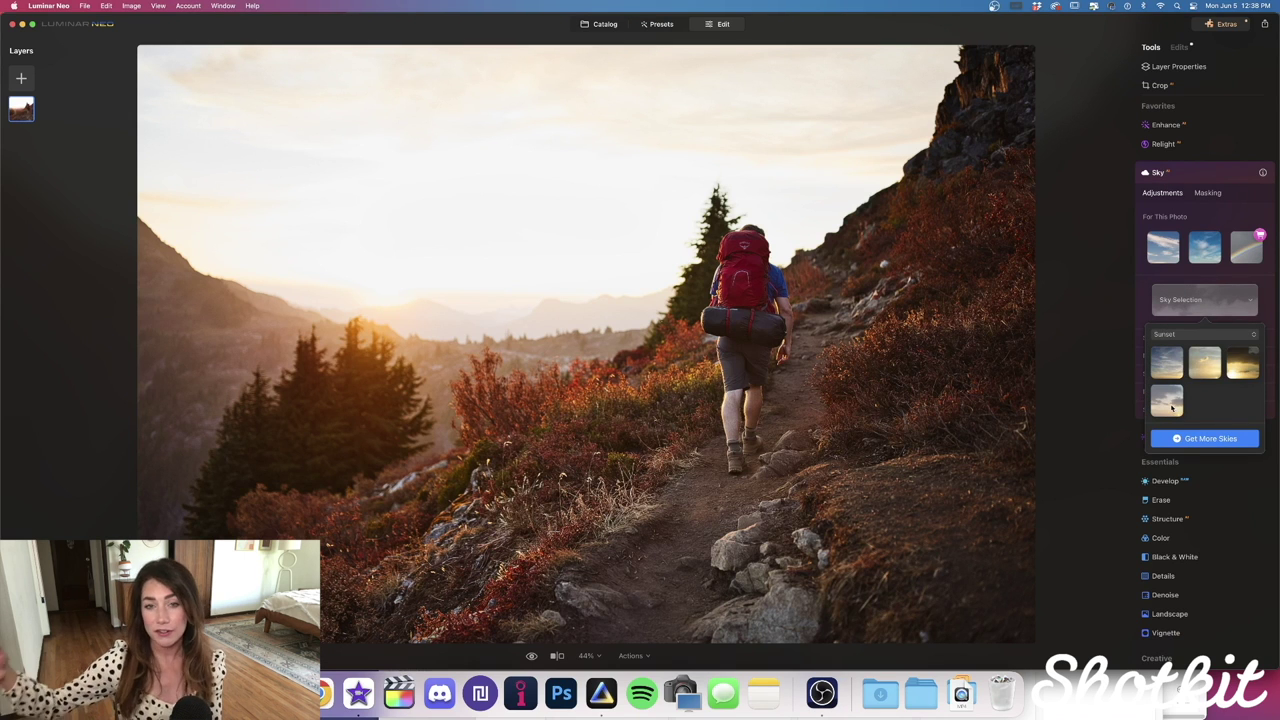
pyautogui.click(1174, 404)
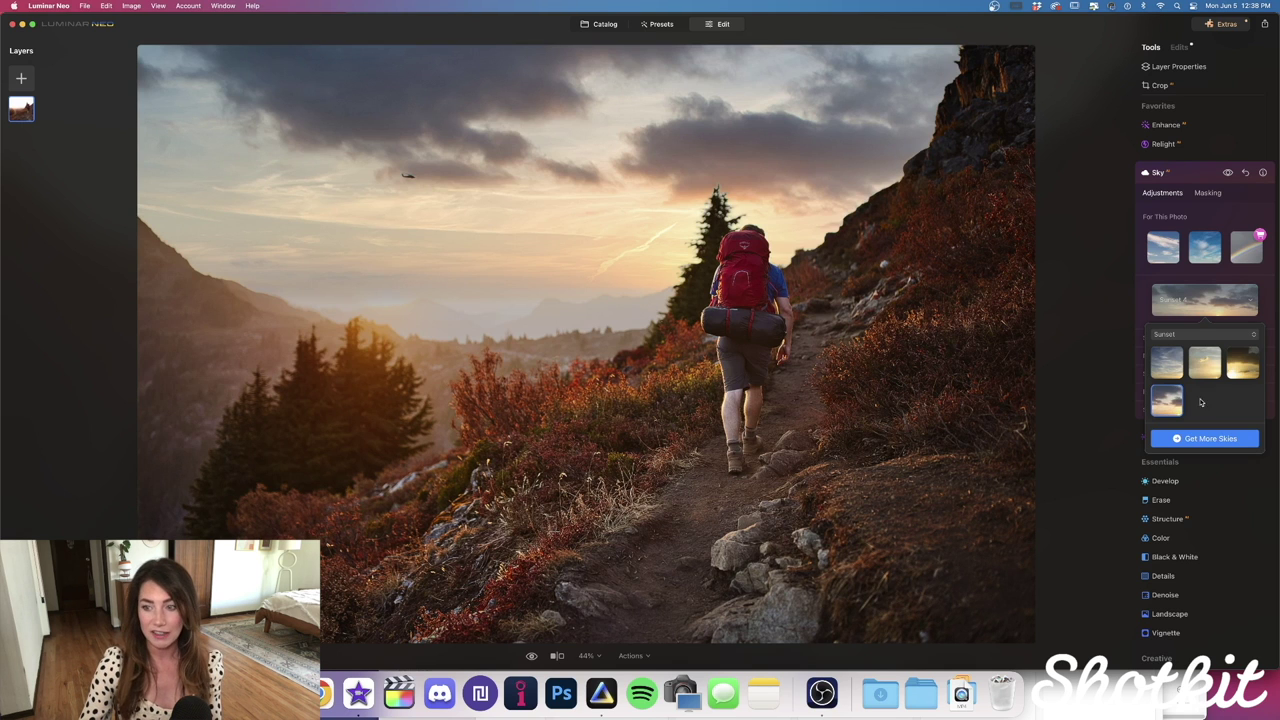
pyautogui.click(1236, 309)
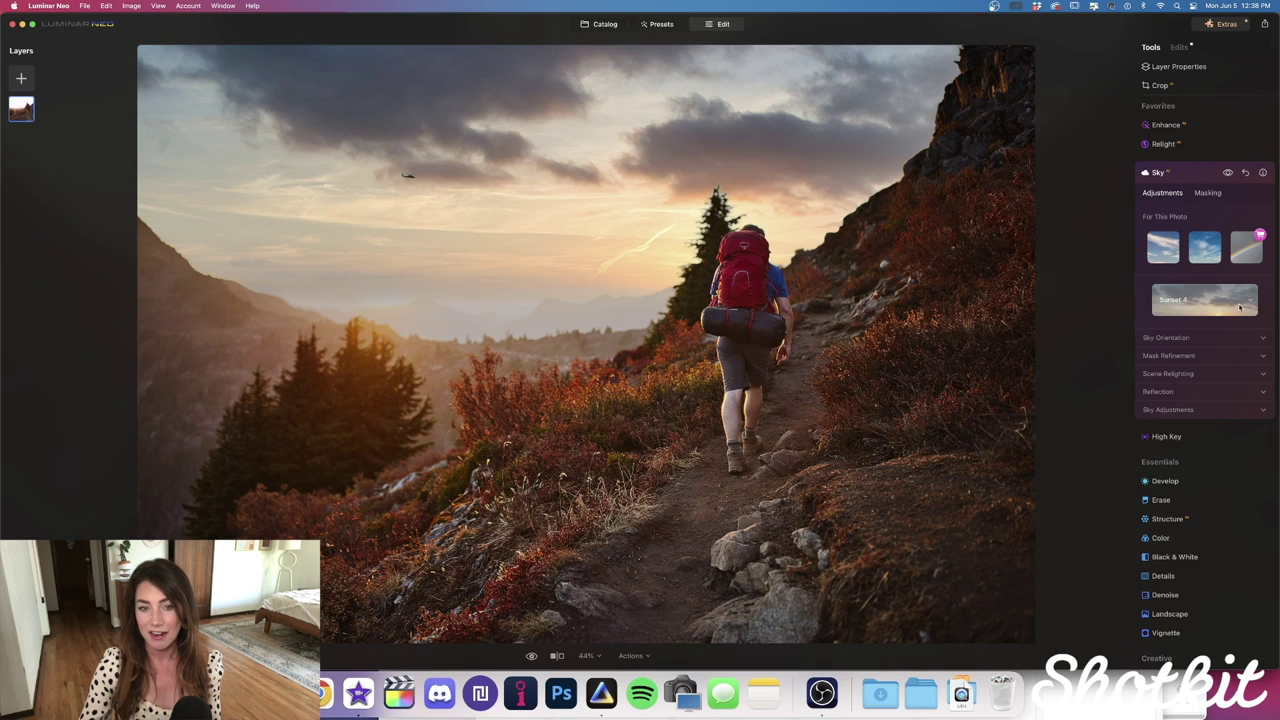
# Flip the replaced sky horizontally and set its Horizon Position to -1.
pyautogui.click(1200, 337)
pyautogui.click(1157, 427)
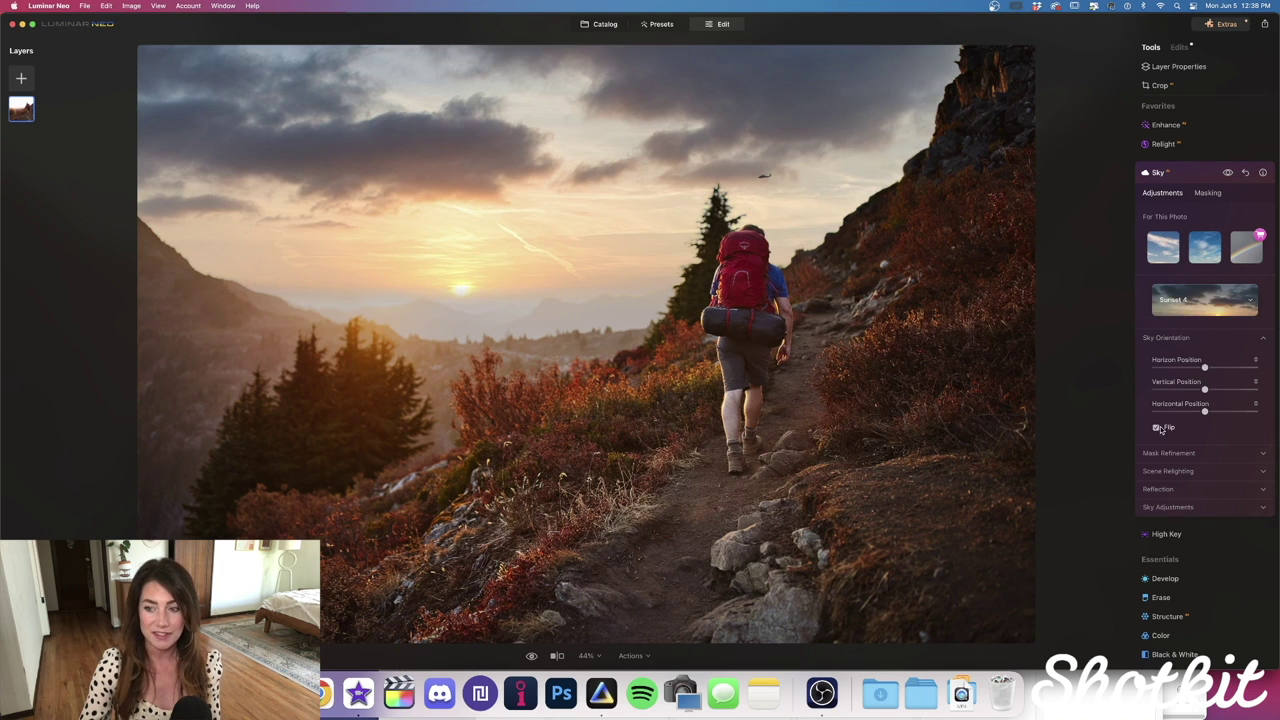
pyautogui.moveTo(1204, 368); pyautogui.dragTo(1205, 373)
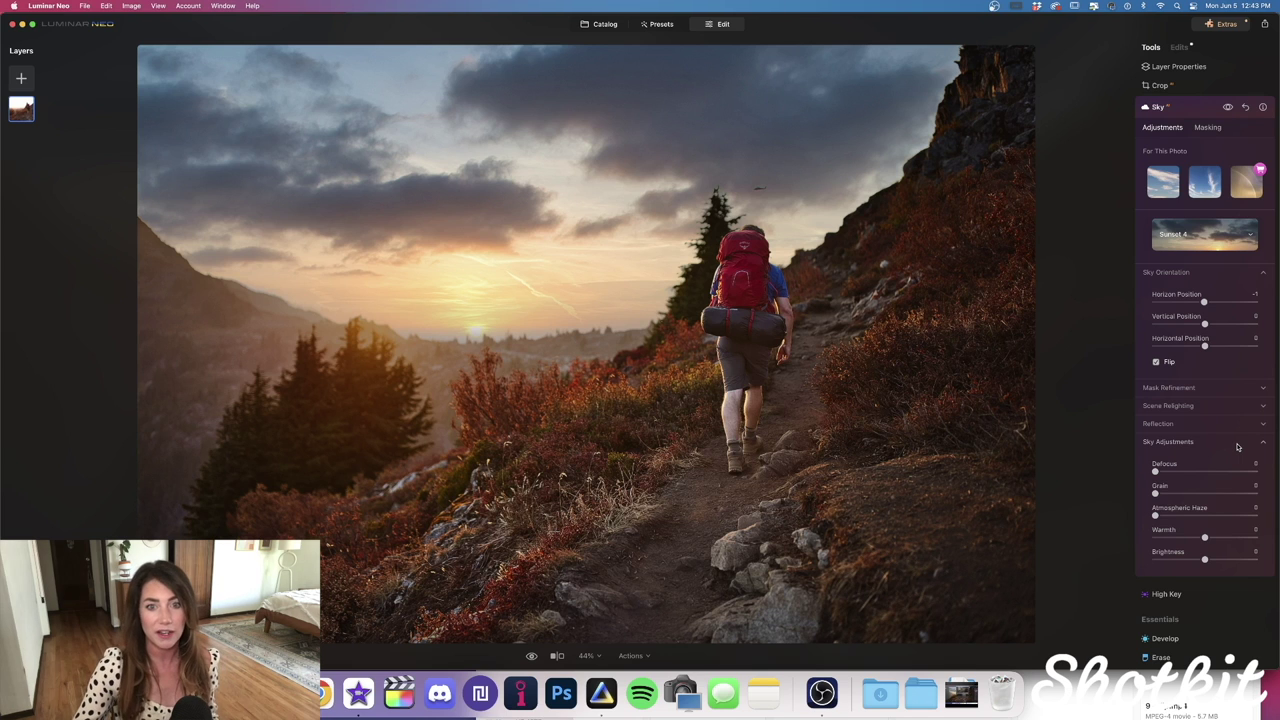
# Adjust the replaced sky with Defocus at 40, Atmospheric Haze at 90 and Warmth at 80.
pyautogui.moveTo(1155, 471); pyautogui.dragTo(1184, 472)
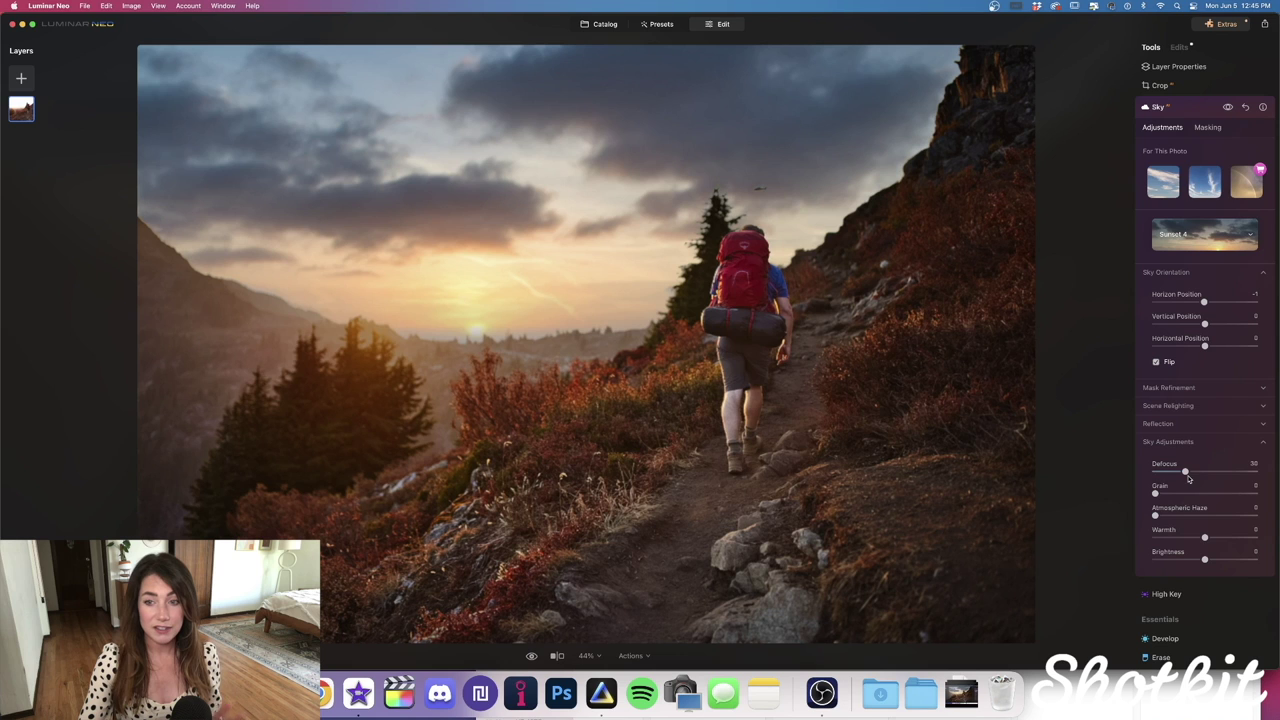
pyautogui.moveTo(1186, 473); pyautogui.dragTo(1112, 473)
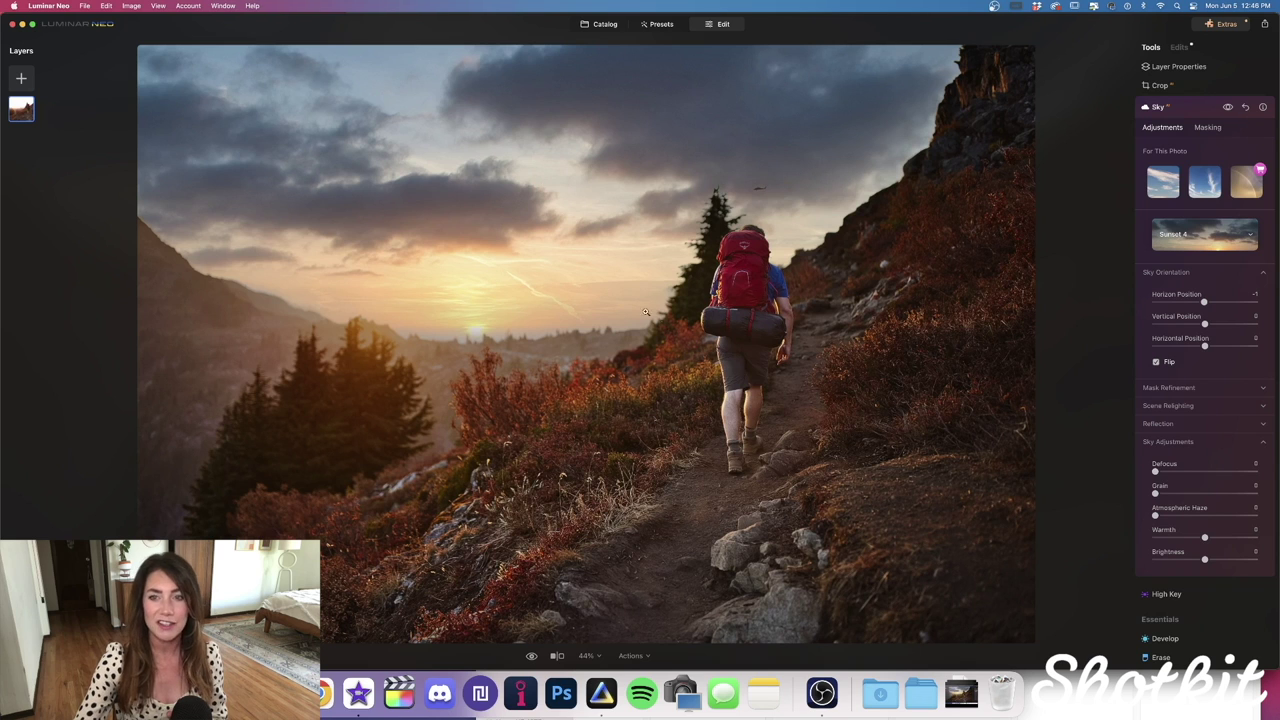
pyautogui.moveTo(1156, 471); pyautogui.dragTo(1193, 473)
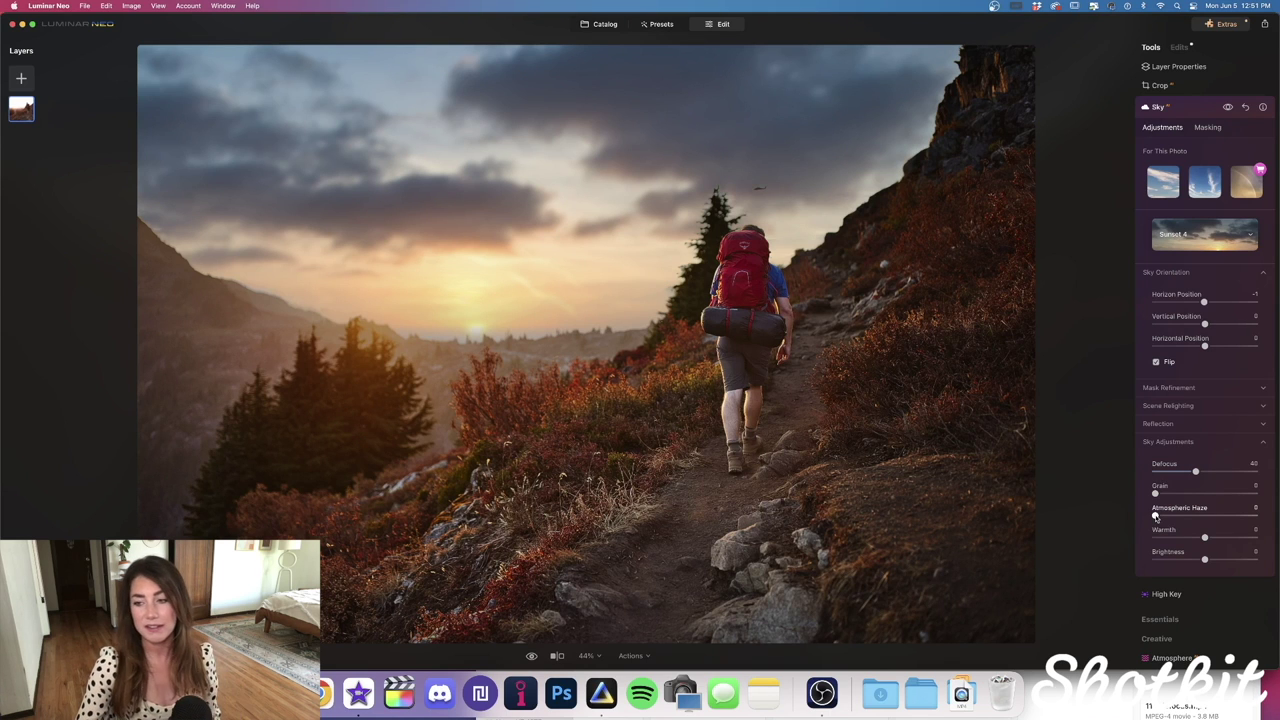
pyautogui.moveTo(1155, 516); pyautogui.dragTo(1246, 539)
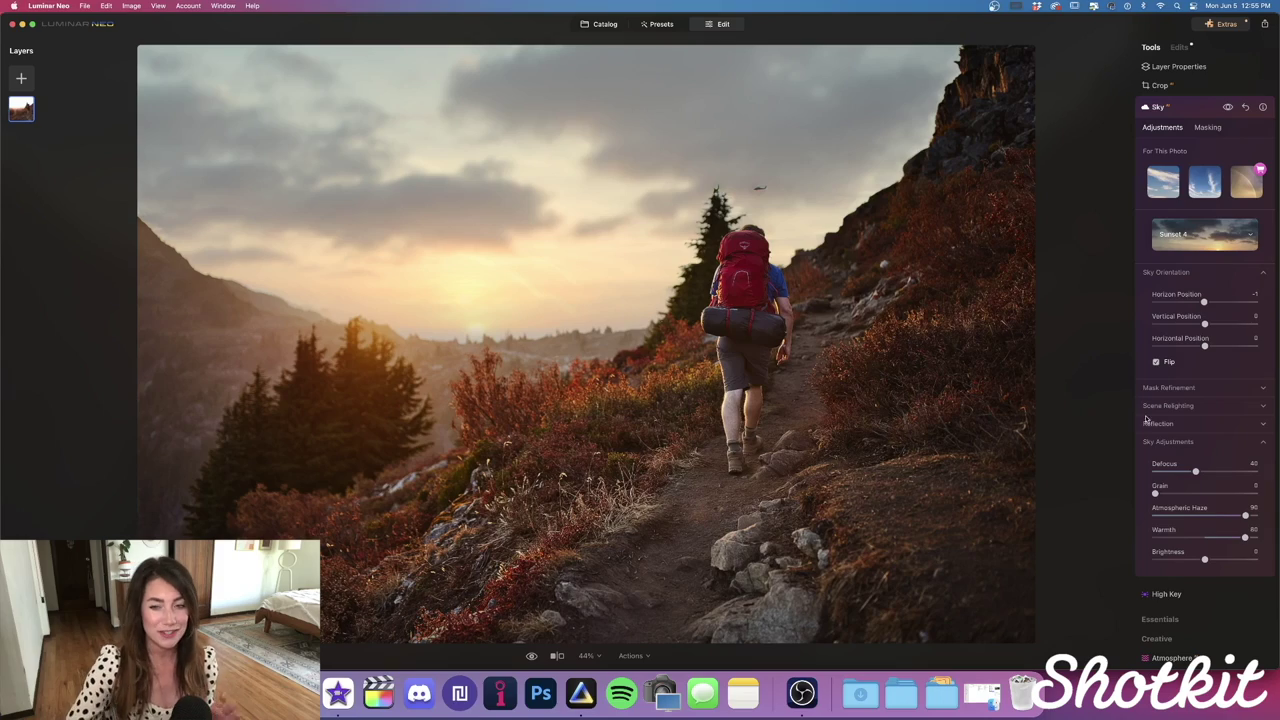
# Relight the scene with Strength 77, Saturation 25 and Human 28, and refine the sky mask with Global 88 and Close Gaps at its minimum.
pyautogui.click(1186, 407)
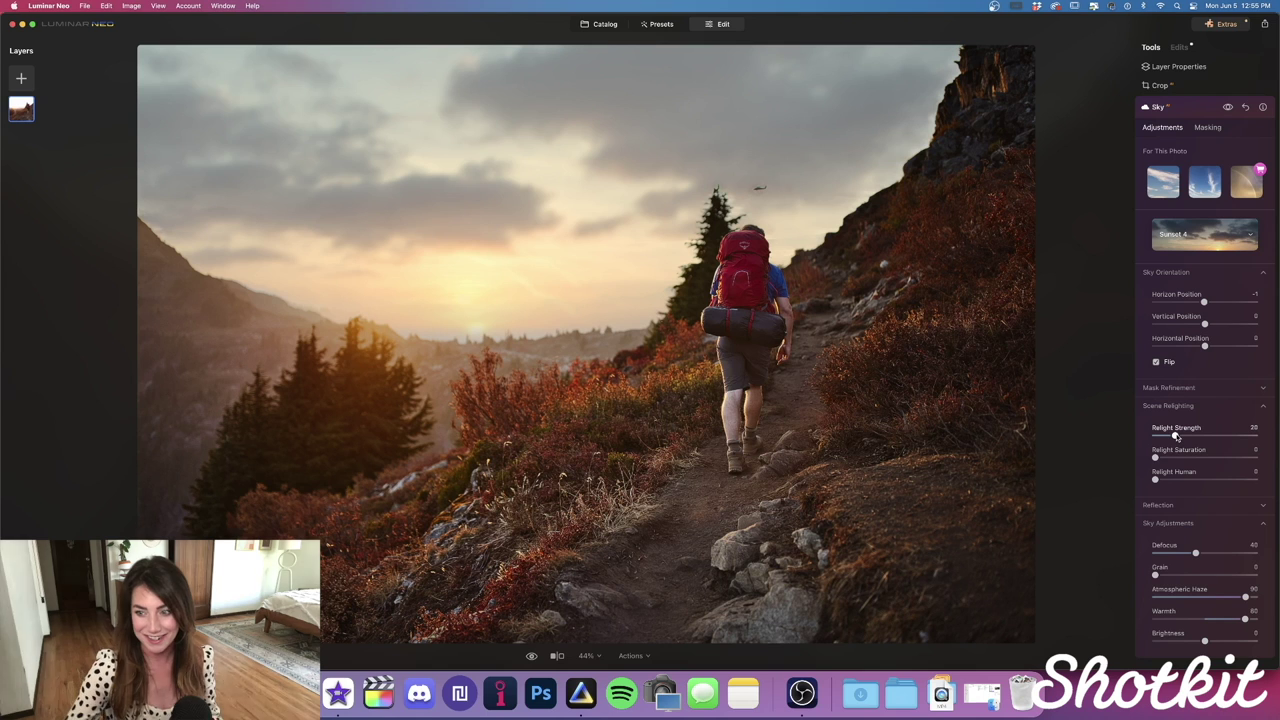
pyautogui.moveTo(1176, 436); pyautogui.dragTo(1231, 436)
pyautogui.moveTo(1157, 459); pyautogui.dragTo(1182, 458)
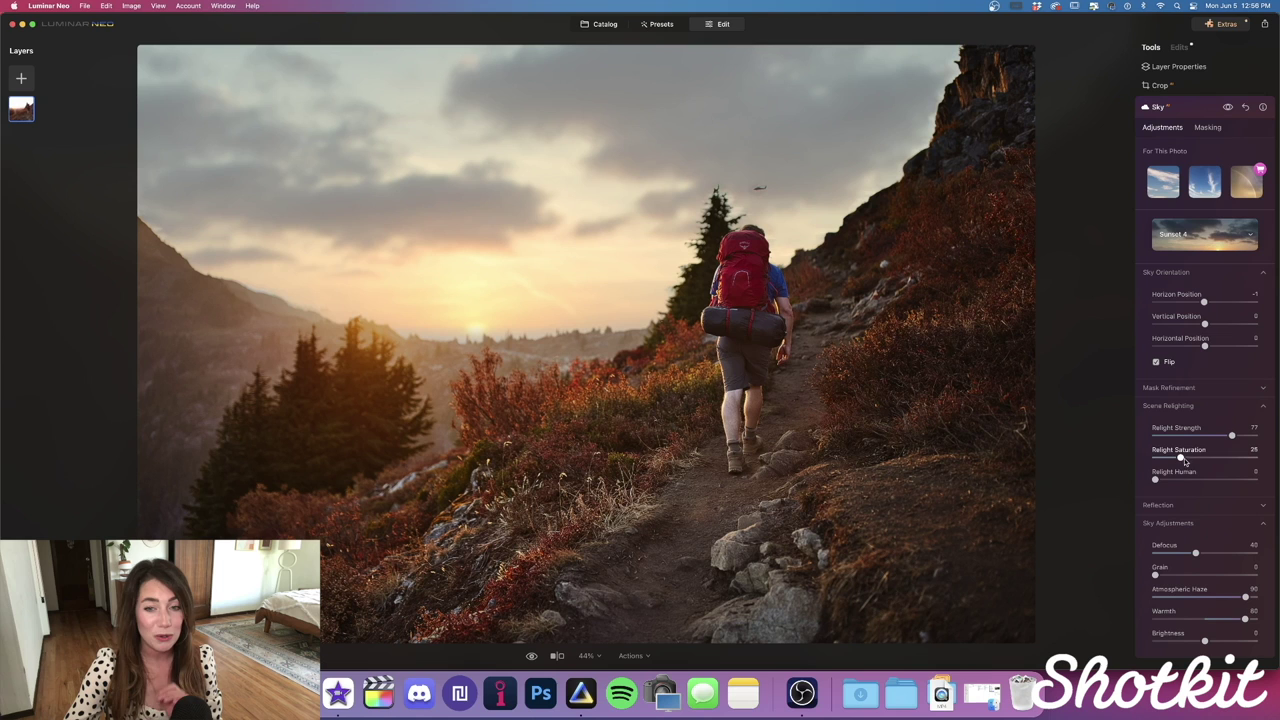
pyautogui.moveTo(1156, 480); pyautogui.dragTo(1259, 482)
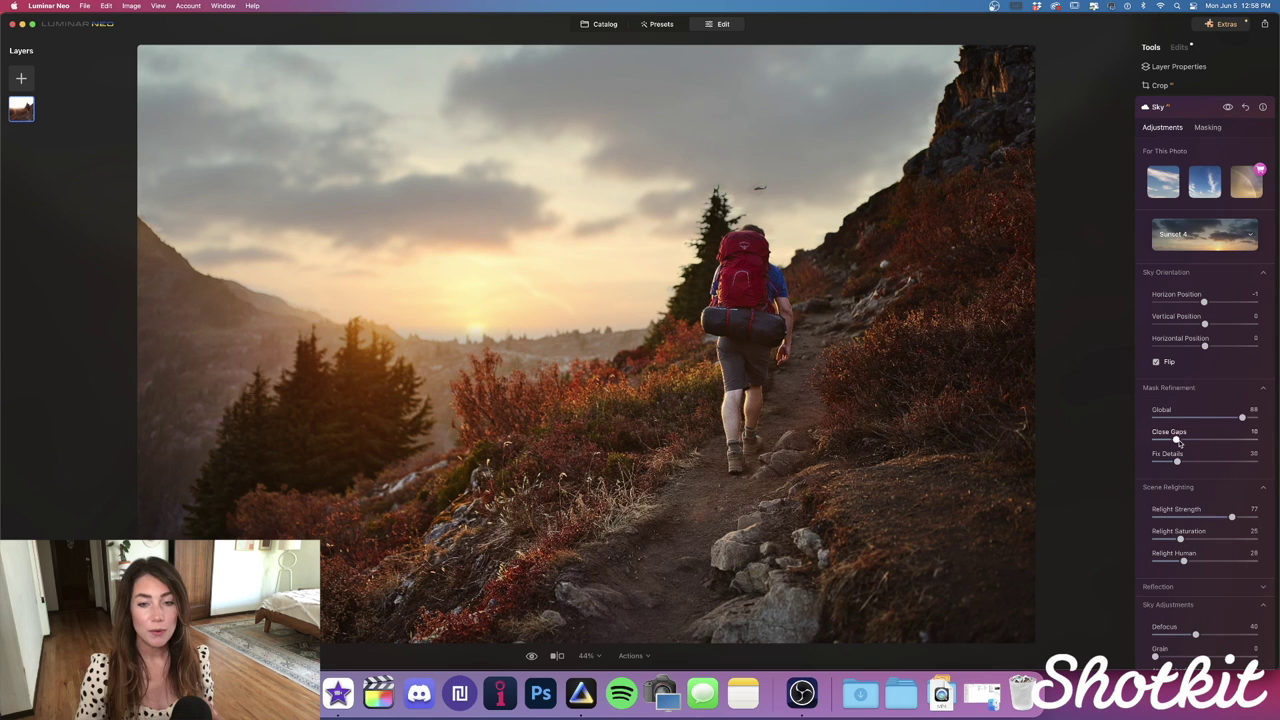
pyautogui.moveTo(1182, 443); pyautogui.dragTo(1149, 439)
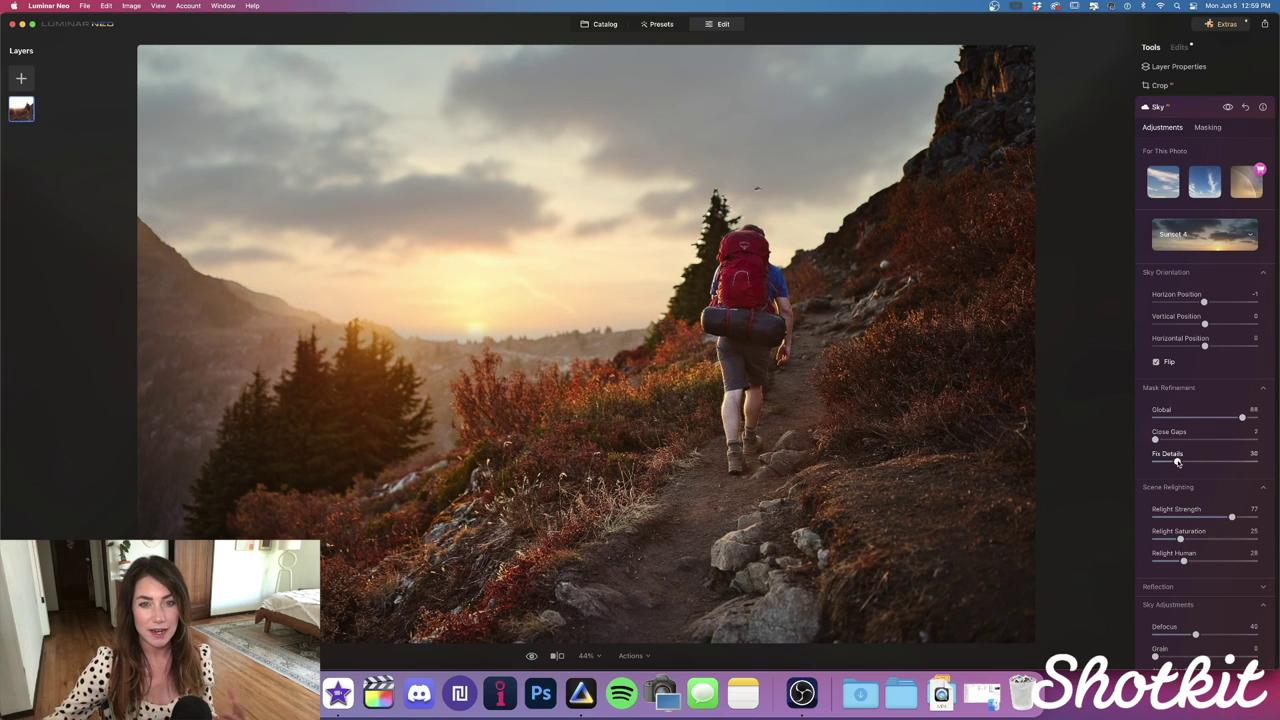
pyautogui.moveTo(1177, 461)
pyautogui.mouseDown()
pyautogui.moveTo(1163, 462)
pyautogui.moveTo(1219, 462)
pyautogui.moveTo(1178, 462)
pyautogui.mouseUp()
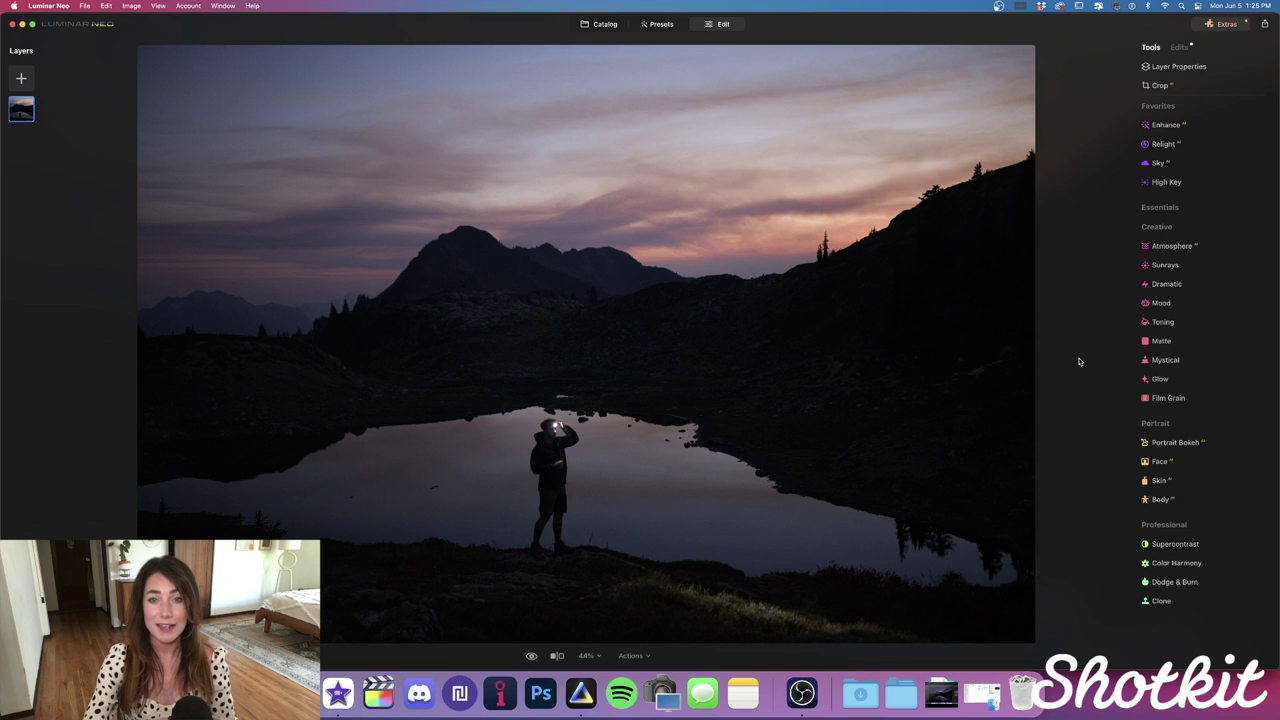
# Replace the sky of the dark mountain lake photo with Galaxy 2 from the Galaxy category.
pyautogui.click(1151, 164)
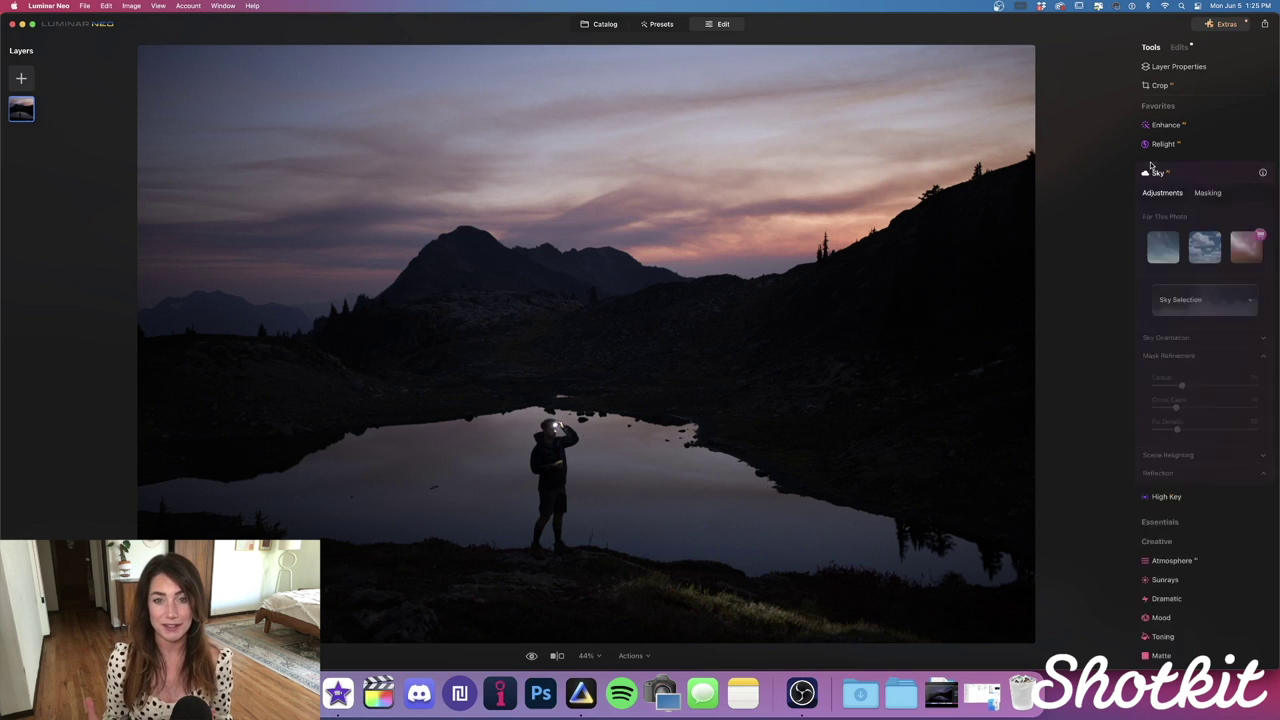
pyautogui.click(1237, 287)
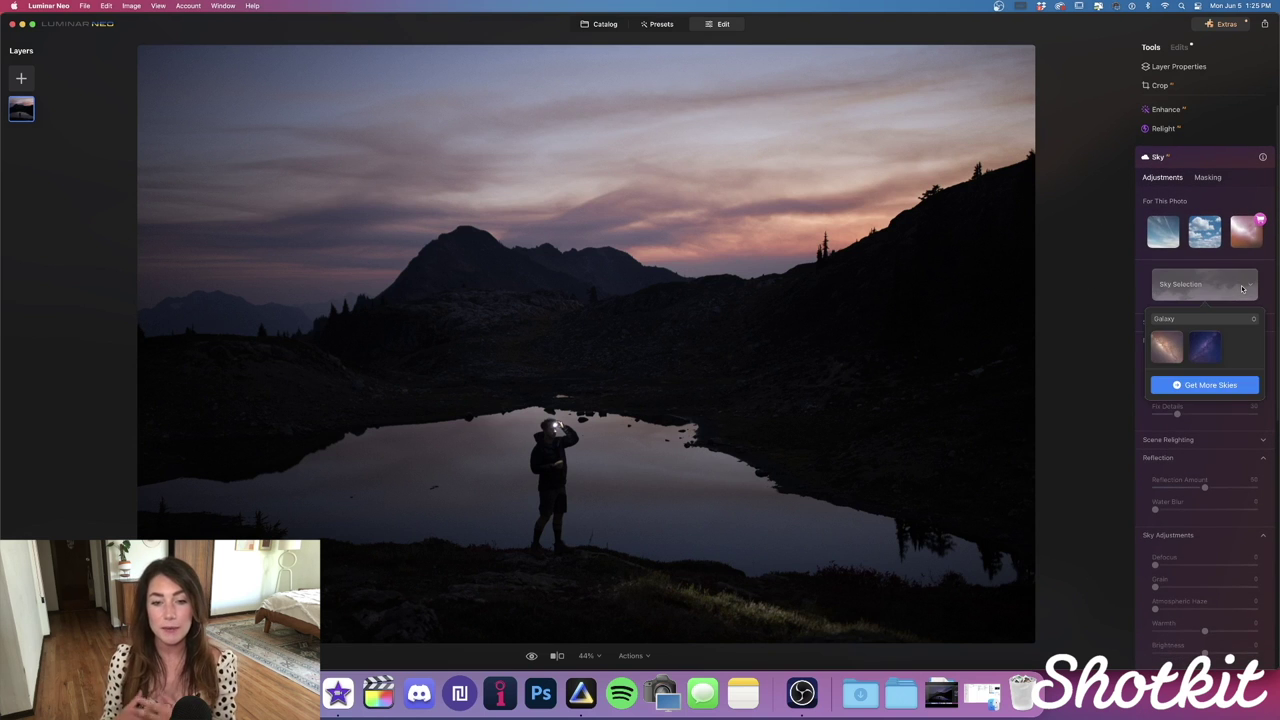
pyautogui.click(1205, 352)
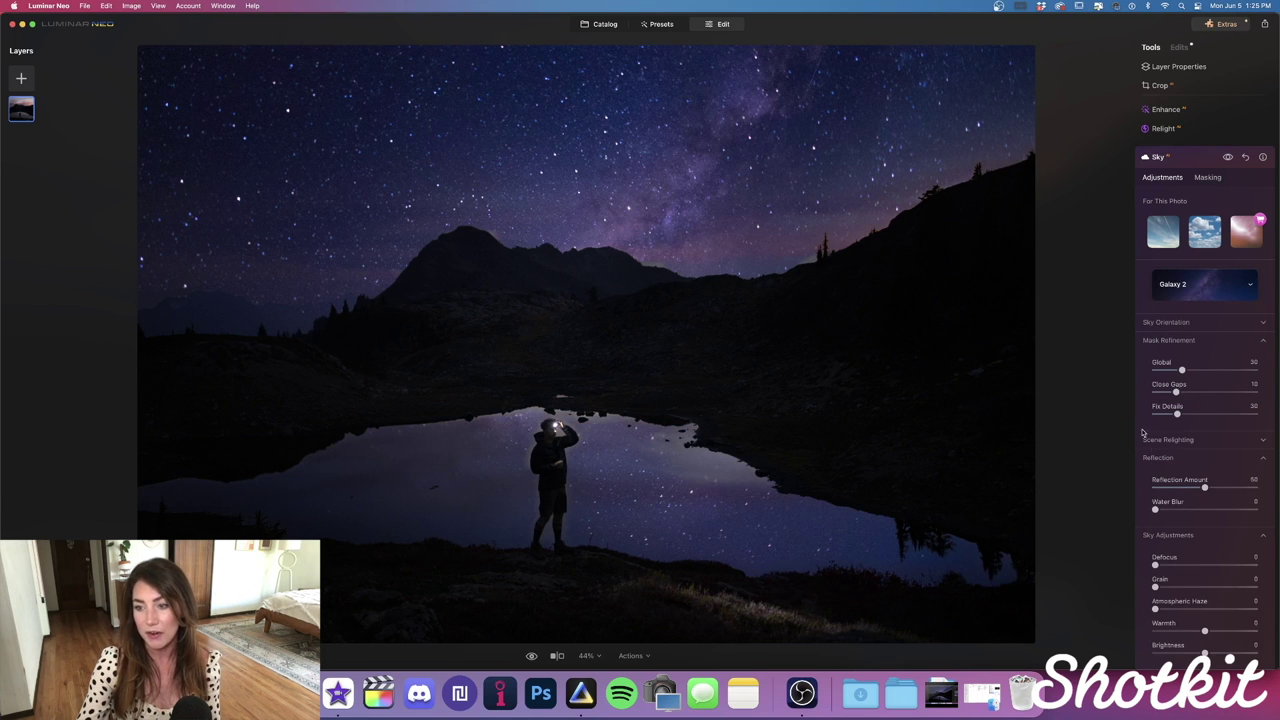
# Set the lake's Reflection Amount to 100 and Water Blur to 20, and soften the sky with Defocus 10 and strong Atmospheric Haze.
pyautogui.moveTo(1207, 489); pyautogui.dragTo(1257, 487)
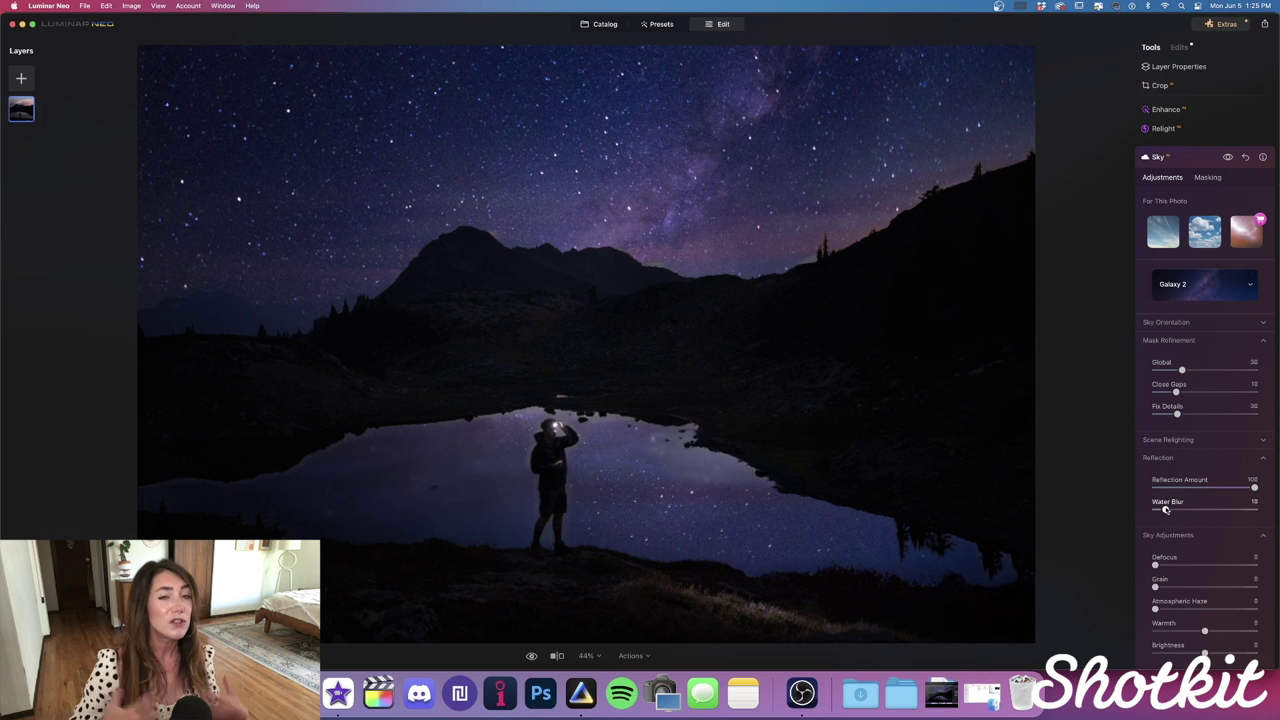
pyautogui.moveTo(1169, 510); pyautogui.dragTo(1176, 509)
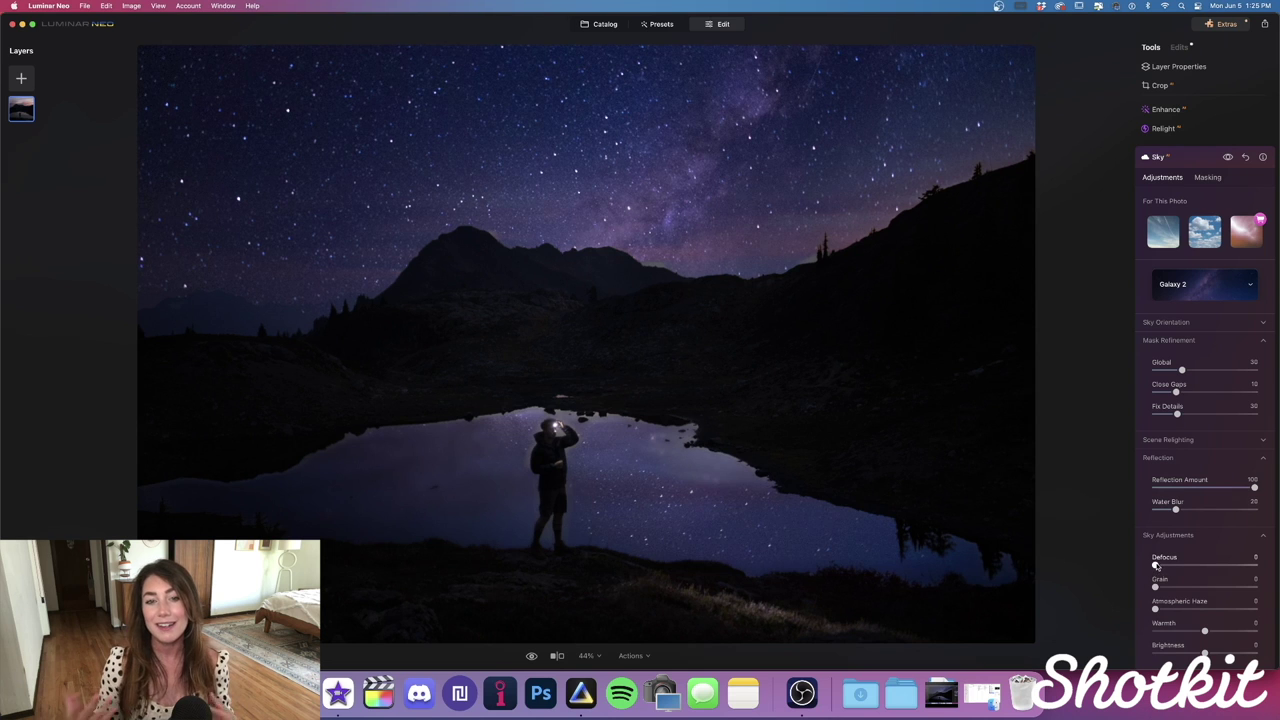
pyautogui.moveTo(1157, 566); pyautogui.dragTo(1161, 566)
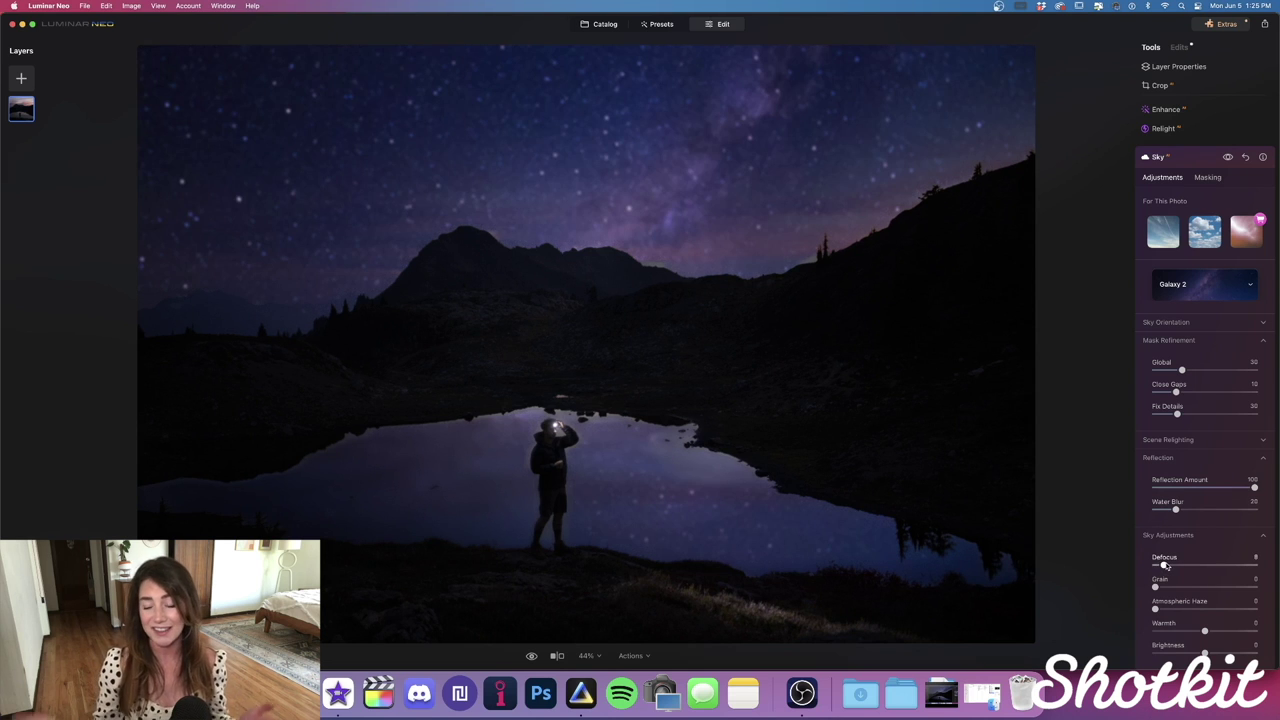
pyautogui.moveTo(1168, 566); pyautogui.dragTo(1166, 566)
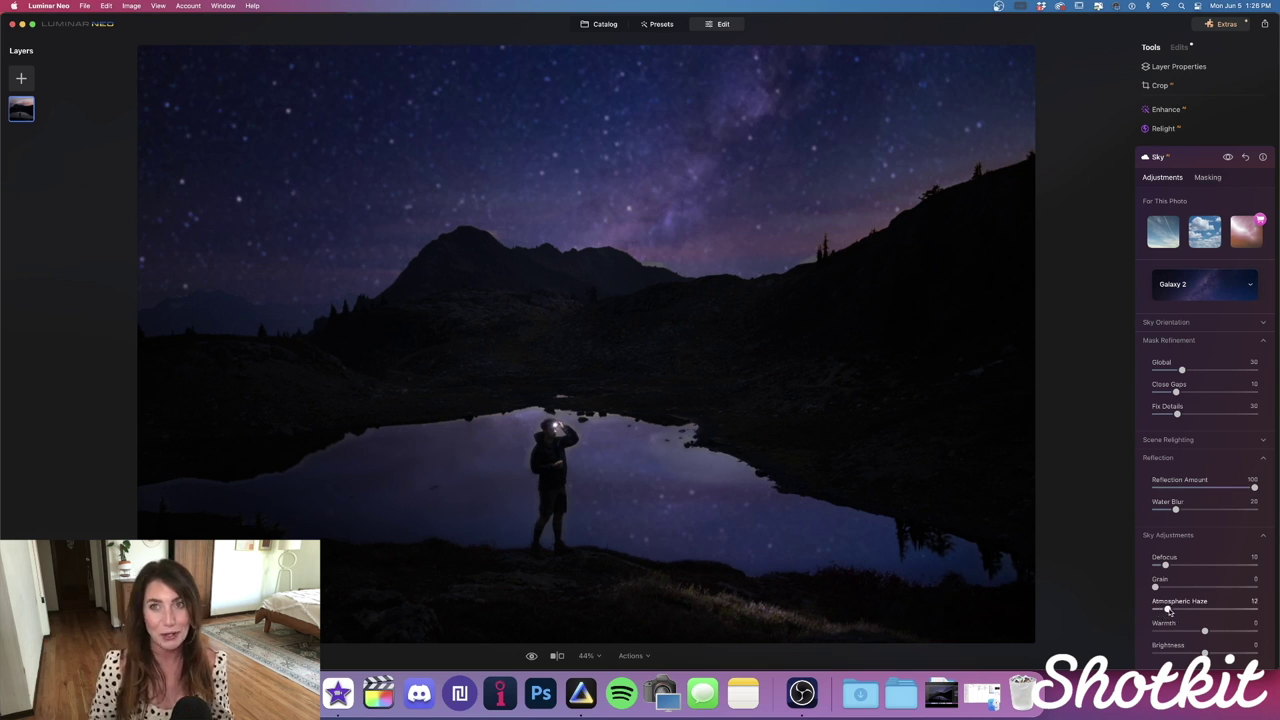
pyautogui.moveTo(1204, 608); pyautogui.dragTo(1227, 608)
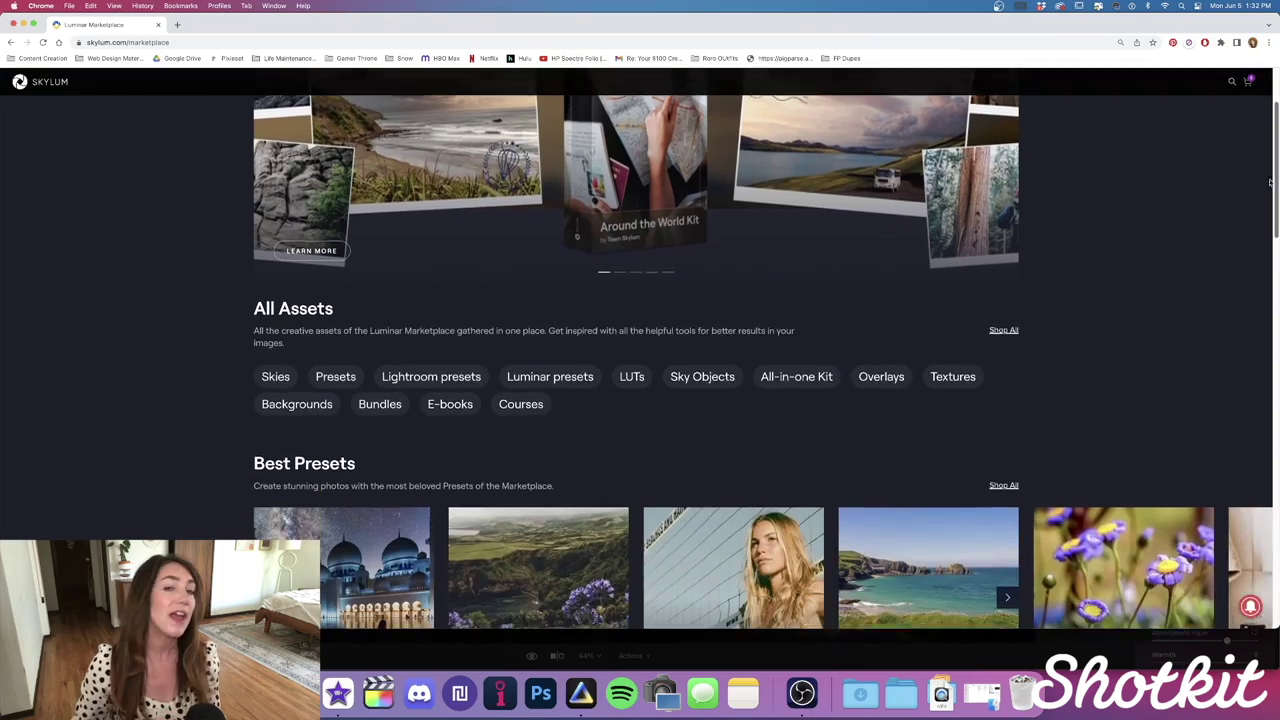
# Browse the asset categories of the Luminar Marketplace in Chrome and examine the Stunning Northern Lights sky objects page.
pyautogui.scroll(-5, 1260, 237)
pyautogui.scroll(-5, 1260, 237)
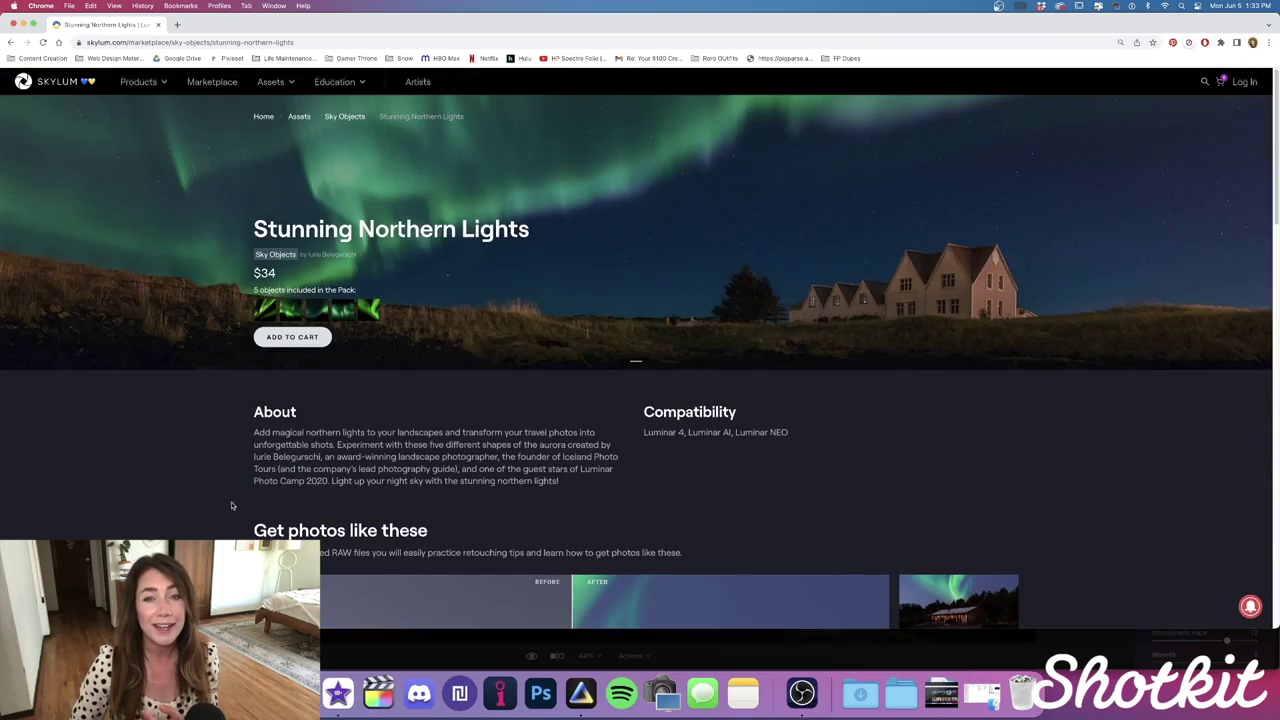
pyautogui.scroll(-5, 231, 505)
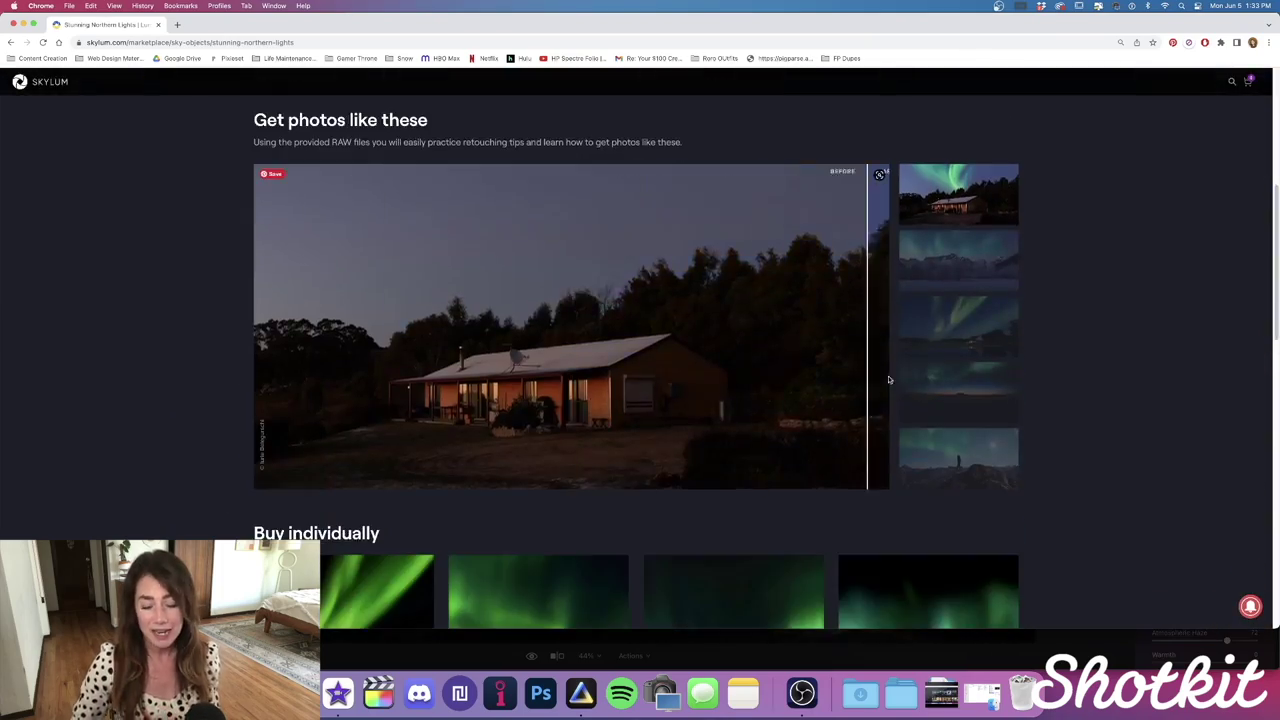
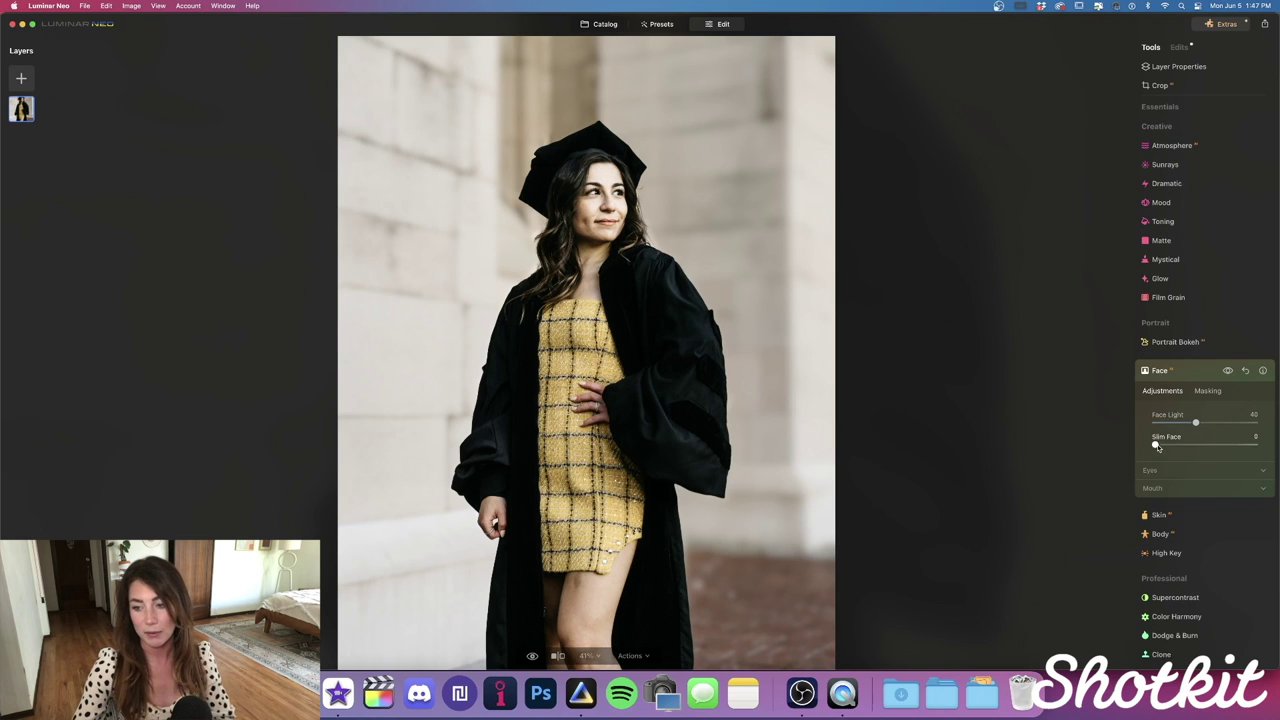
# Retouch the graduate's face with Slim Face at 9 and Enlarge Eyes at 8, and slightly raise the first Mouth adjustment.
pyautogui.moveTo(1156, 446)
pyautogui.mouseDown()
pyautogui.moveTo(1251, 446)
pyautogui.moveTo(1164, 444)
pyautogui.mouseUp()
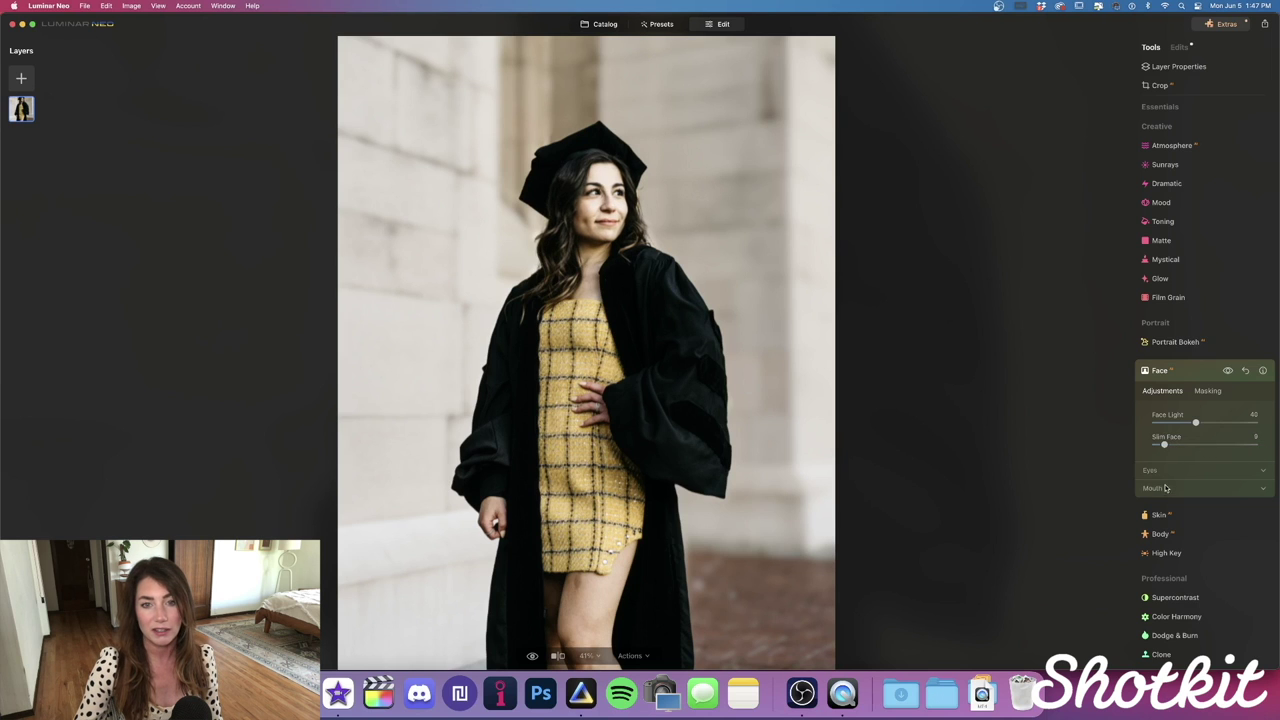
pyautogui.click(1151, 470)
pyautogui.scroll(-2, 1156, 500)
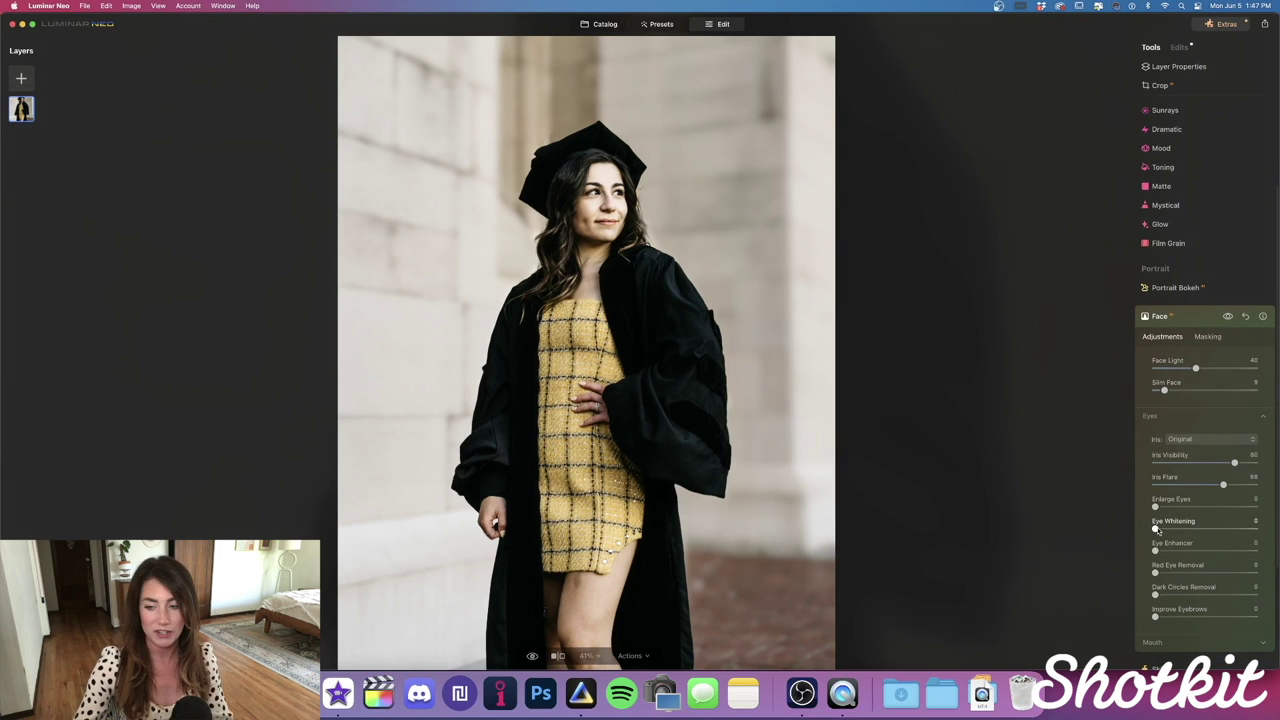
pyautogui.moveTo(1155, 507)
pyautogui.mouseDown()
pyautogui.moveTo(1278, 510)
pyautogui.moveTo(1163, 507)
pyautogui.mouseUp()
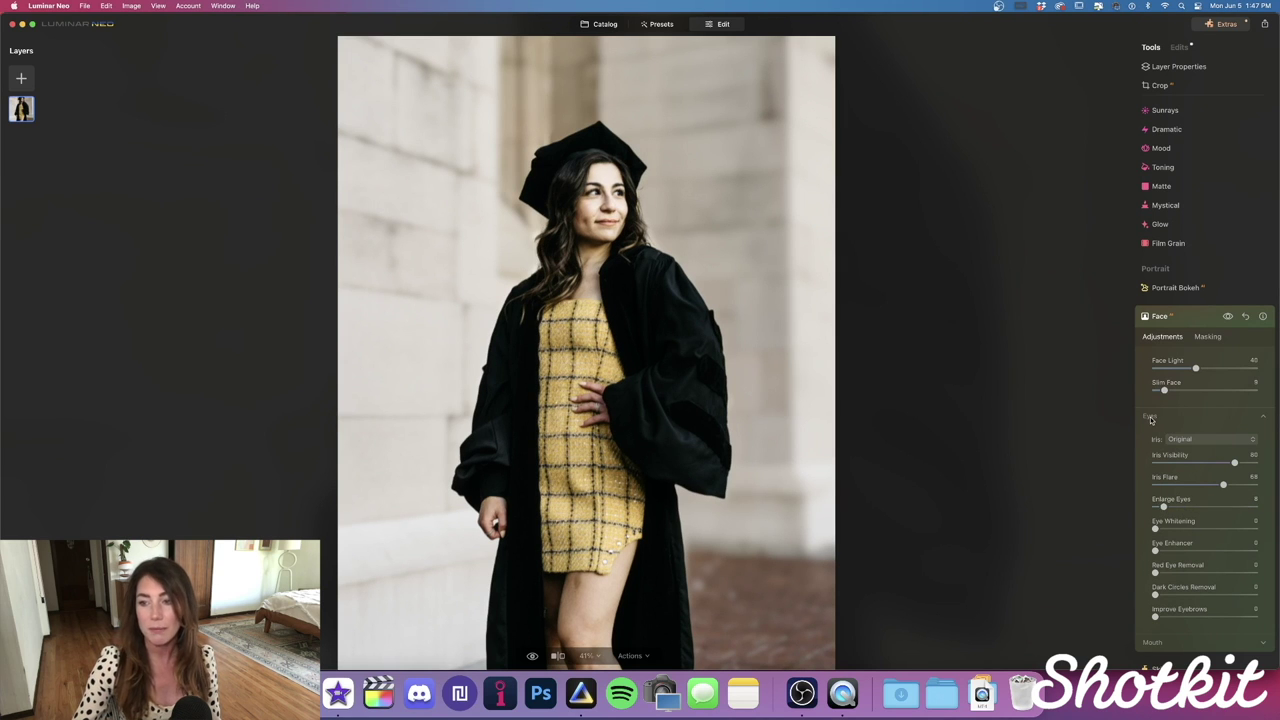
pyautogui.click(1150, 419)
pyautogui.click(1153, 488)
pyautogui.moveTo(1156, 518)
pyautogui.mouseDown()
pyautogui.moveTo(1188, 521)
pyautogui.moveTo(1164, 518)
pyautogui.mouseUp()
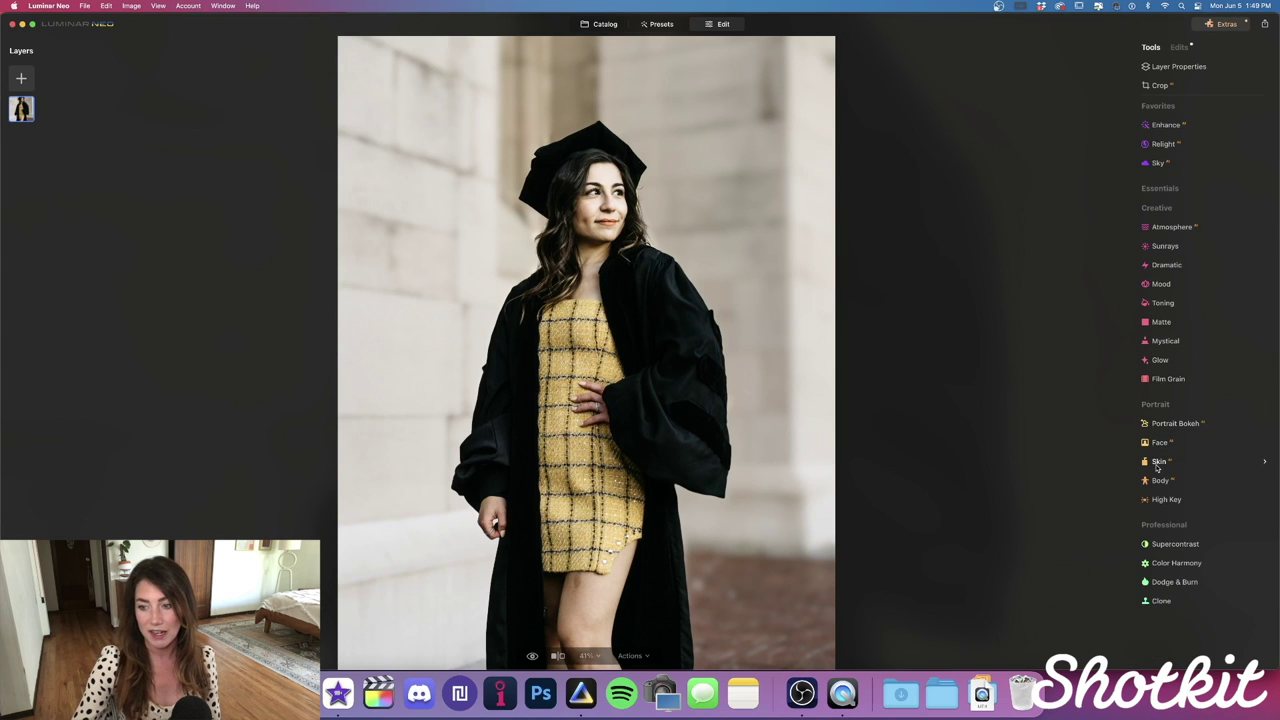
# Smooth the graduate's skin with Amount 79 and Shine Removal 37, and enable Skin Defects Removal.
pyautogui.click(1157, 462)
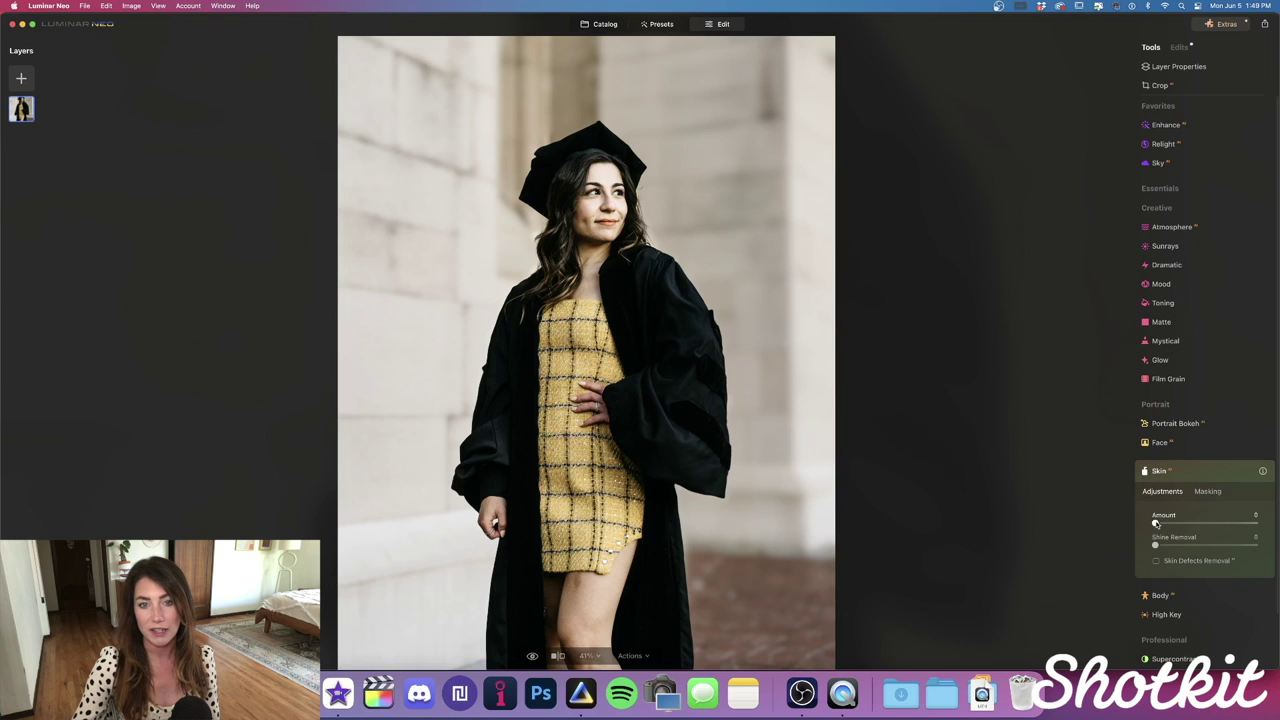
pyautogui.moveTo(1156, 522); pyautogui.dragTo(1234, 524)
pyautogui.click(1156, 561)
pyautogui.moveTo(1157, 546); pyautogui.dragTo(1192, 546)
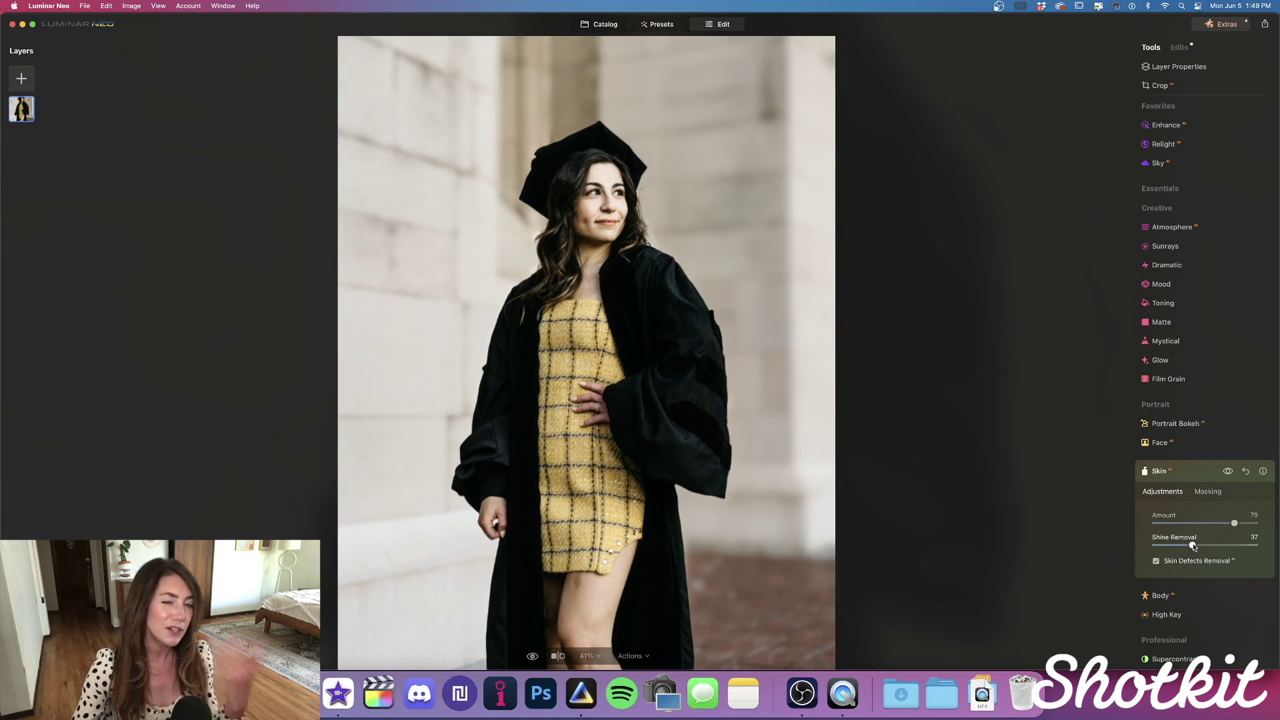
pyautogui.click(1170, 471)
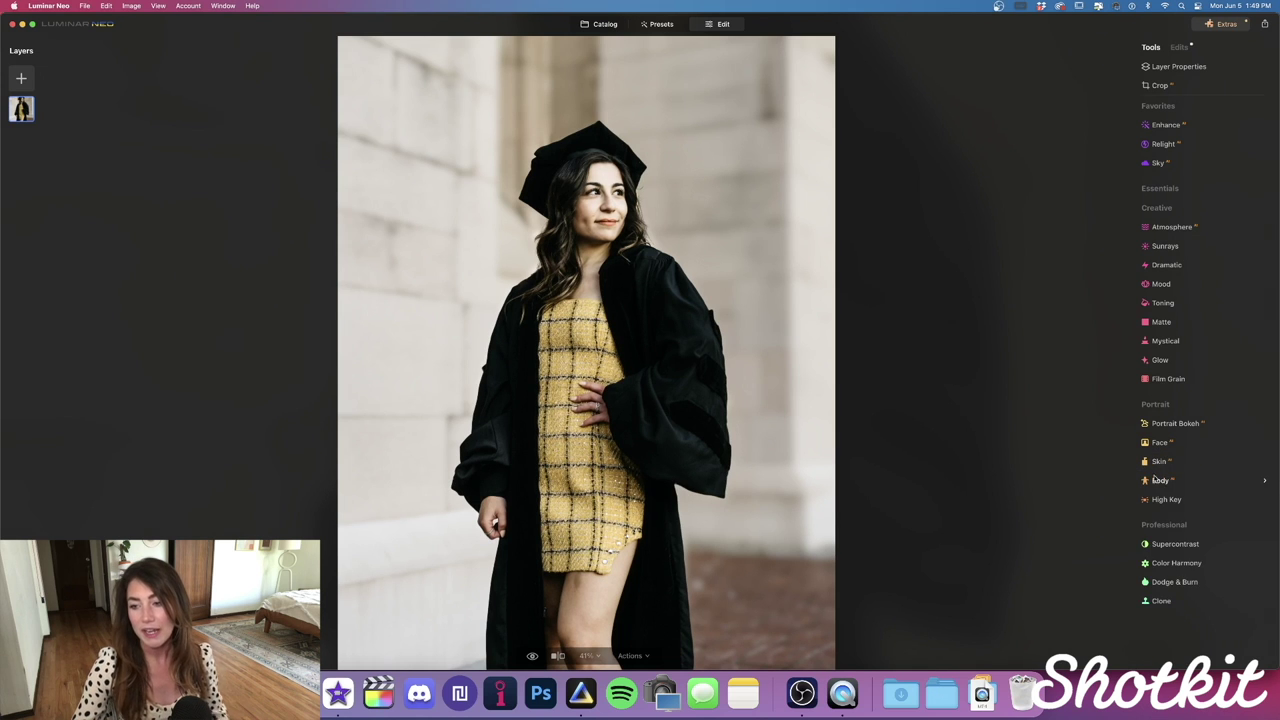
# Slim the graduate's figure with the Body tool by raising its shaping adjustment close to the maximum.
pyautogui.click(1157, 480)
pyautogui.moveTo(1204, 541); pyautogui.dragTo(1253, 566)
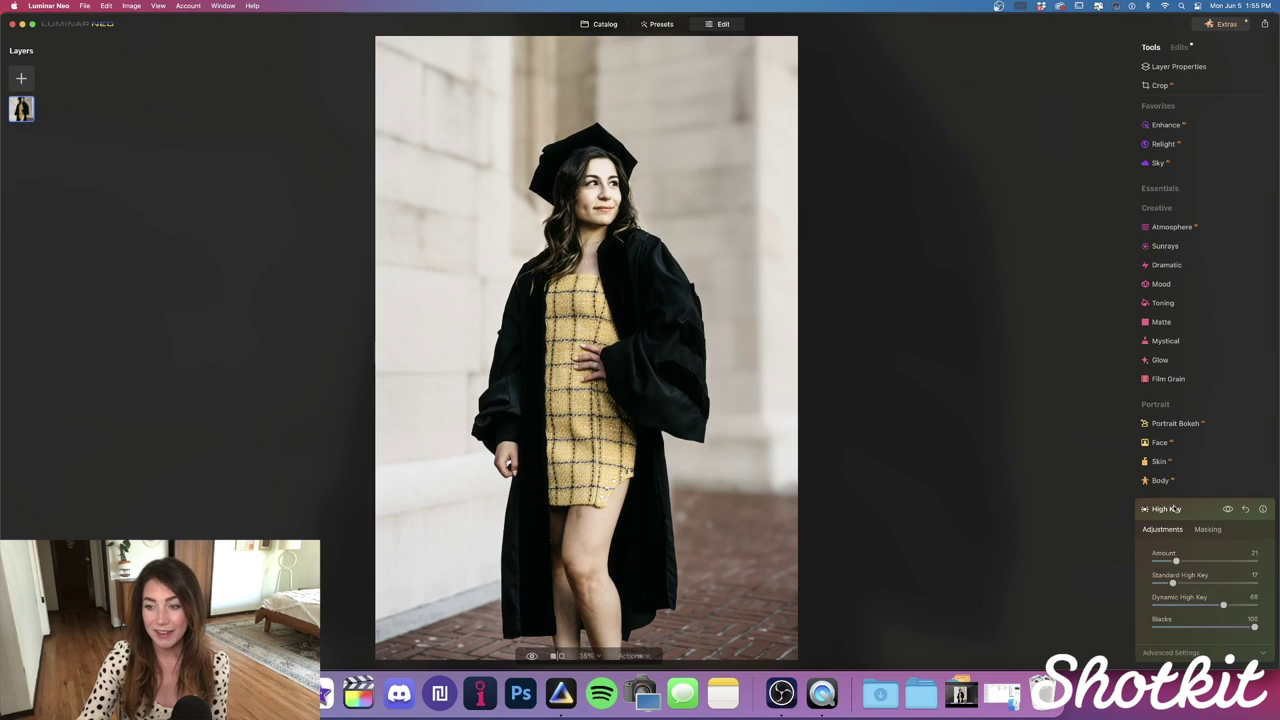
# Apply High Key to the graduation portrait with Amount 7 and Standard High Key 67, and adjust the Blacks.
pyautogui.click(1163, 490)
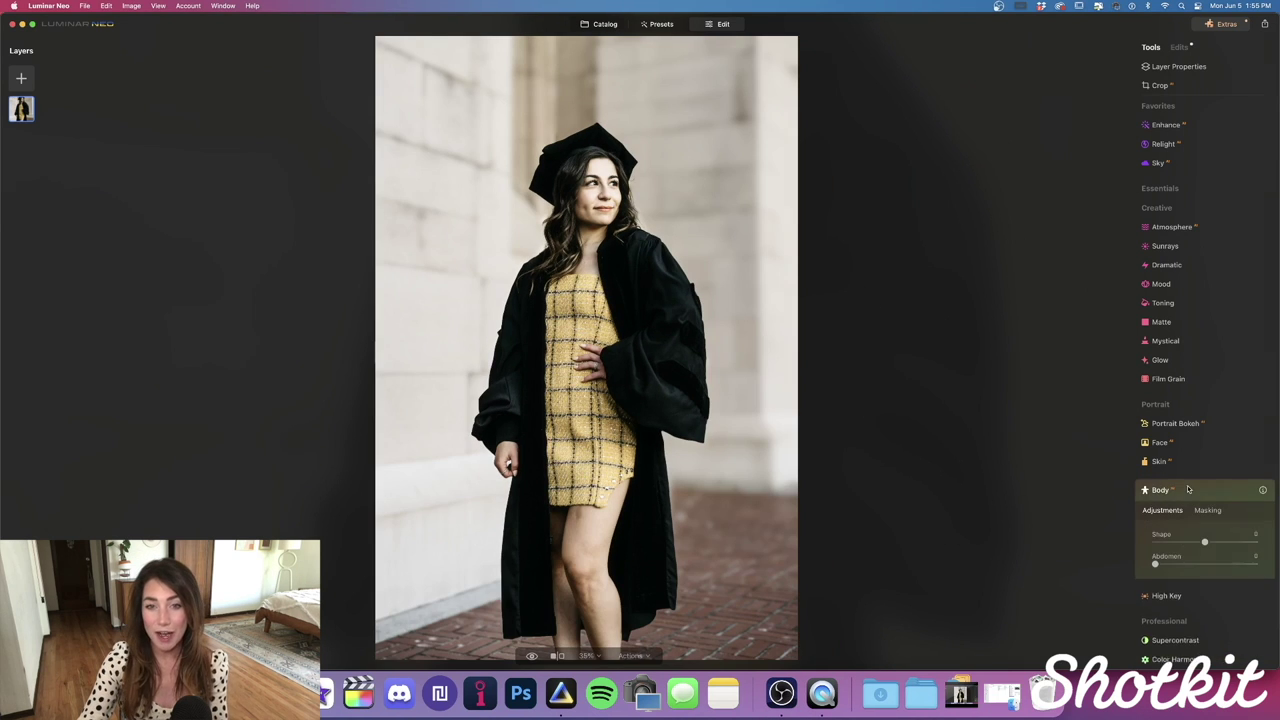
pyautogui.click(1163, 491)
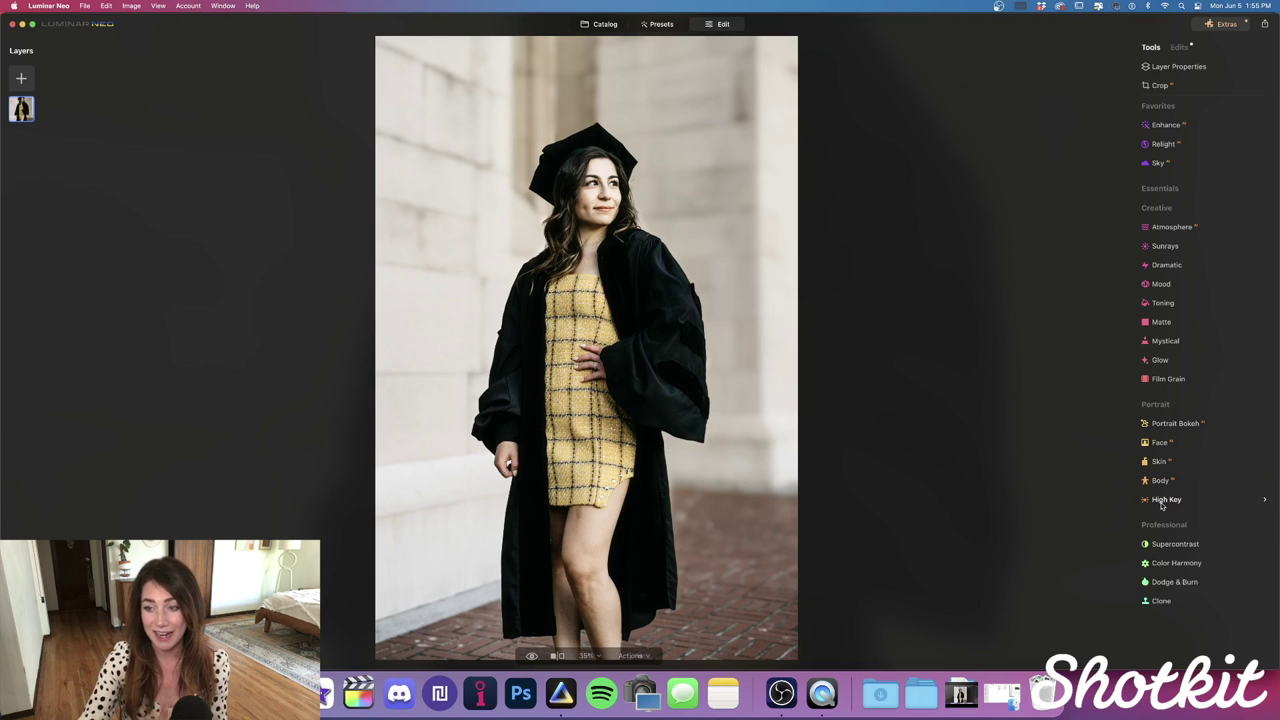
pyautogui.click(1164, 500)
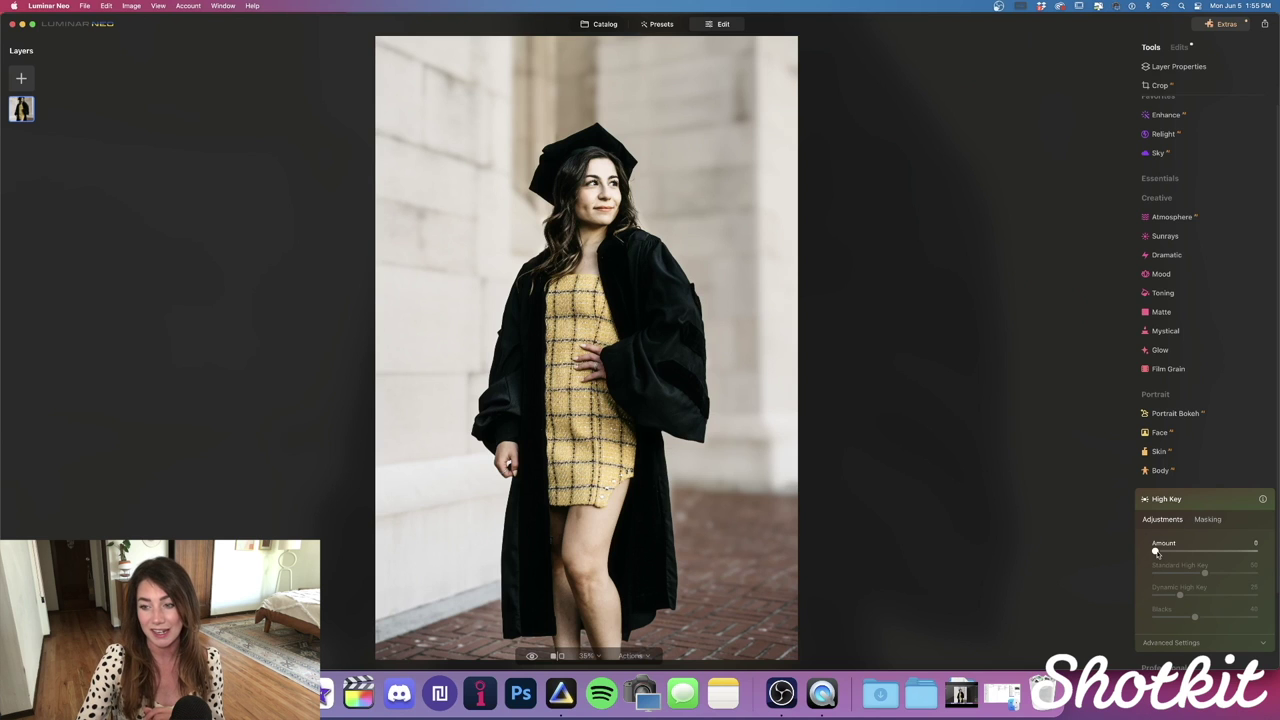
pyautogui.moveTo(1156, 552); pyautogui.dragTo(1184, 558)
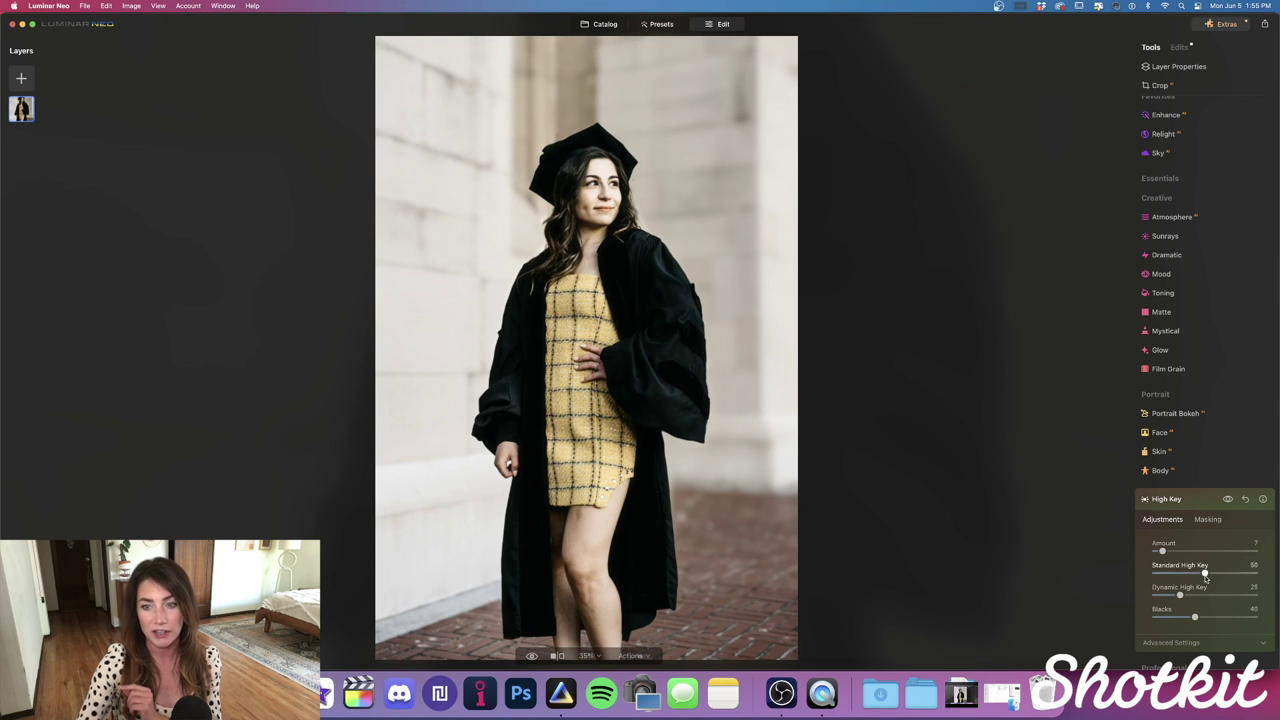
pyautogui.moveTo(1205, 578); pyautogui.dragTo(1219, 578)
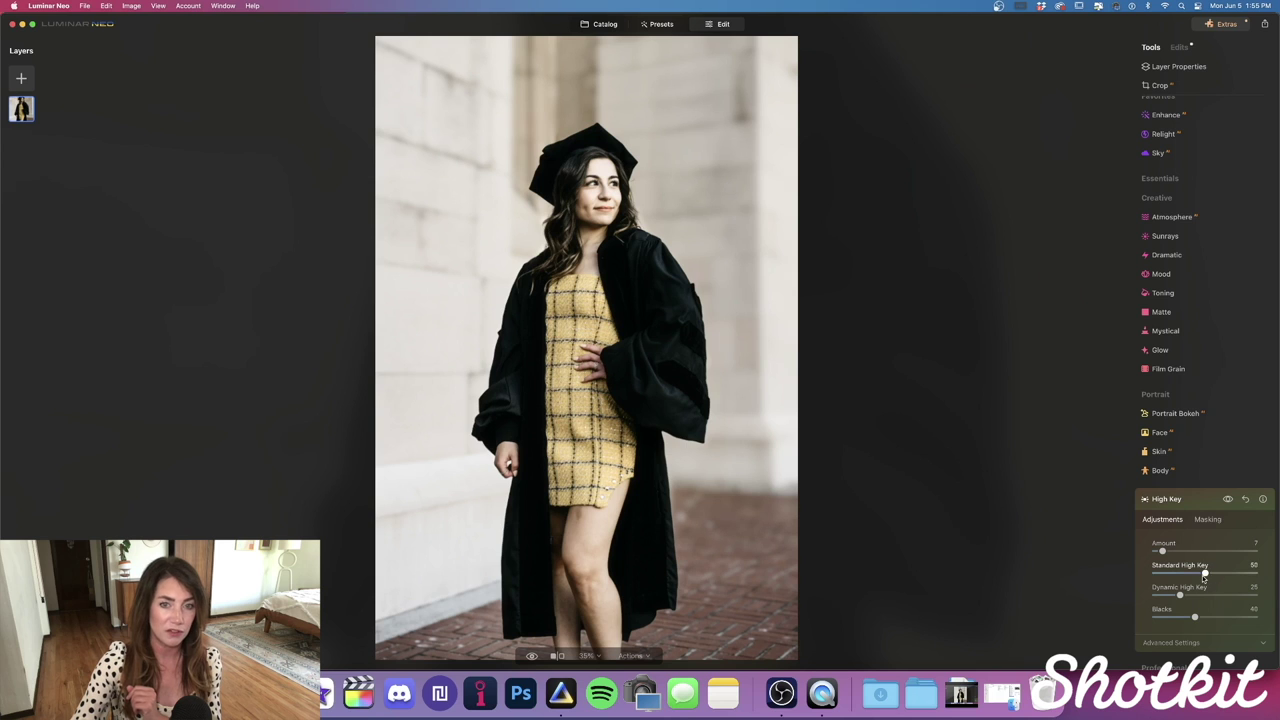
pyautogui.moveTo(1221, 578)
pyautogui.mouseDown()
pyautogui.moveTo(1204, 578)
pyautogui.moveTo(1226, 578)
pyautogui.mouseUp()
pyautogui.moveTo(1194, 618); pyautogui.dragTo(1231, 620)
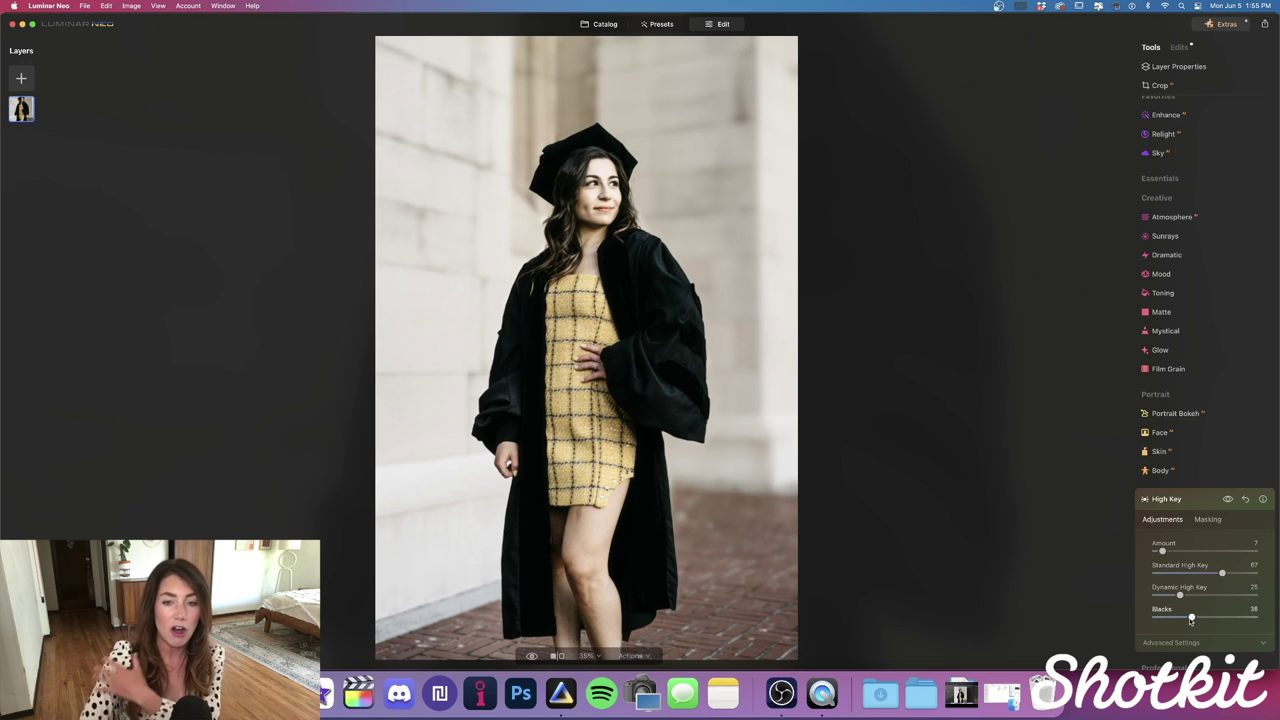
pyautogui.moveTo(1185, 624); pyautogui.dragTo(1224, 624)
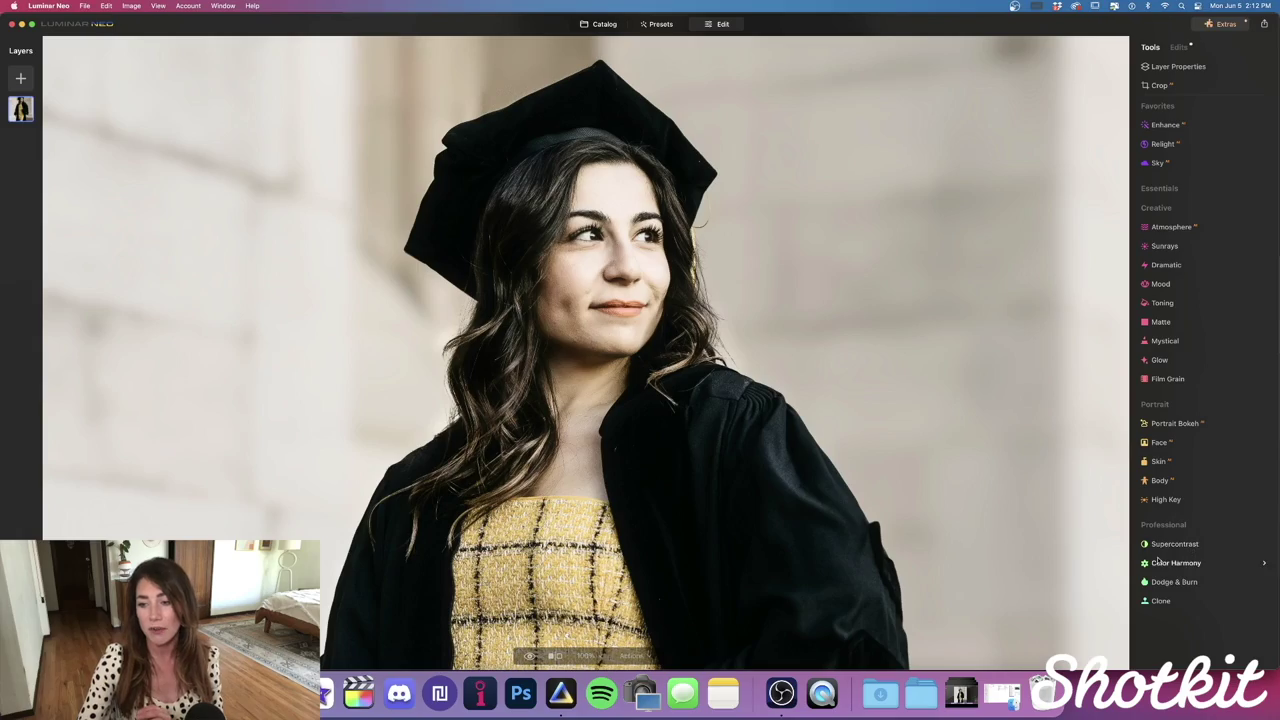
# Activate the Clone tool on the zoomed-in graduation portrait and reduce its brush size.
pyautogui.click(1158, 600)
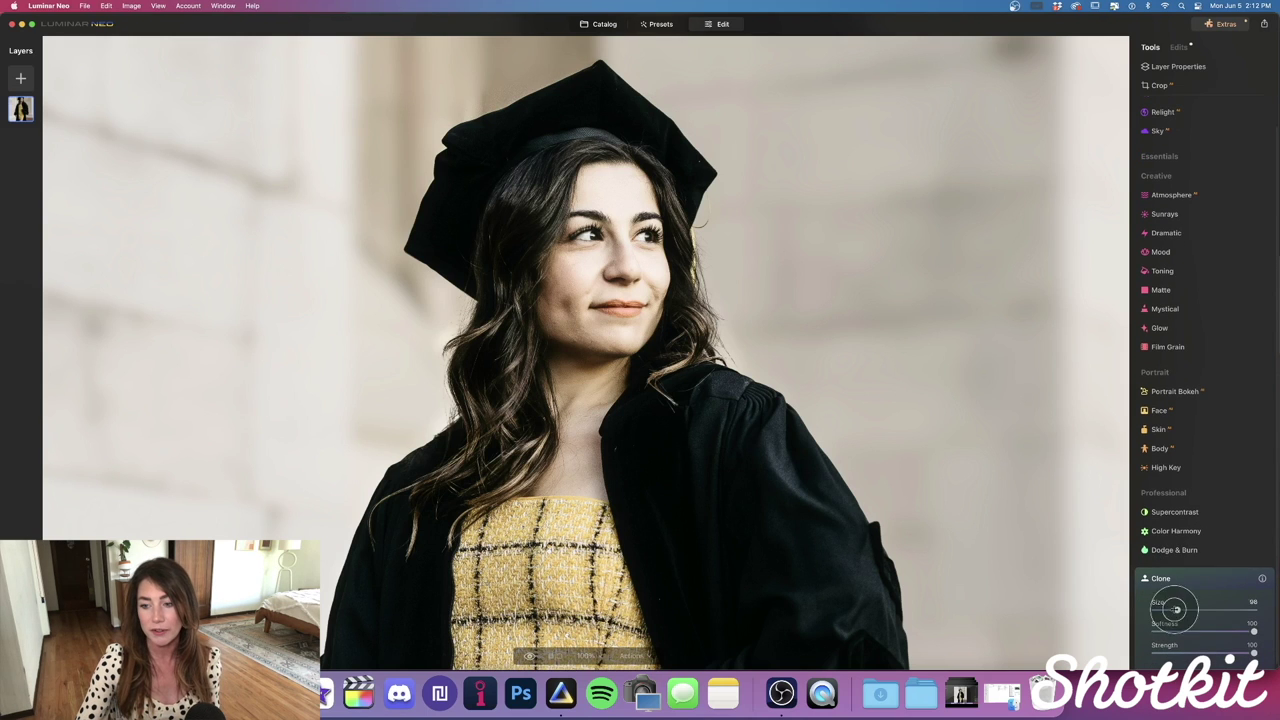
pyautogui.press('[')
pyautogui.press('[')
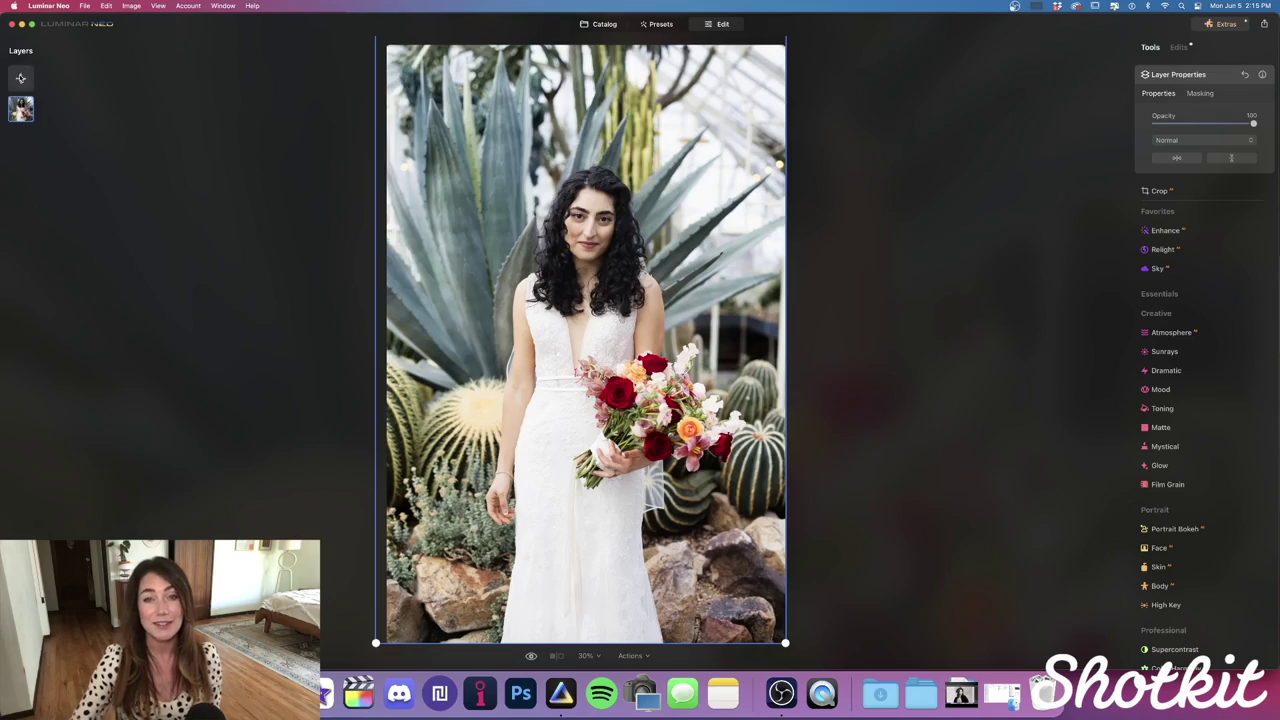
# Overlay the bride portrait with a blue-purple flare layer at 50 opacity and a reddish flare layer, raising the latter's opacity slightly.
pyautogui.click(20, 78)
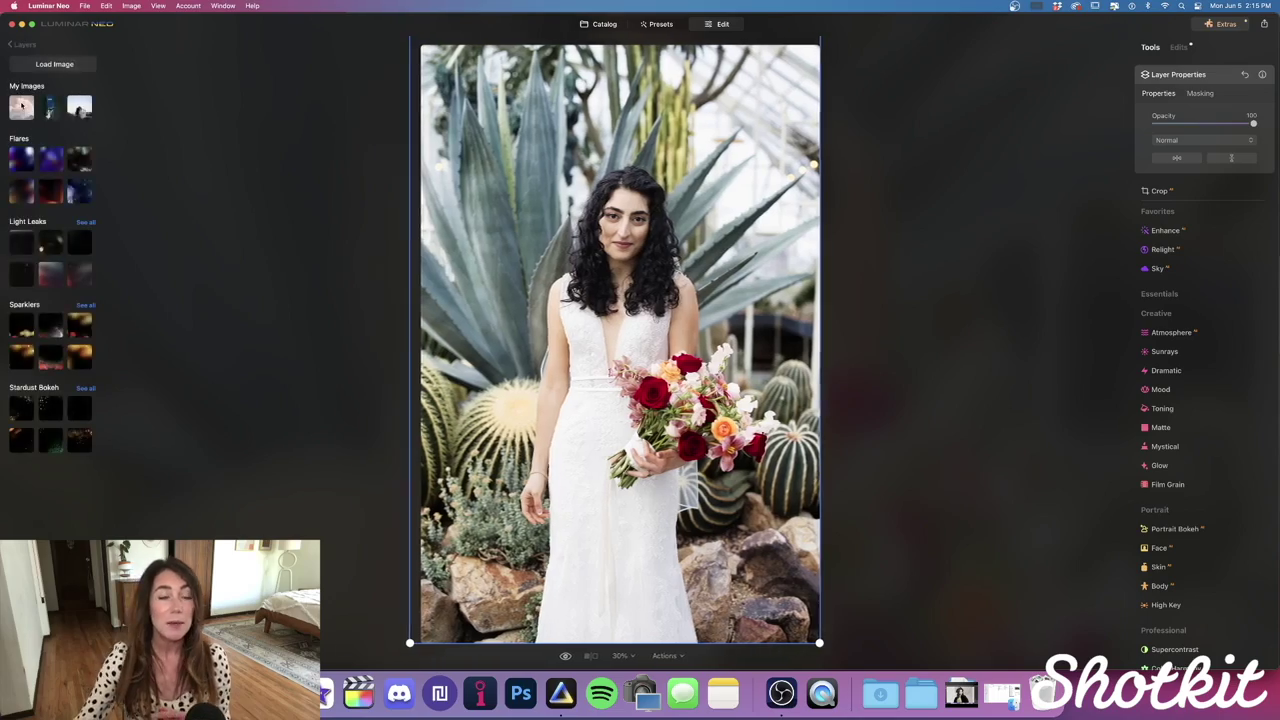
pyautogui.click(20, 162)
pyautogui.moveTo(1206, 128)
pyautogui.mouseDown()
pyautogui.moveTo(1245, 122)
pyautogui.moveTo(1206, 122)
pyautogui.mouseUp()
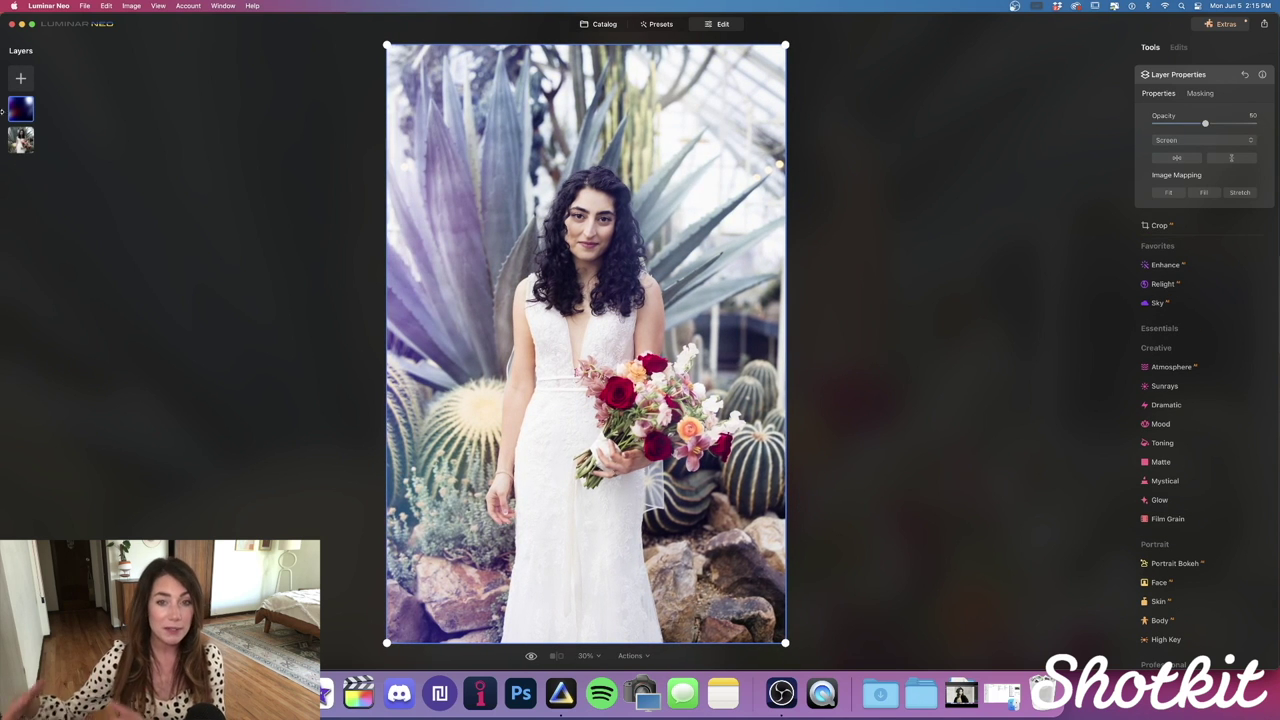
pyautogui.click(21, 79)
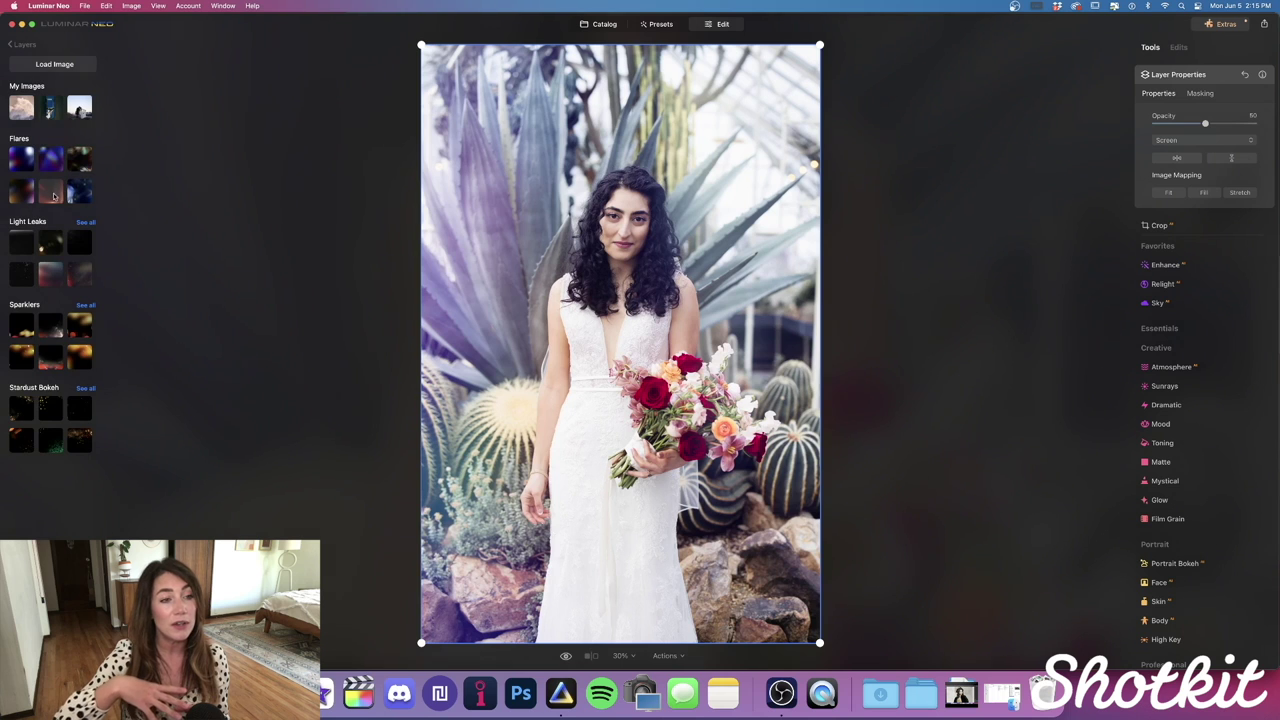
pyautogui.click(53, 196)
pyautogui.moveTo(1205, 122); pyautogui.dragTo(1225, 126)
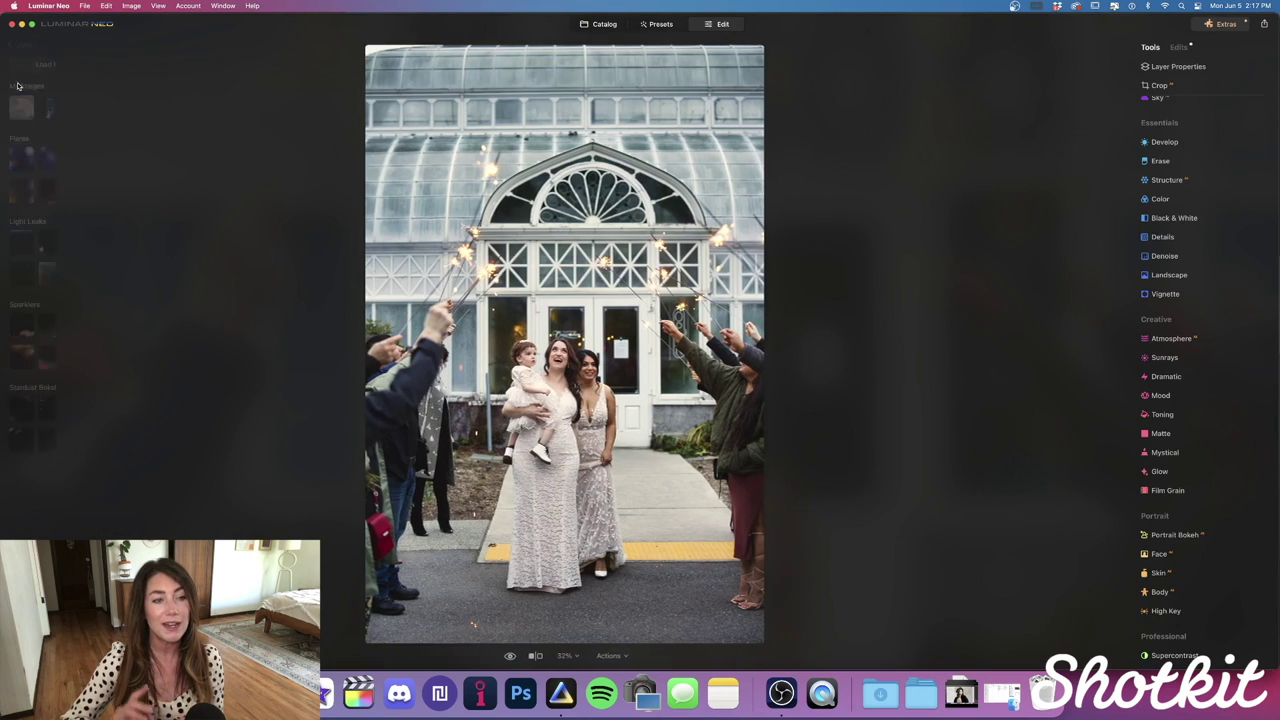
# Add warm sparkler and Stardust Bokeh overlay layers to the photo of the couple with a child outside the greenhouse.
pyautogui.click(21, 79)
pyautogui.click(53, 196)
pyautogui.click(21, 79)
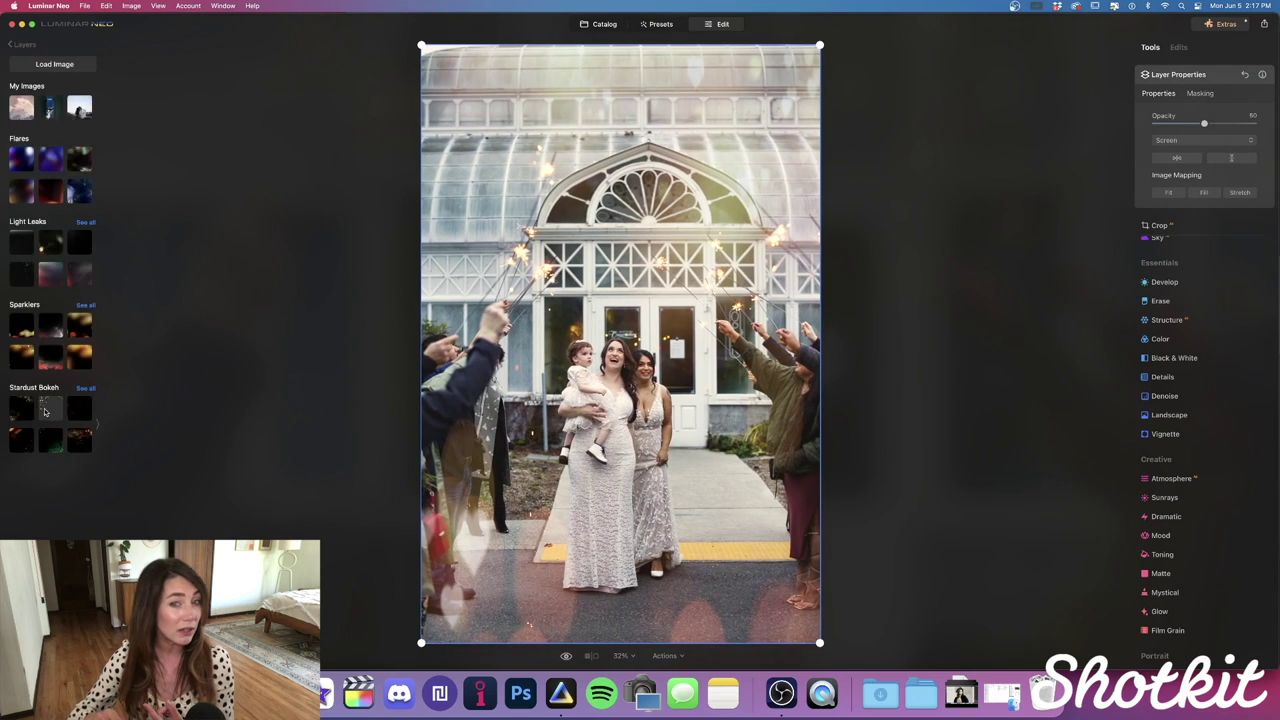
pyautogui.click(21, 410)
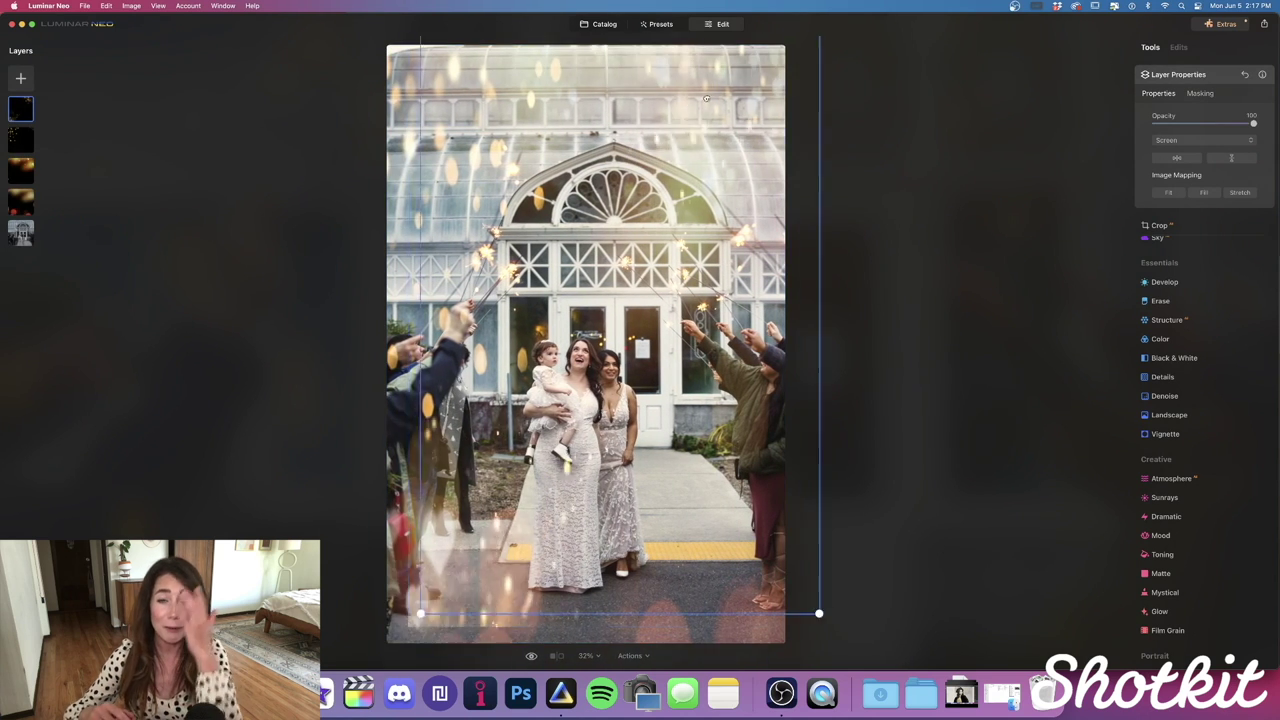
# Set the top Stardust Bokeh layer's opacity to 100 and its image mapping to Fill, and open its masking options.
pyautogui.click(1154, 124)
pyautogui.moveTo(1154, 124); pyautogui.dragTo(1254, 122)
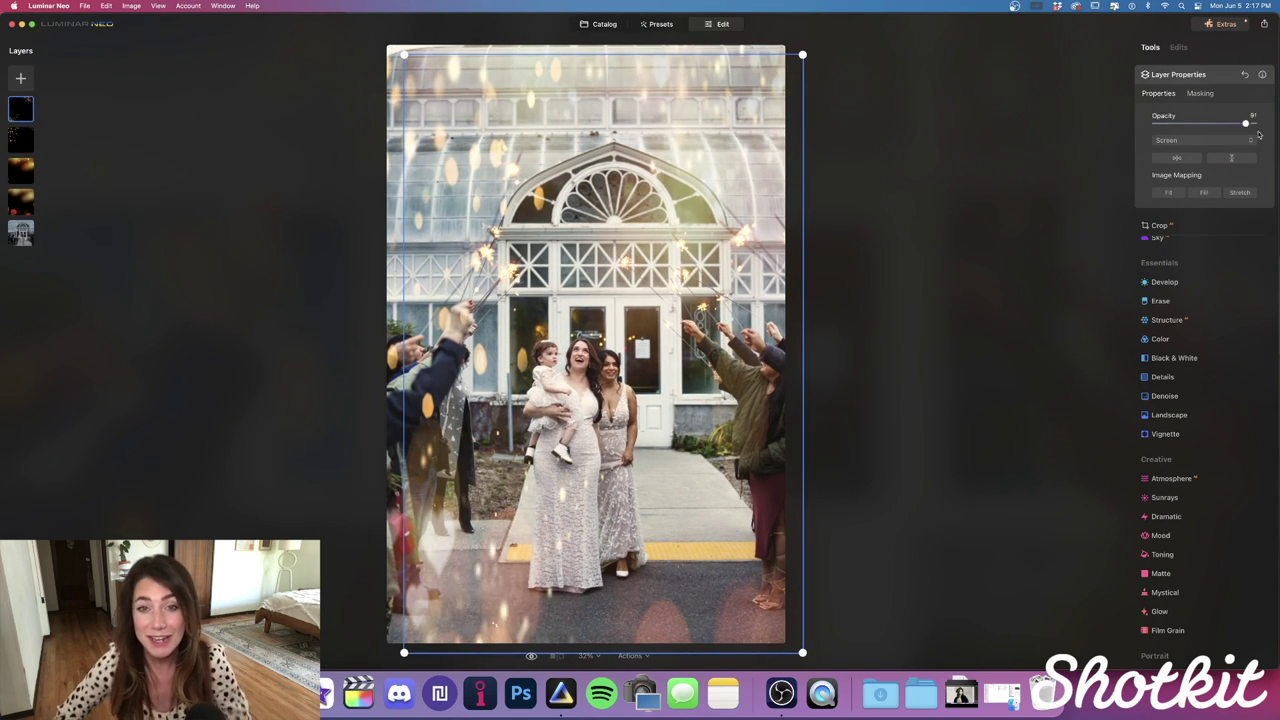
pyautogui.click(1204, 192)
pyautogui.click(1169, 192)
pyautogui.click(1205, 194)
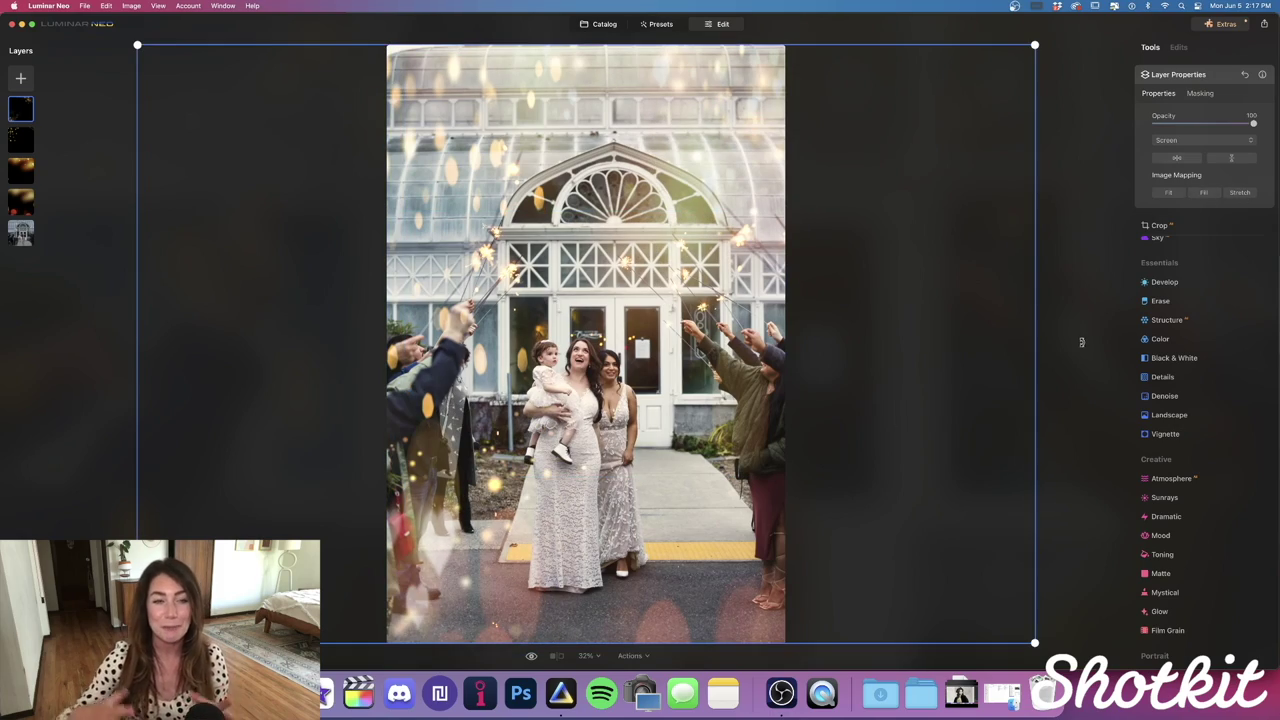
pyautogui.click(1200, 93)
pyautogui.click(1165, 117)
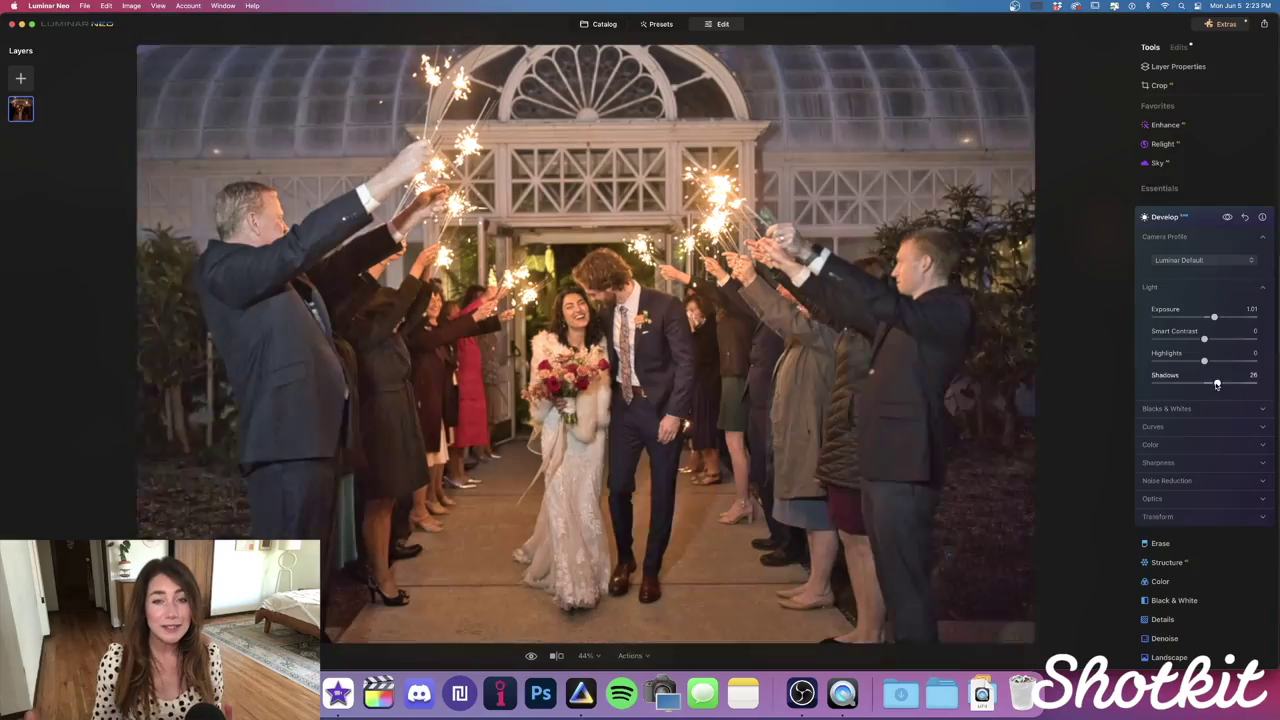
# Develop the night sparkler-exit photo with Shadows 16 and Blacks -33, and shape its tone curve.
pyautogui.moveTo(1195, 440); pyautogui.dragTo(1182, 440)
pyautogui.click(1153, 486)
pyautogui.scroll(-3, 1200, 560)
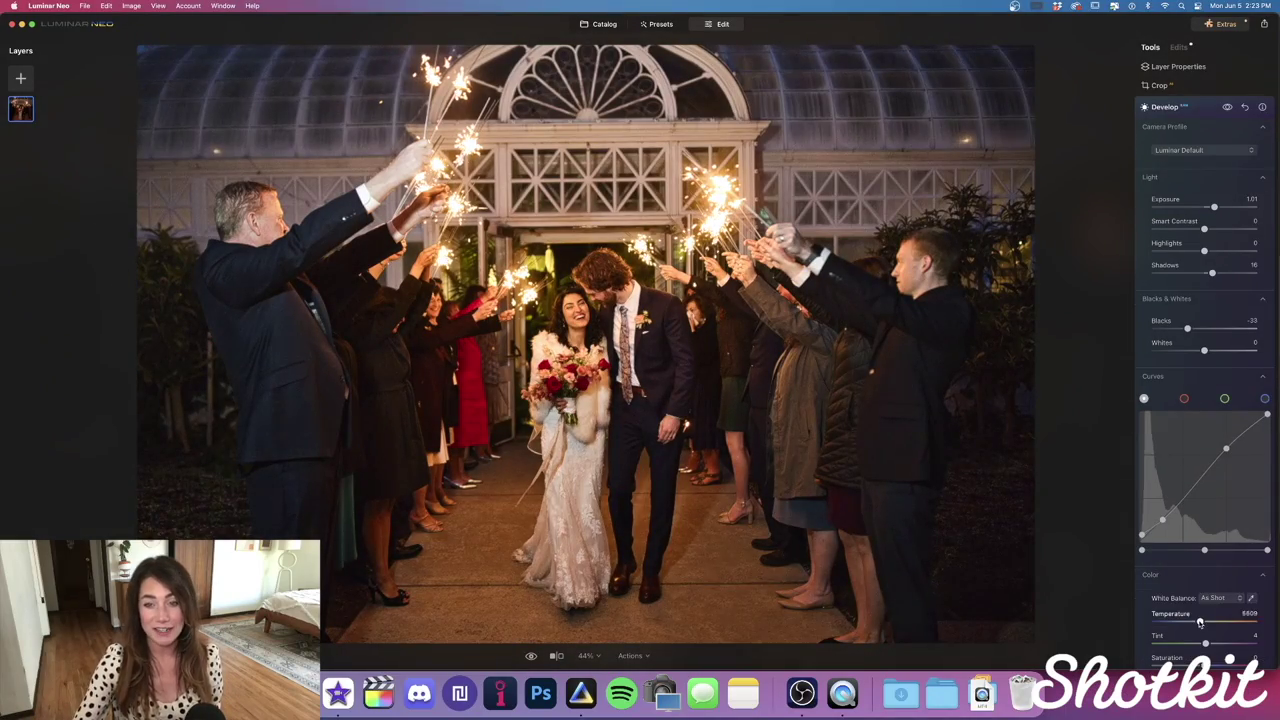
pyautogui.scroll(-5, 1205, 500)
pyautogui.click(1160, 518)
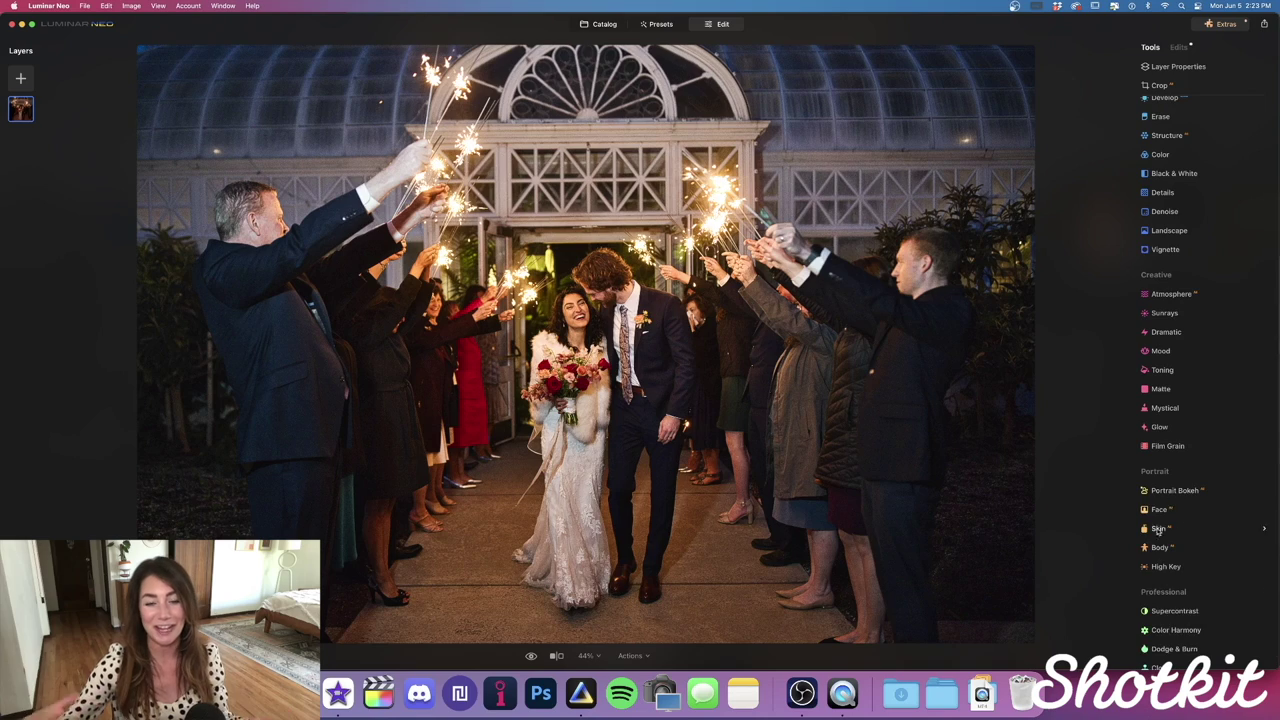
# Relight the sparkler-exit photo with Brightness Near 3 and Depth 64, and adjust Brightness Far.
pyautogui.scroll(10, 1200, 400)
pyautogui.click(1162, 153)
pyautogui.moveTo(1204, 206); pyautogui.dragTo(1226, 206)
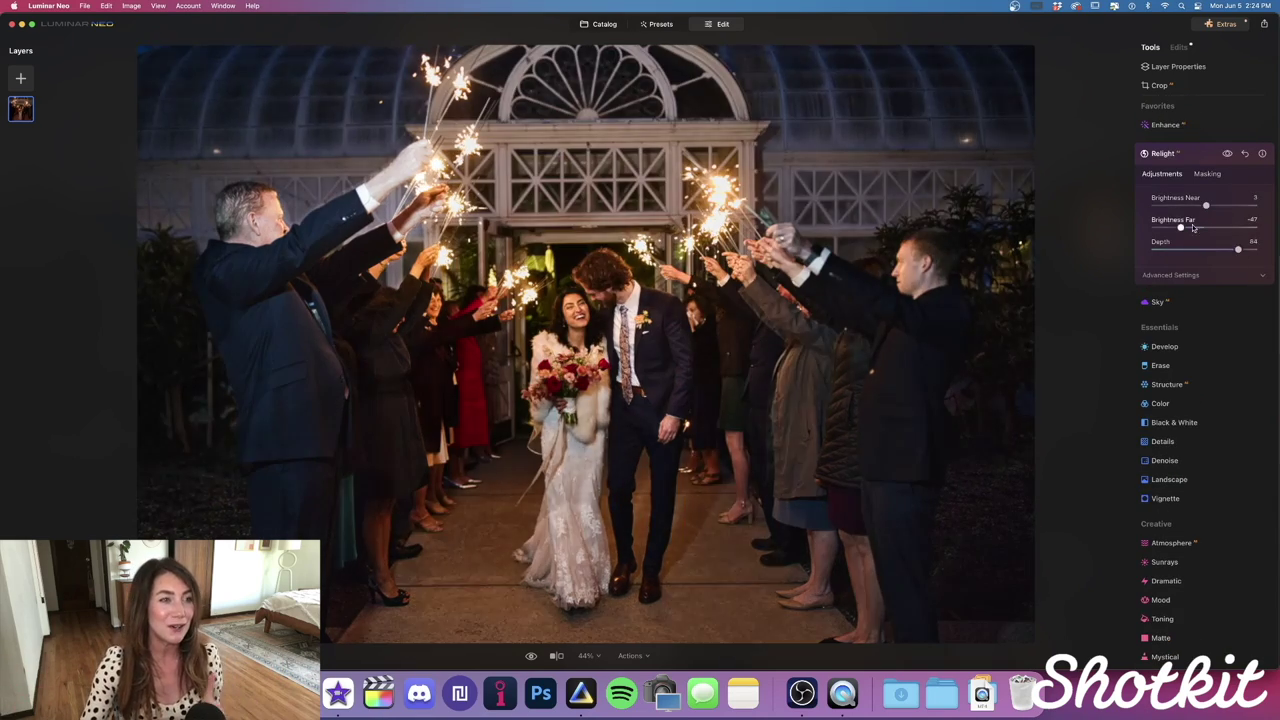
pyautogui.click(1162, 153)
pyautogui.click(1164, 125)
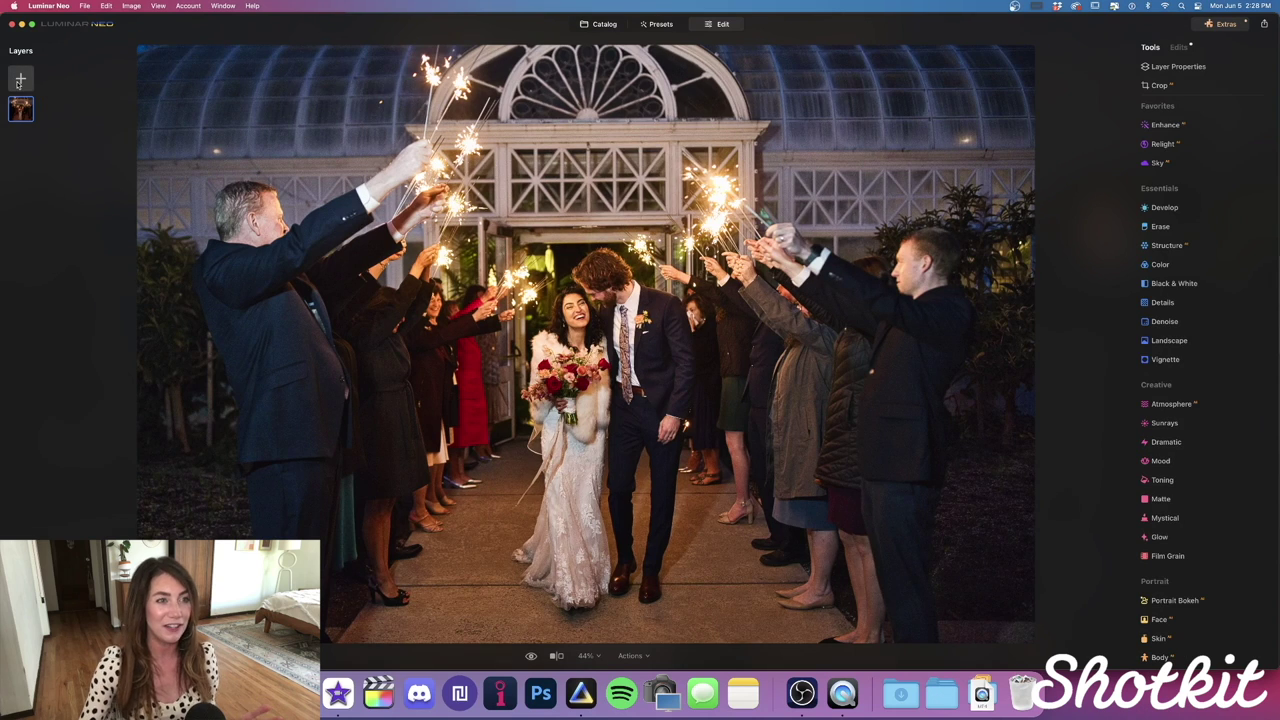
# Layer two Sparklers overlays over the night sparkler-exit photo, including the one with heart-shaped bokeh.
pyautogui.click(20, 81)
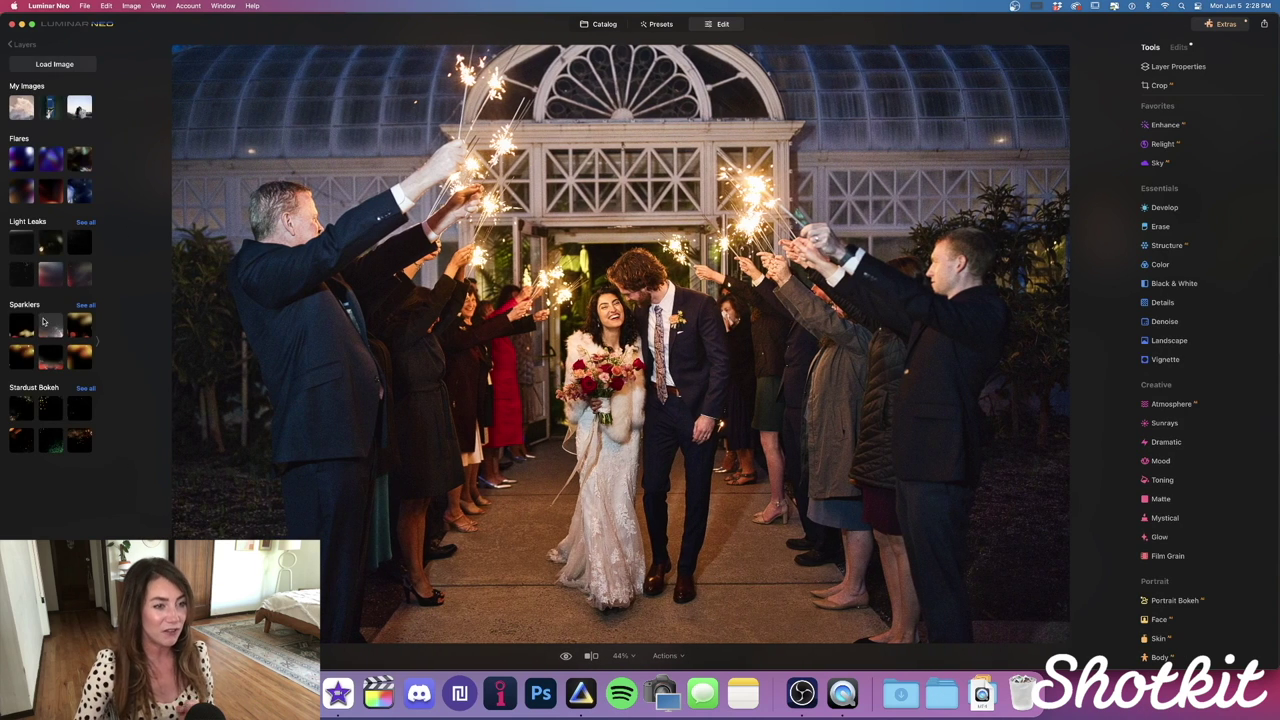
pyautogui.click(81, 322)
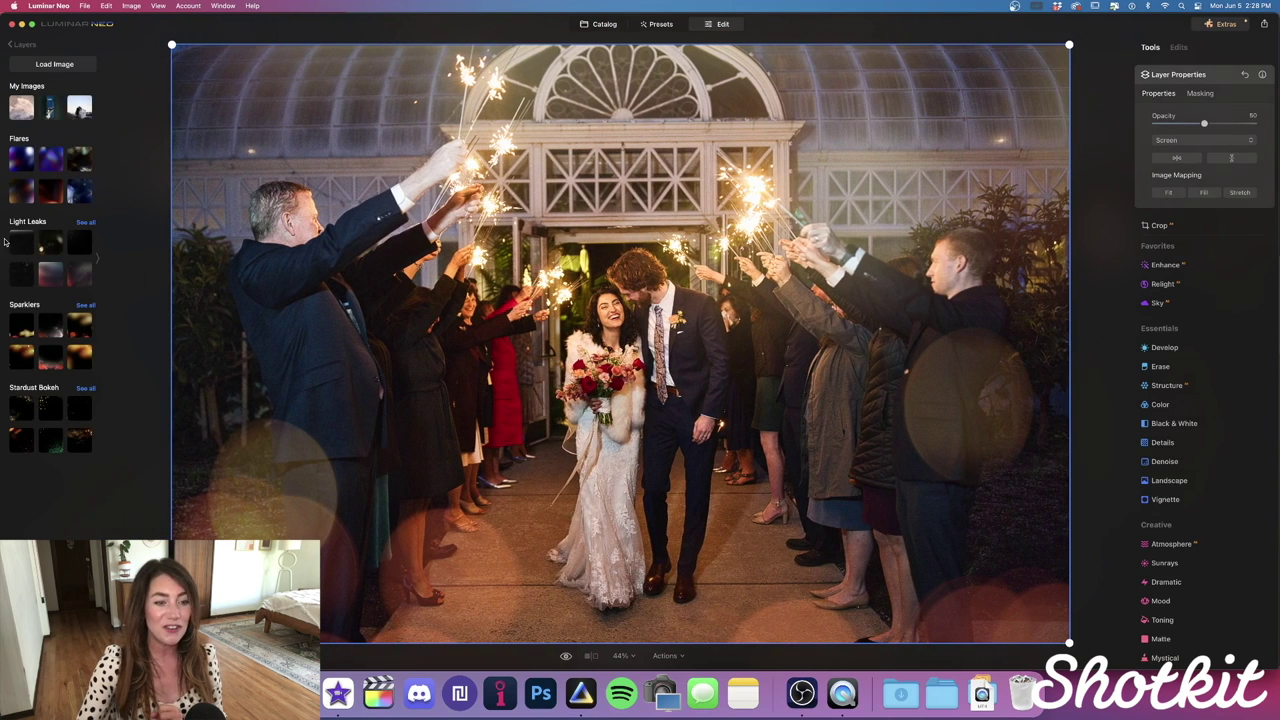
pyautogui.click(22, 362)
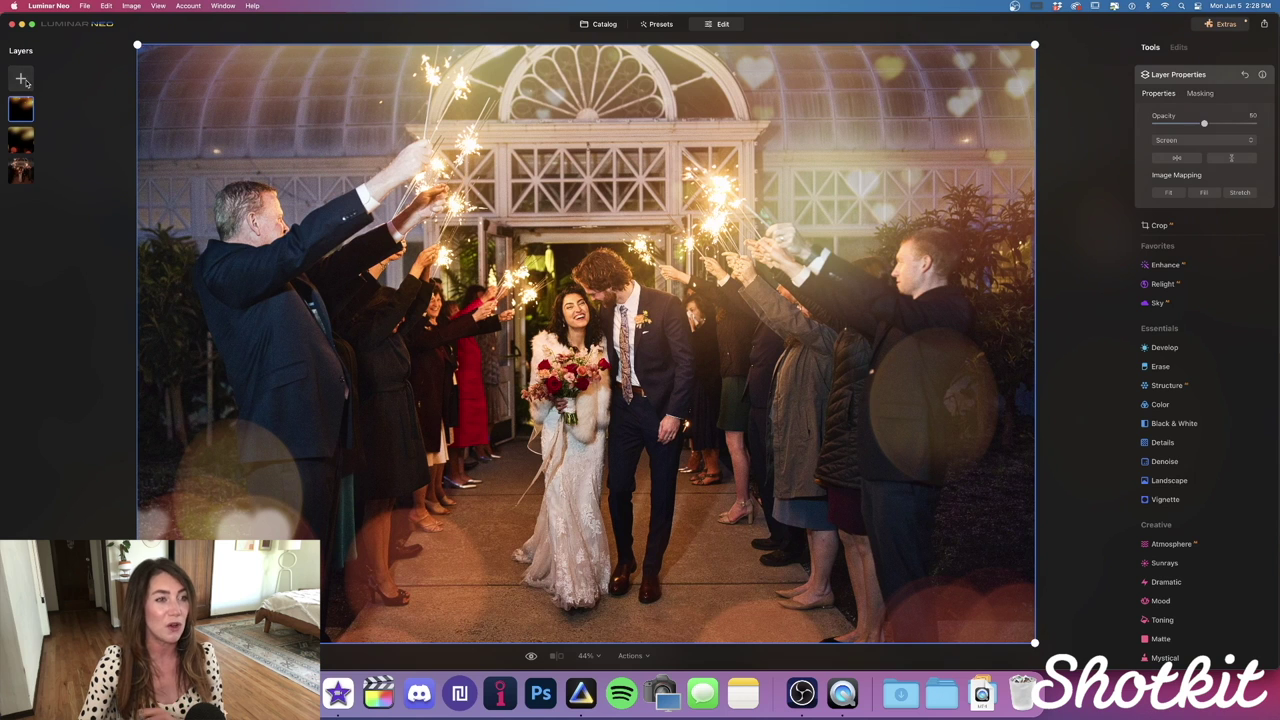
# Add the first Stardust Bokeh overlay to the sparkler-exit photo, and choose another from the full Stardust Bokeh collection.
pyautogui.click(22, 80)
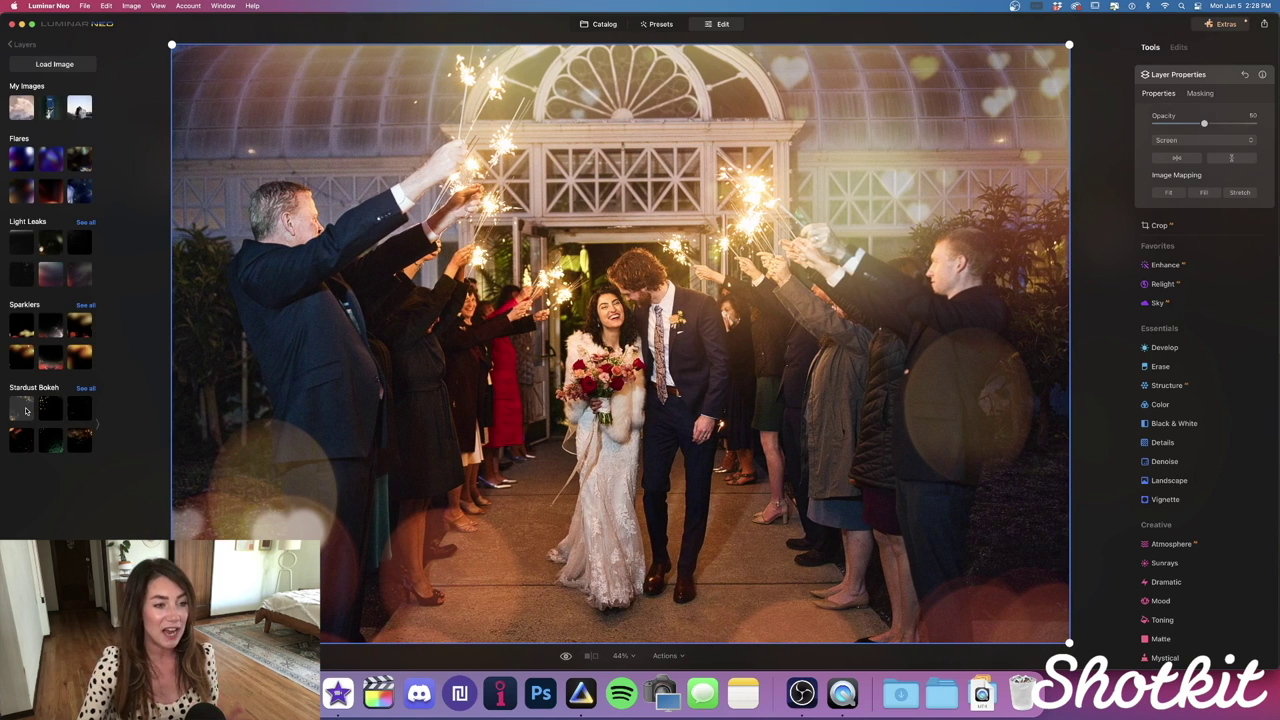
pyautogui.click(29, 409)
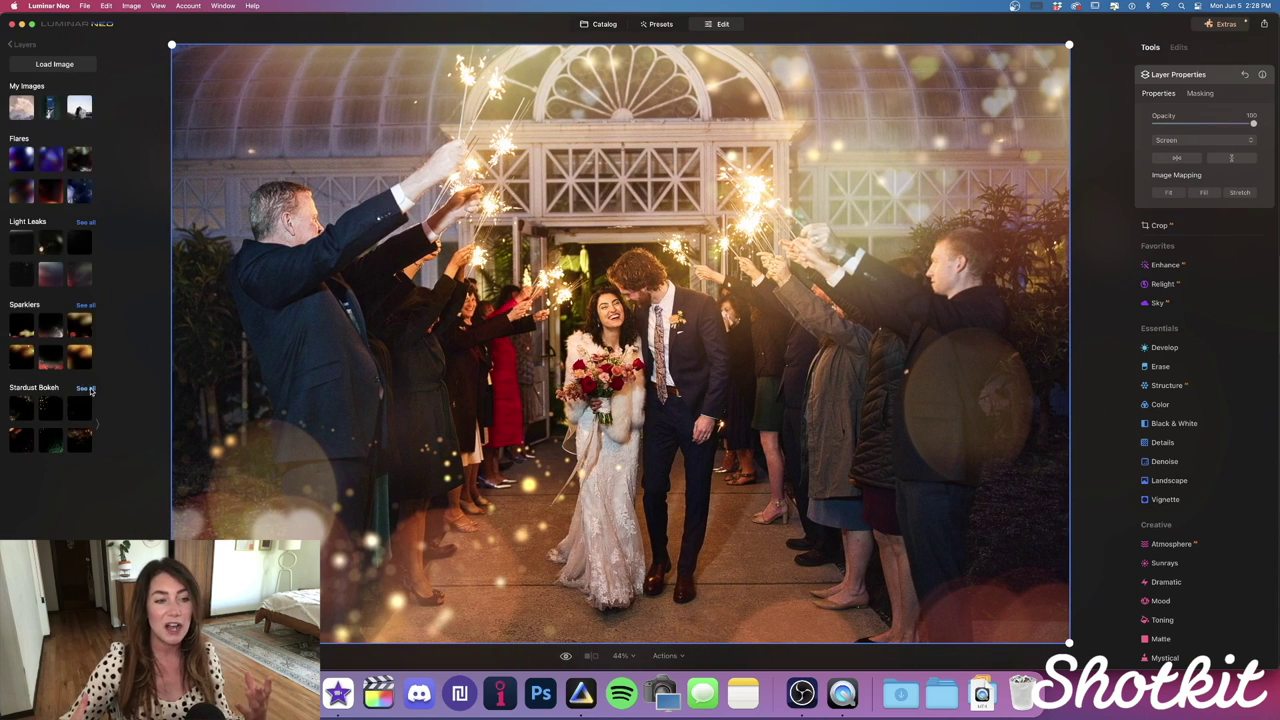
pyautogui.click(87, 389)
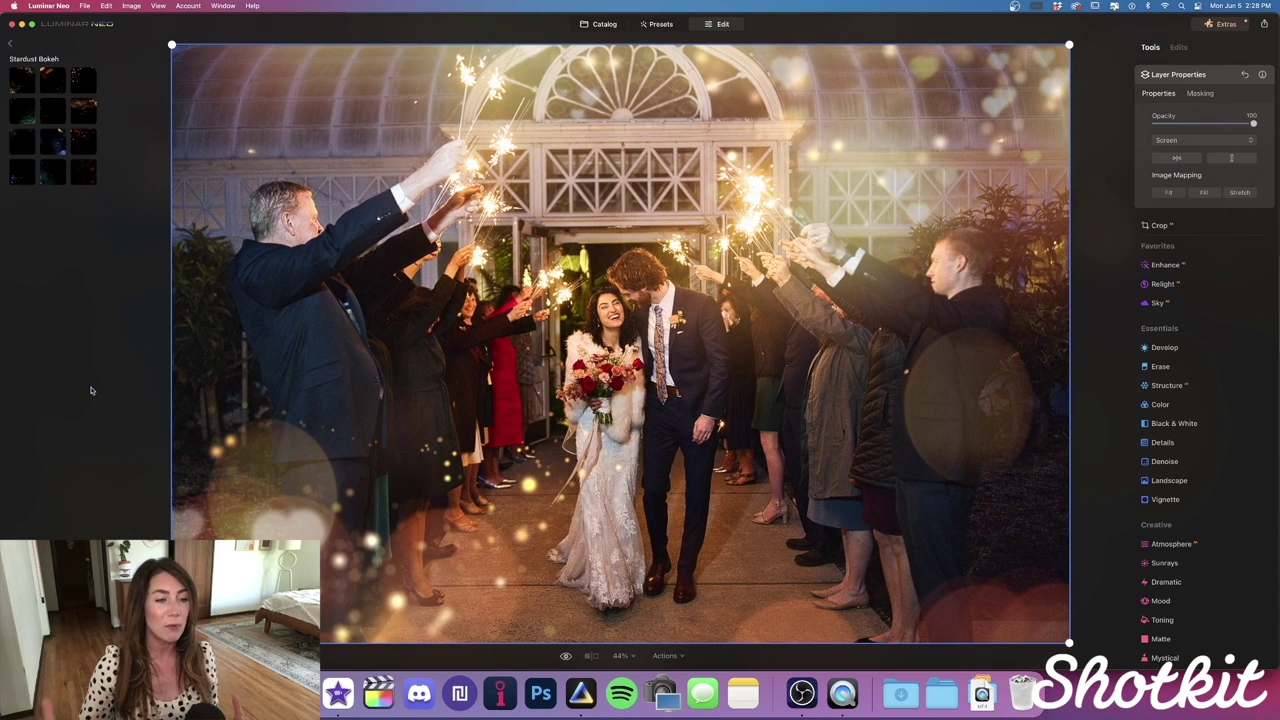
pyautogui.click(89, 120)
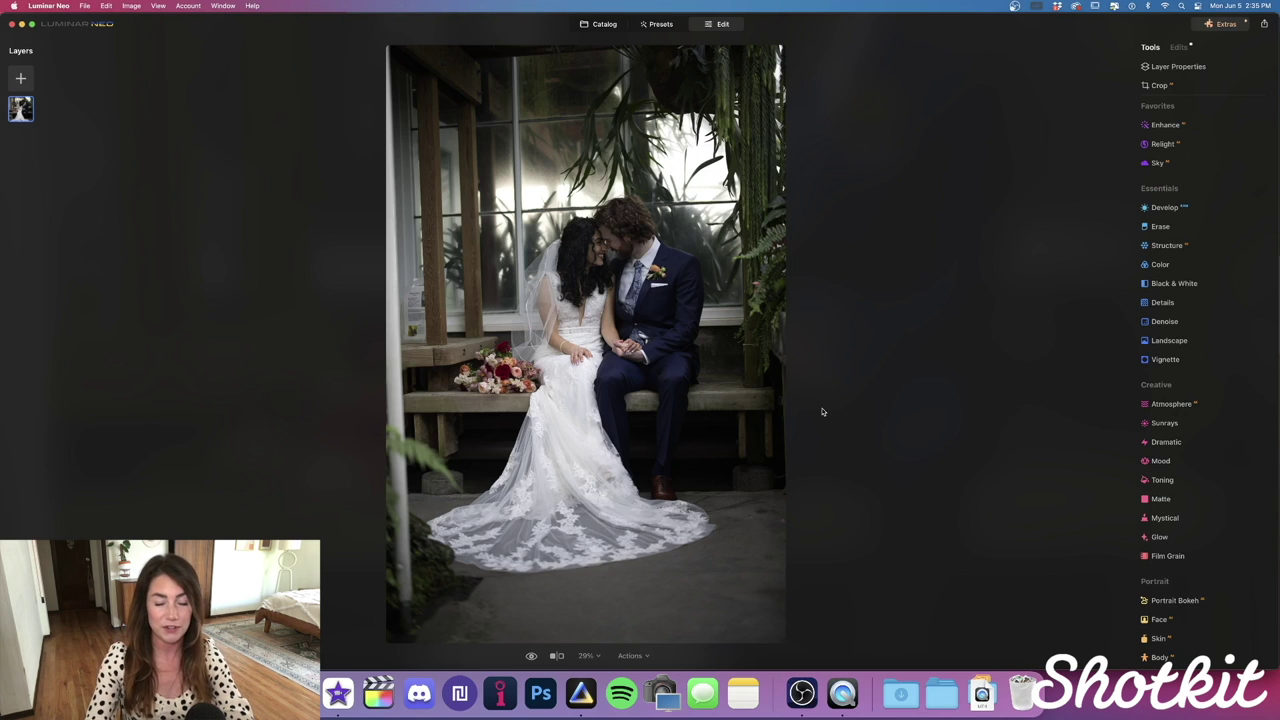
# Enhance the photo of the bride and groom on the bench with Accent at 100.
pyautogui.click(1162, 126)
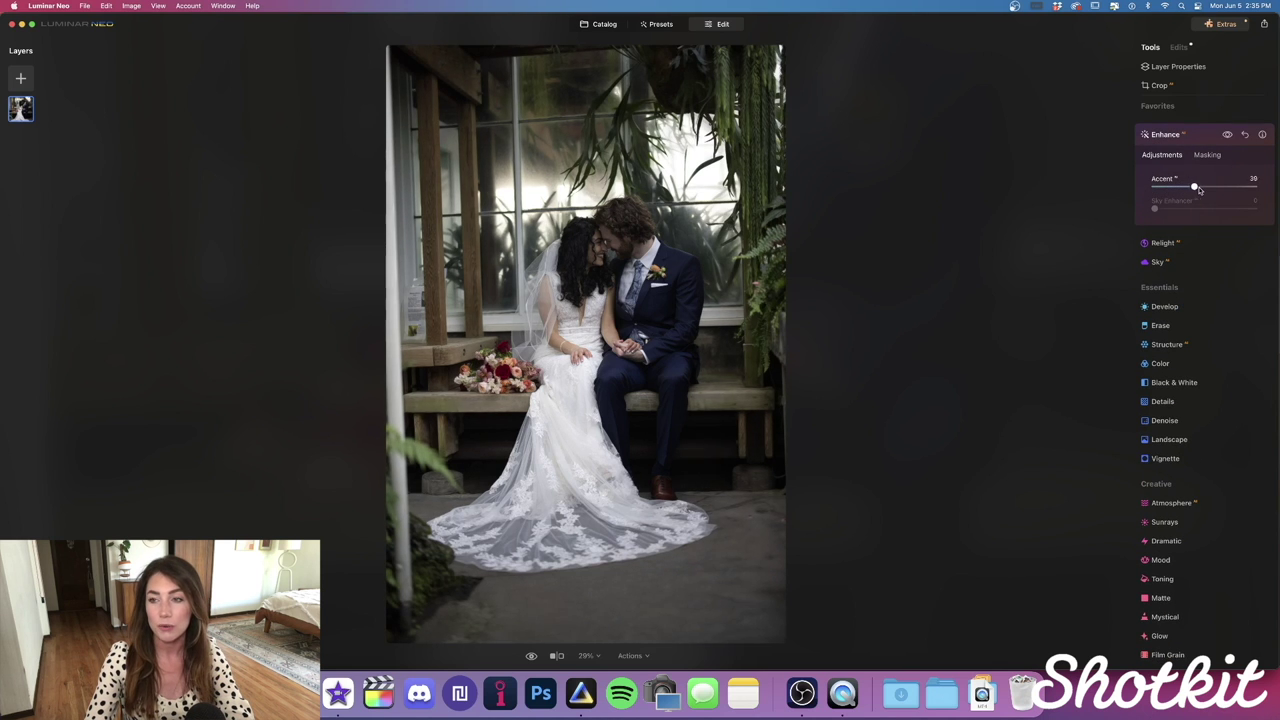
pyautogui.moveTo(1199, 190); pyautogui.dragTo(1227, 191)
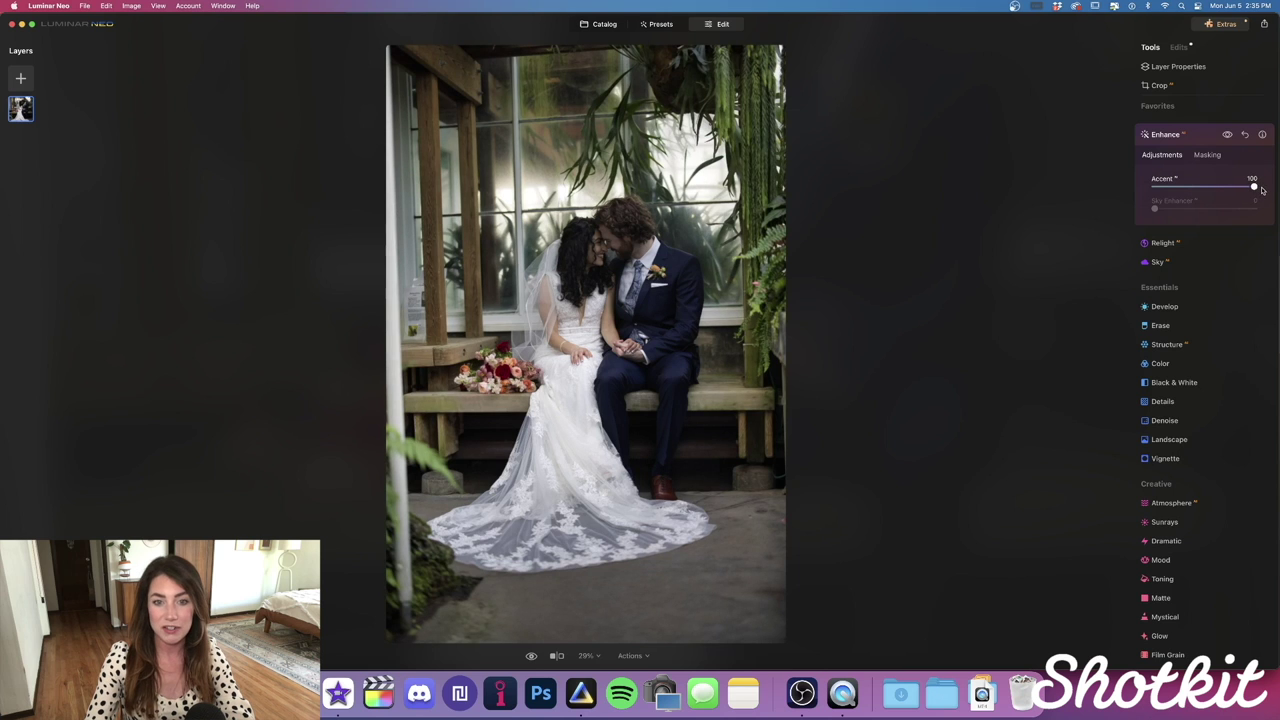
pyautogui.moveTo(1252, 188)
pyautogui.mouseDown()
pyautogui.moveTo(1145, 188)
pyautogui.moveTo(1248, 191)
pyautogui.mouseUp()
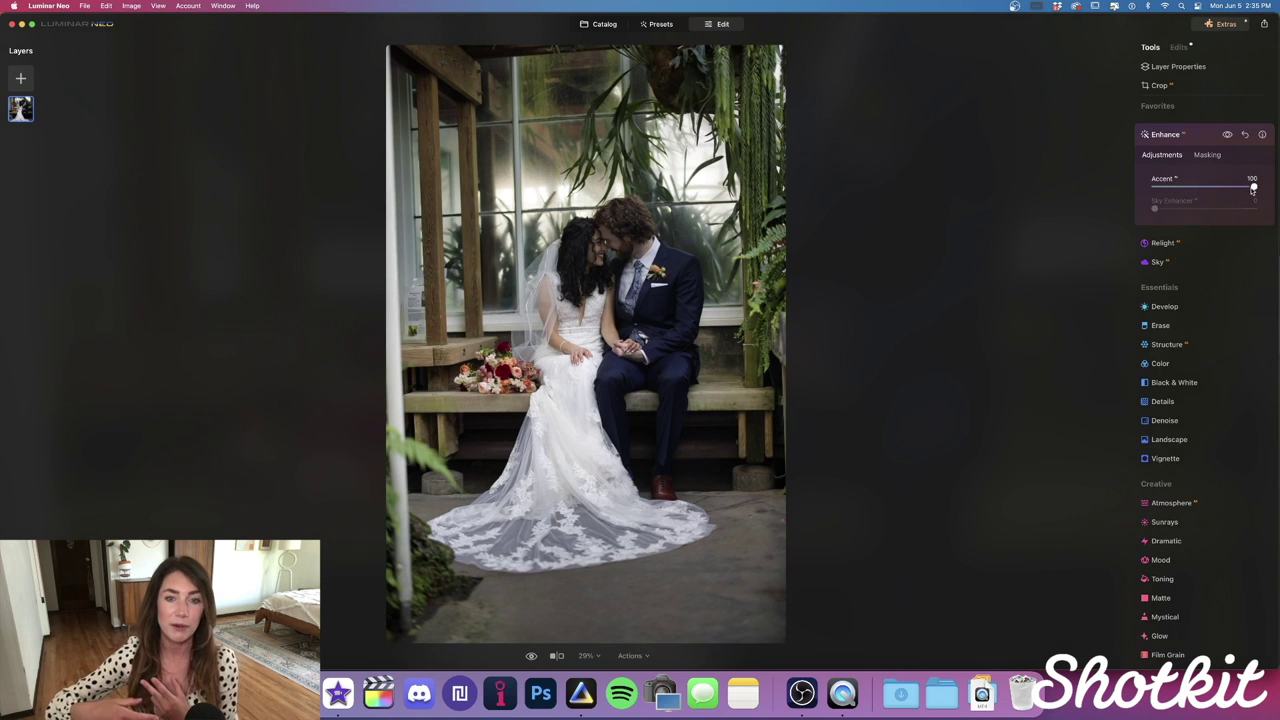
# Compare the bench photo with and without the Enhance adjustment several times.
pyautogui.click(1227, 135)
pyautogui.click(1227, 135)
pyautogui.click(1227, 135)
pyautogui.click(1227, 135)
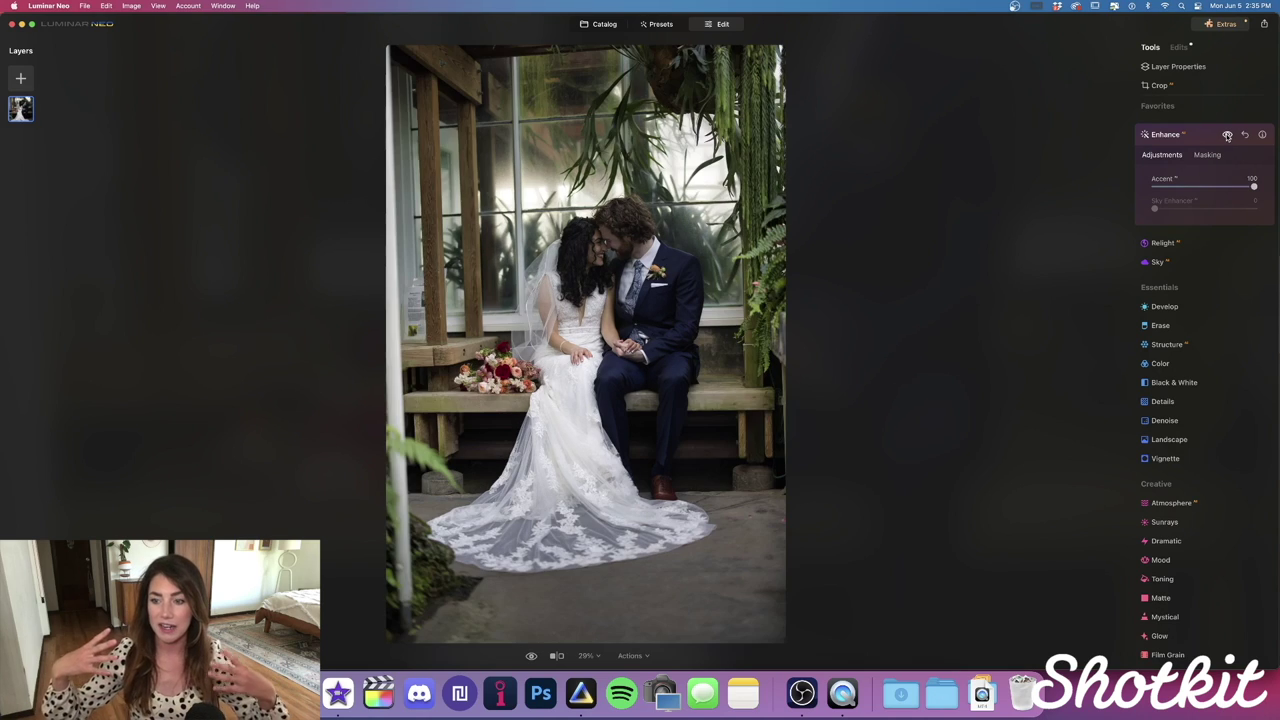
pyautogui.click(1227, 135)
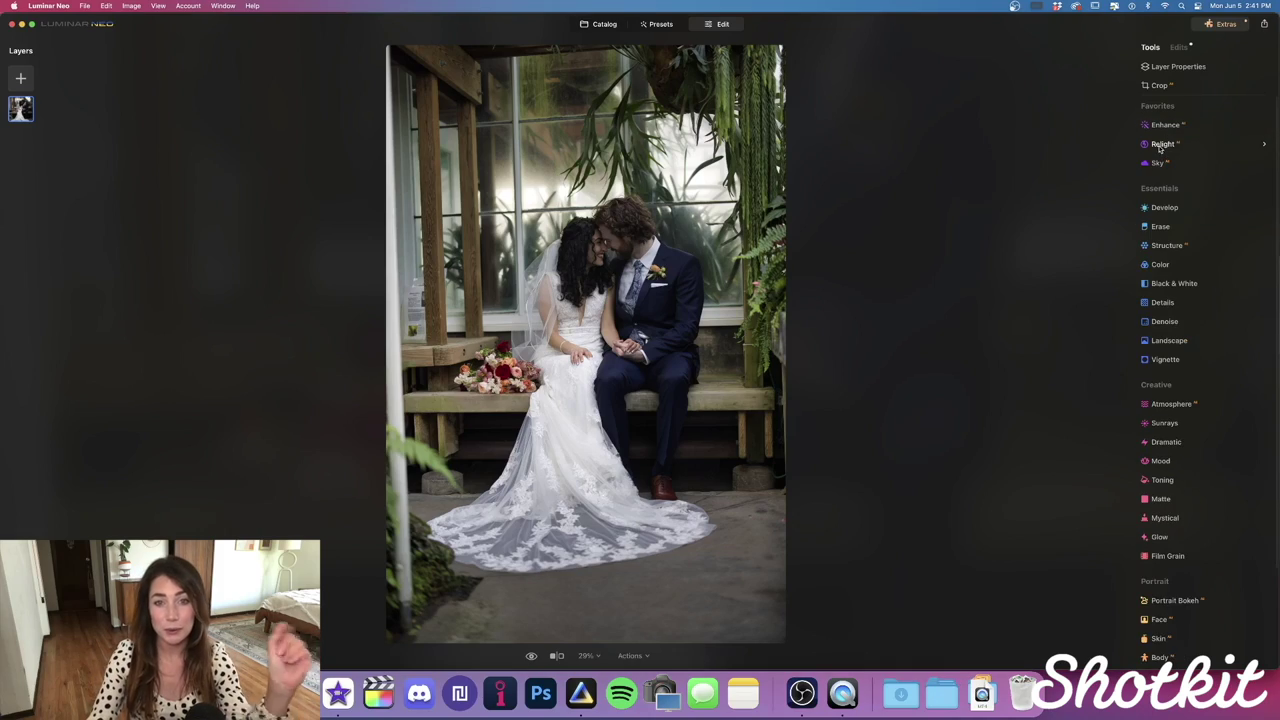
# Relight the bench photo with Brightness Near at 50 and Brightness Far at -11, and compare it with and without Relight.
pyautogui.click(1160, 146)
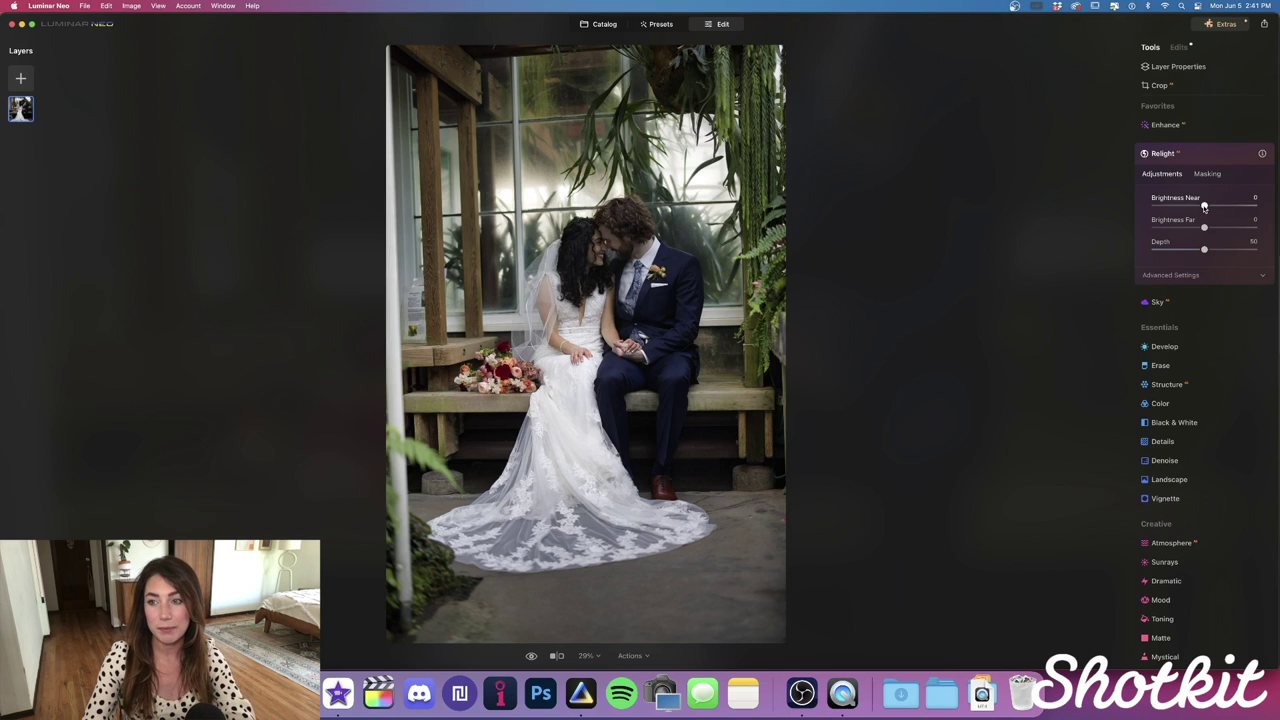
pyautogui.moveTo(1214, 205)
pyautogui.mouseDown()
pyautogui.moveTo(1274, 212)
pyautogui.moveTo(1205, 207)
pyautogui.moveTo(1219, 207)
pyautogui.mouseUp()
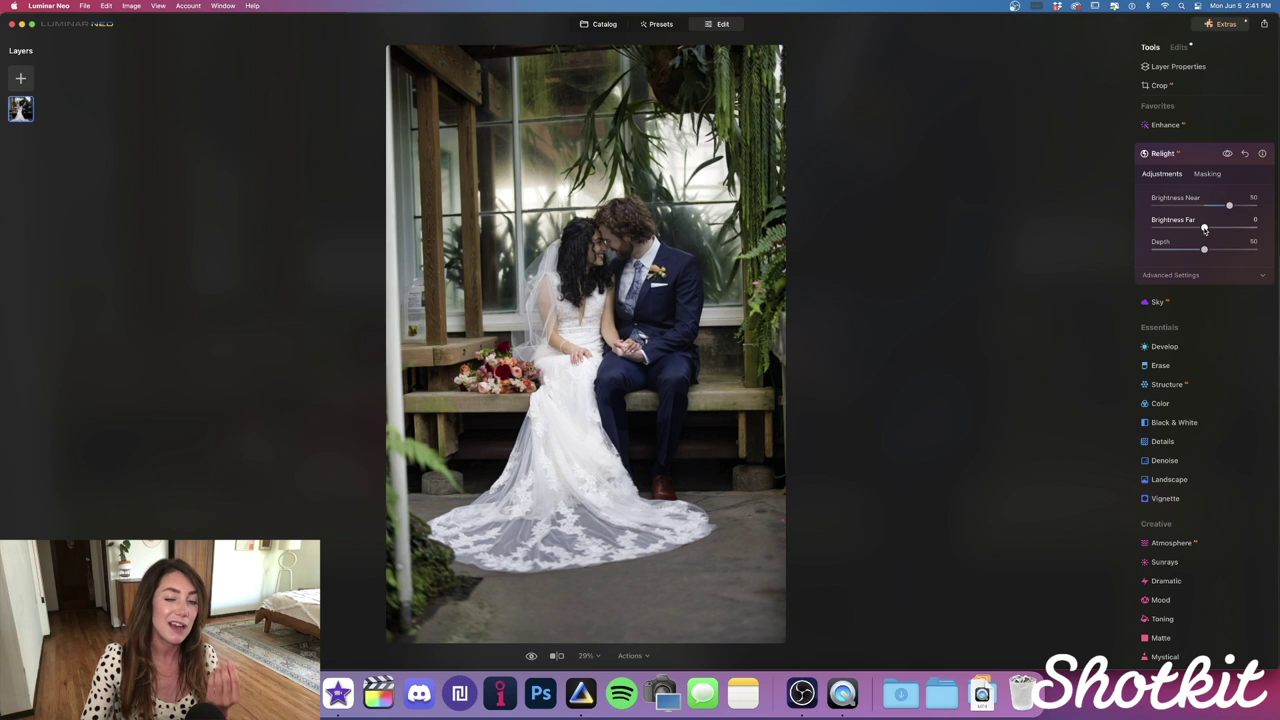
pyautogui.moveTo(1204, 229); pyautogui.dragTo(1197, 229)
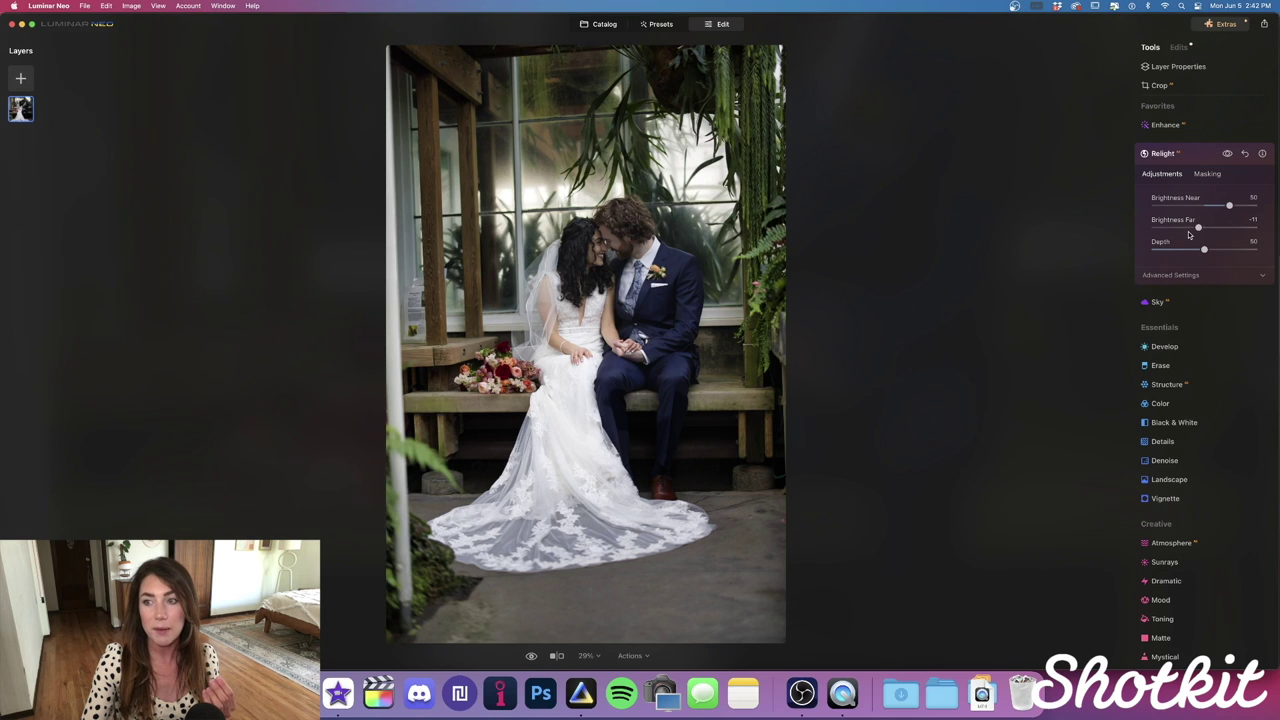
pyautogui.click(1227, 154)
pyautogui.click(1227, 154)
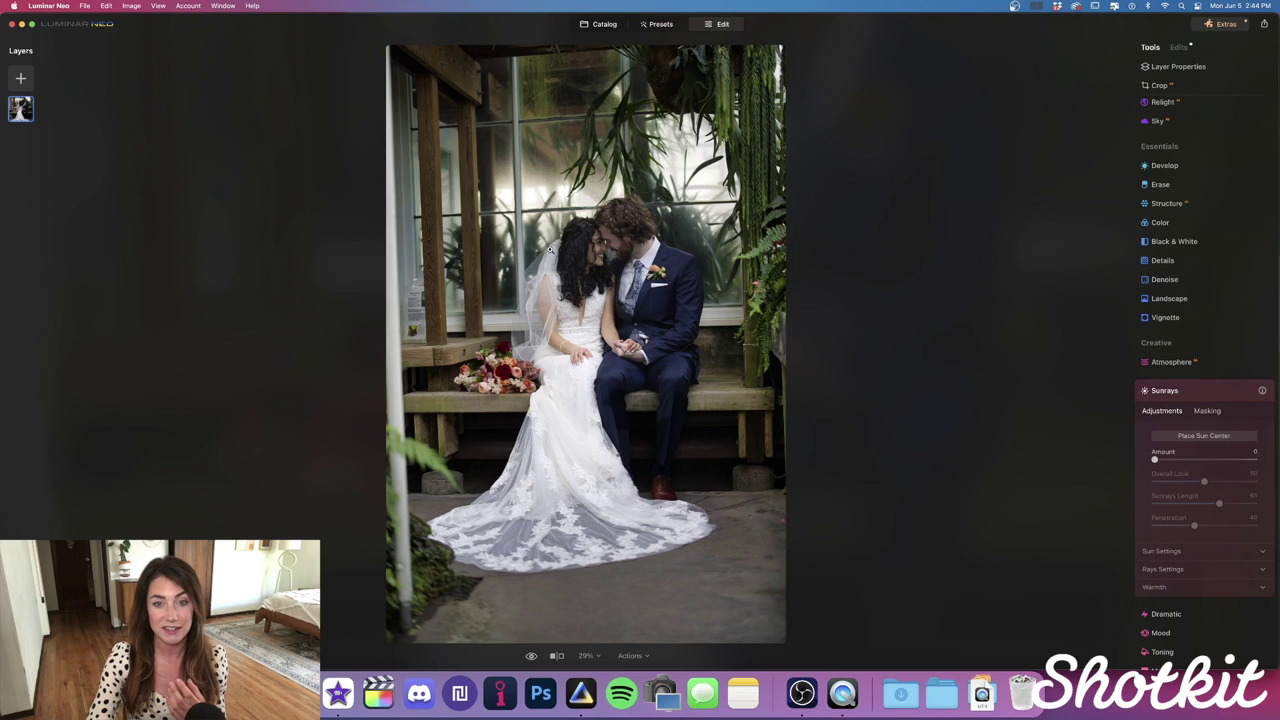
# Add Sunrays with an Amount of 58 and place the sun center on the window just up and left of the bride's head.
pyautogui.moveTo(1155, 458); pyautogui.dragTo(1214, 459)
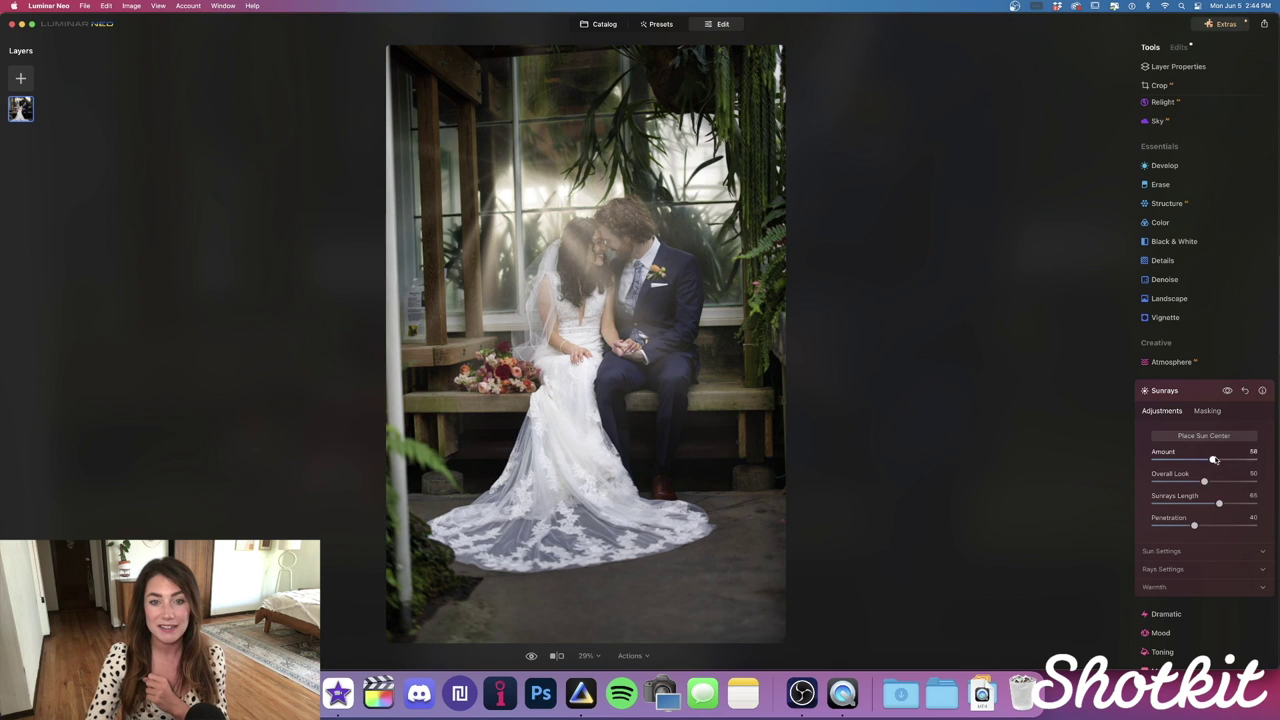
pyautogui.click(506, 165)
pyautogui.moveTo(506, 164)
pyautogui.mouseDown()
pyautogui.moveTo(482, 191)
pyautogui.moveTo(531, 186)
pyautogui.moveTo(458, 192)
pyautogui.moveTo(490, 205)
pyautogui.moveTo(475, 178)
pyautogui.moveTo(686, 149)
pyautogui.moveTo(657, 143)
pyautogui.moveTo(749, 148)
pyautogui.moveTo(680, 72)
pyautogui.moveTo(730, 100)
pyautogui.moveTo(735, 78)
pyautogui.moveTo(735, 98)
pyautogui.moveTo(505, 118)
pyautogui.moveTo(565, 88)
pyautogui.moveTo(680, 100)
pyautogui.moveTo(770, 130)
pyautogui.moveTo(518, 142)
pyautogui.moveTo(534, 197)
pyautogui.moveTo(515, 197)
pyautogui.moveTo(526, 200)
pyautogui.mouseUp()
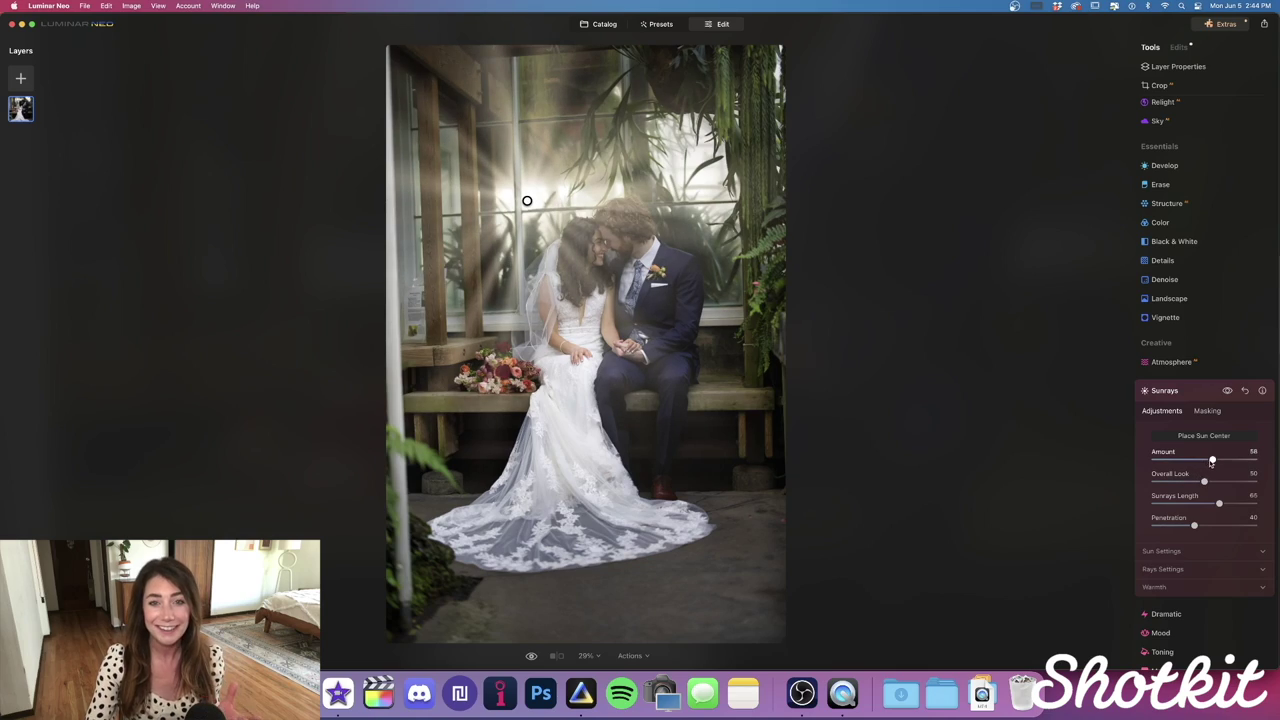
# Refine the sunrays with Amount 21, Overall Look 27, Sunrays Length 67 and Penetration 34.
pyautogui.moveTo(1202, 460); pyautogui.dragTo(1172, 461)
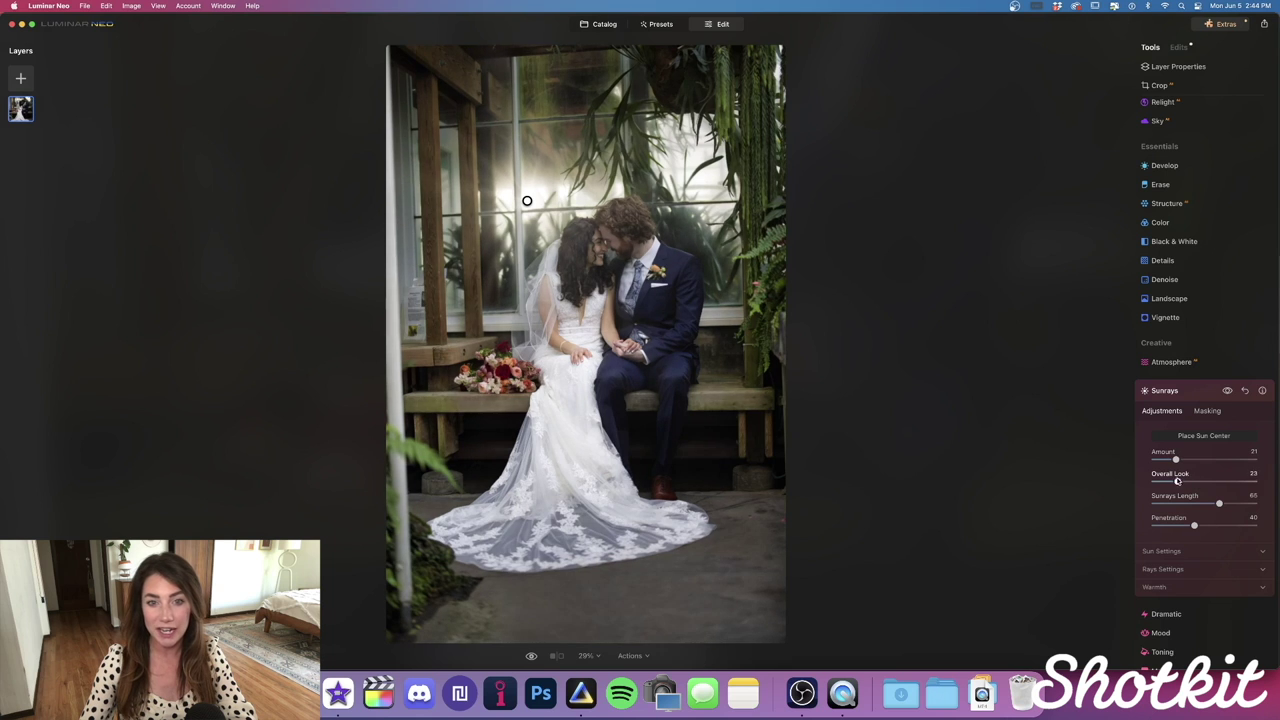
pyautogui.moveTo(1189, 481); pyautogui.dragTo(1181, 481)
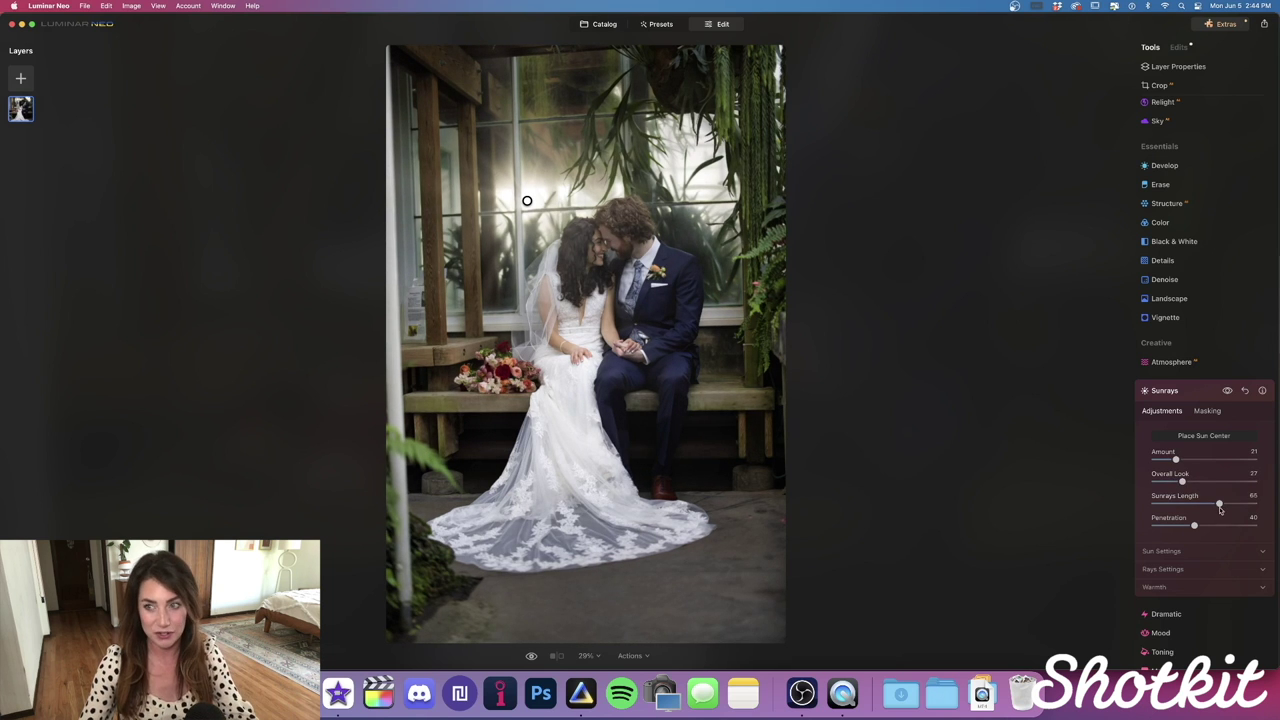
pyautogui.moveTo(1218, 504)
pyautogui.mouseDown()
pyautogui.moveTo(1155, 504)
pyautogui.moveTo(1230, 504)
pyautogui.mouseUp()
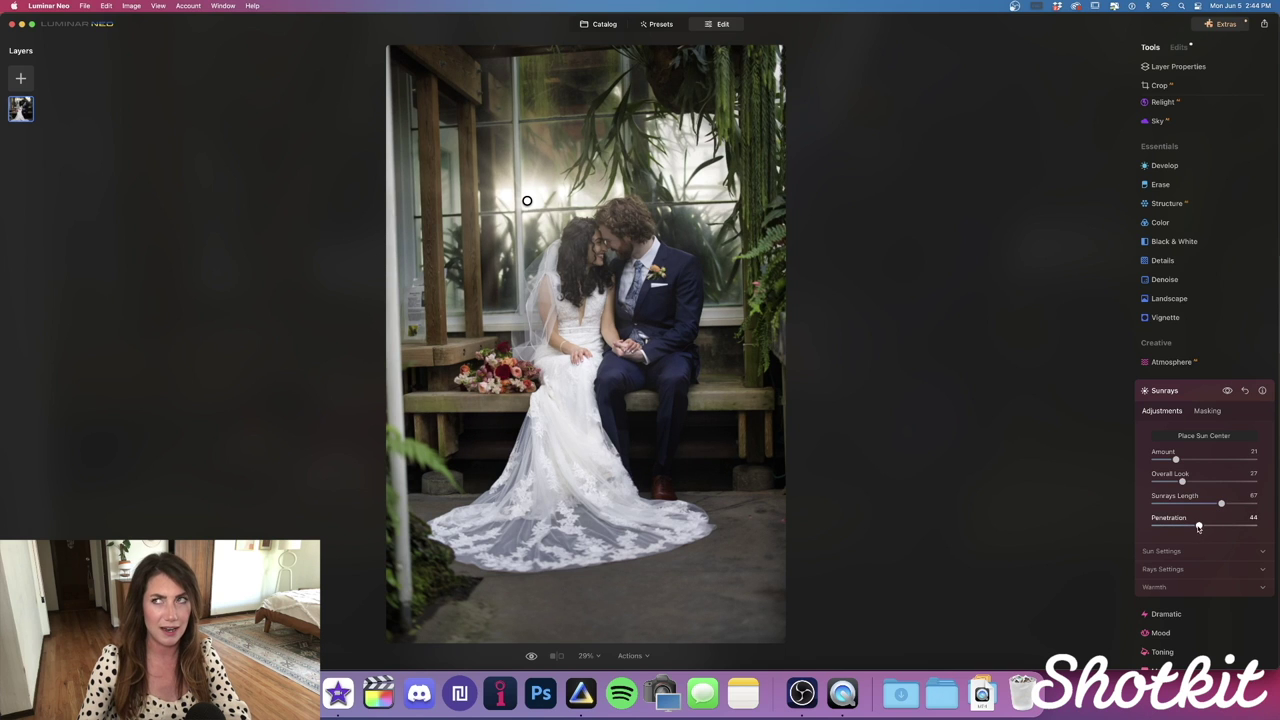
pyautogui.moveTo(1220, 527); pyautogui.dragTo(1189, 525)
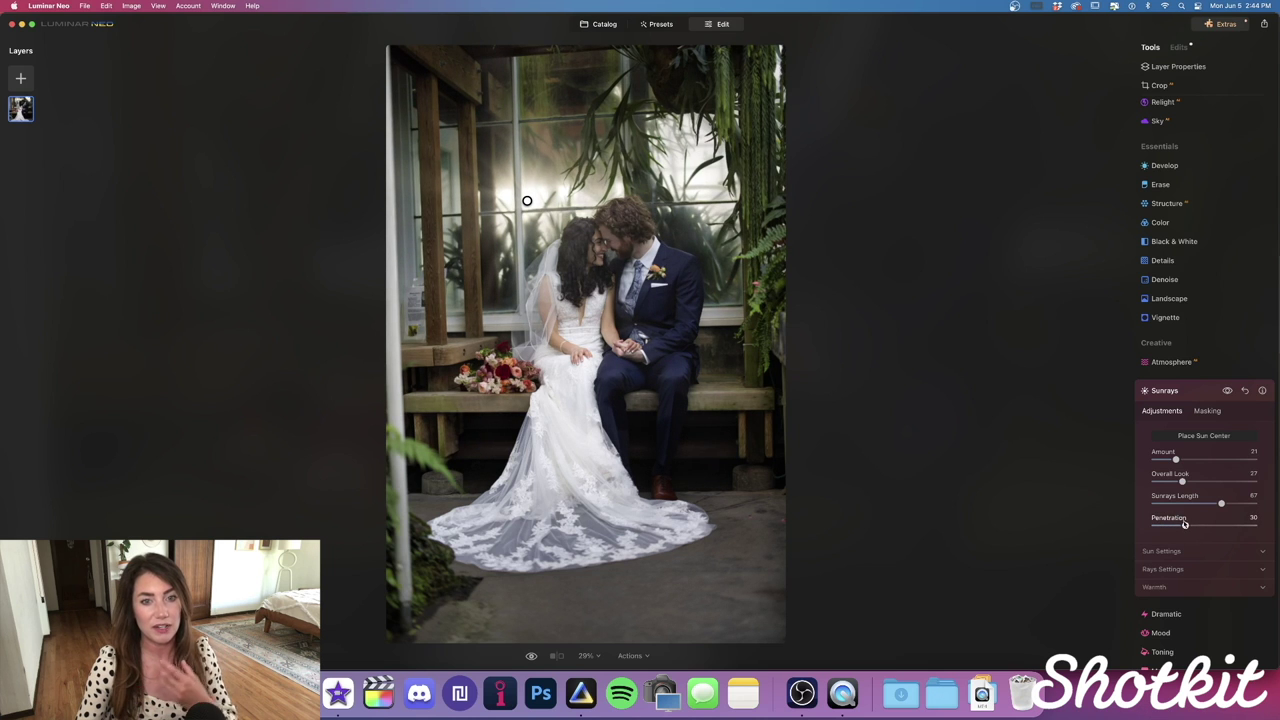
# Set the Sun Radius to 62 and the Sun Glow Radius to 39.
pyautogui.click(1170, 551)
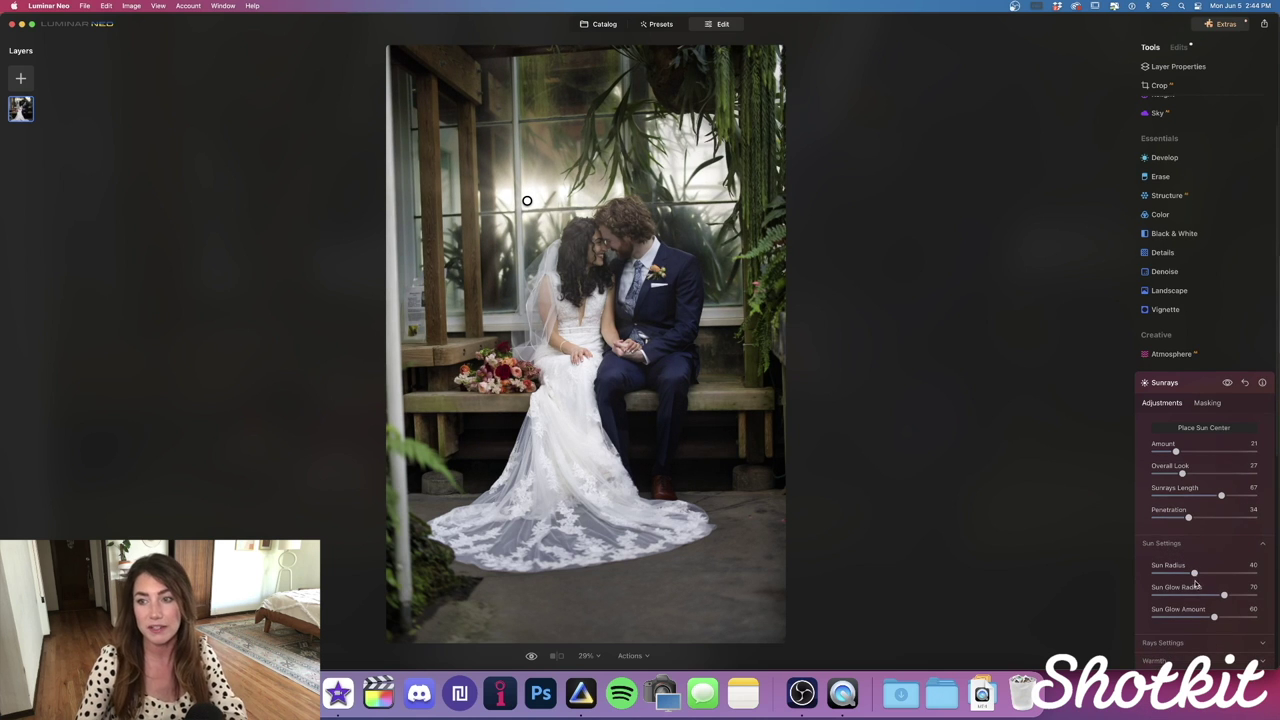
pyautogui.moveTo(1194, 572); pyautogui.dragTo(1185, 596)
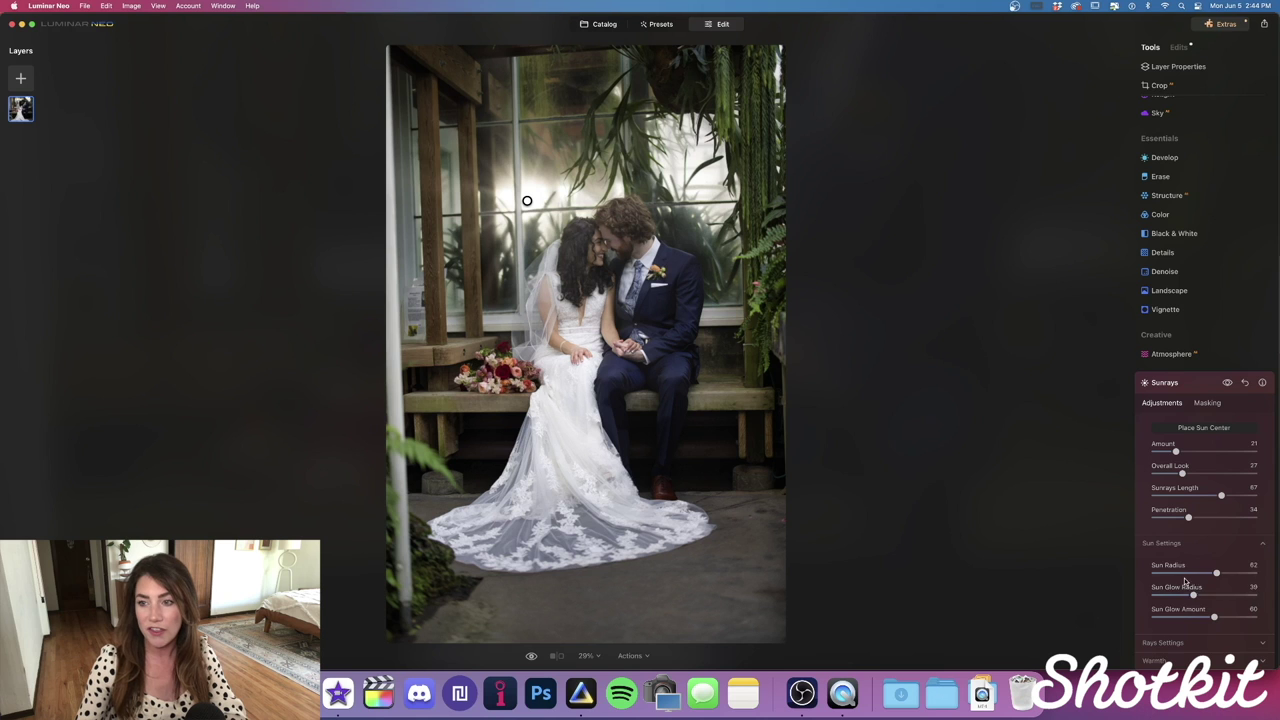
pyautogui.click(1170, 543)
# Set the Number of Sunrays to 80 and Randomize to 12.
pyautogui.click(1165, 561)
pyautogui.moveTo(1206, 592); pyautogui.dragTo(1232, 600)
pyautogui.moveTo(1157, 613); pyautogui.dragTo(1167, 612)
# Warm the sunlight by setting both Sun Warmth and Sunrays Warmth to 41.
pyautogui.click(1155, 638)
pyautogui.scroll(-2, 1180, 610)
pyautogui.moveTo(1189, 616); pyautogui.dragTo(1208, 617)
pyautogui.click(1197, 638)
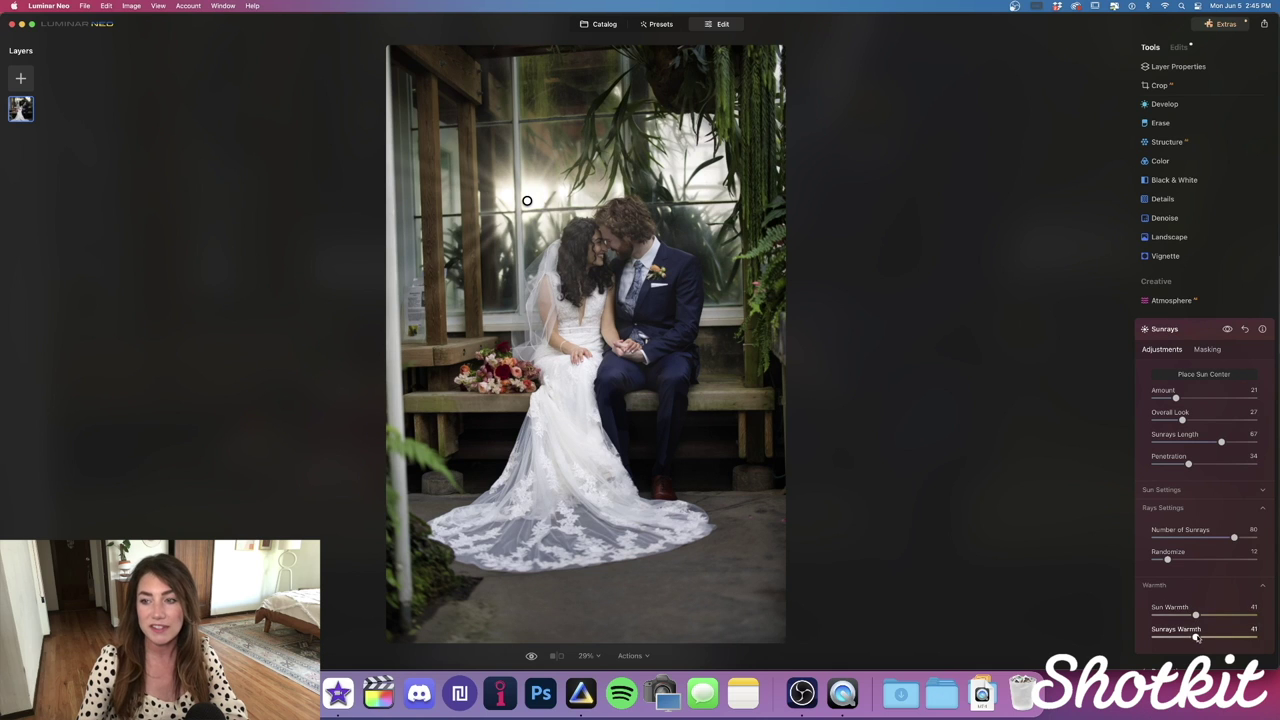